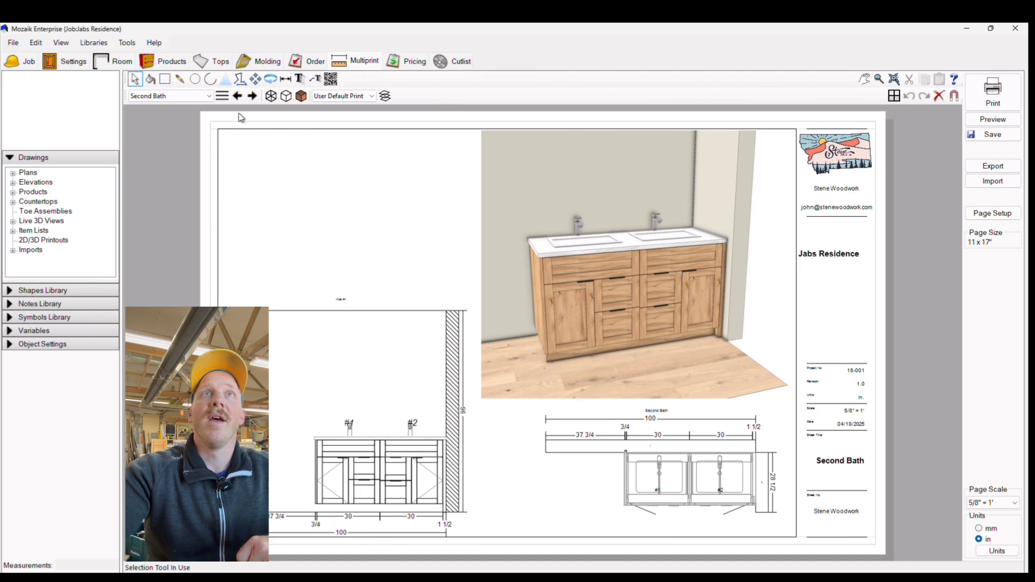
Add a new page titled "Demo" after the Powder Room page
left_click(223, 97)
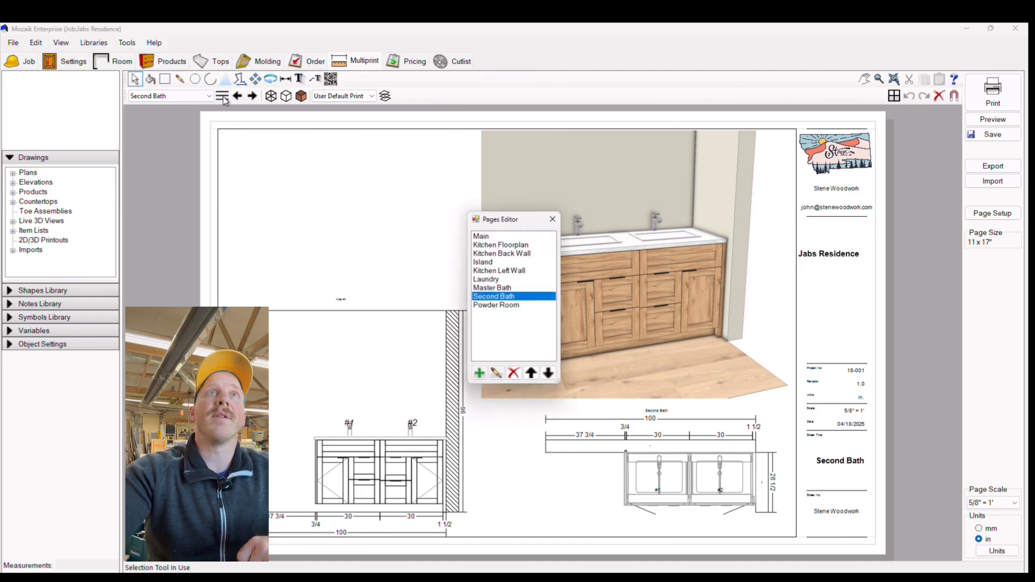
left_click(505, 306)
left_click(479, 373)
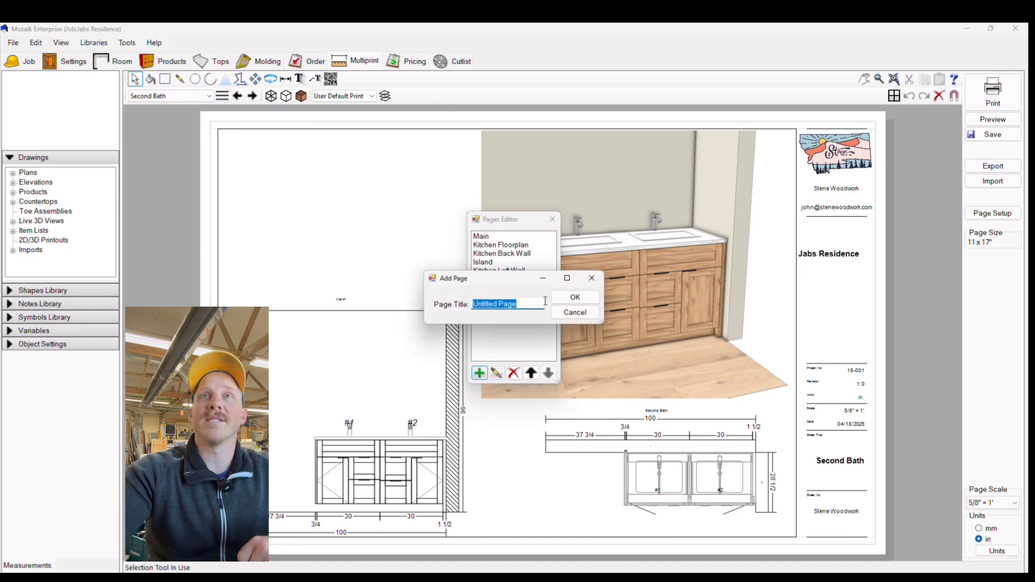
type("Dem")
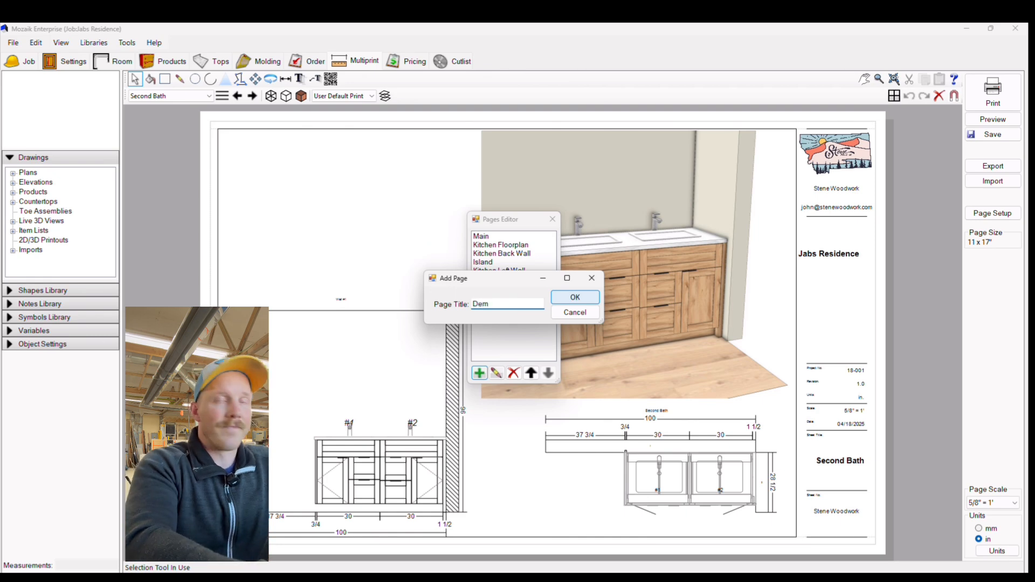
type("o")
left_click(571, 295)
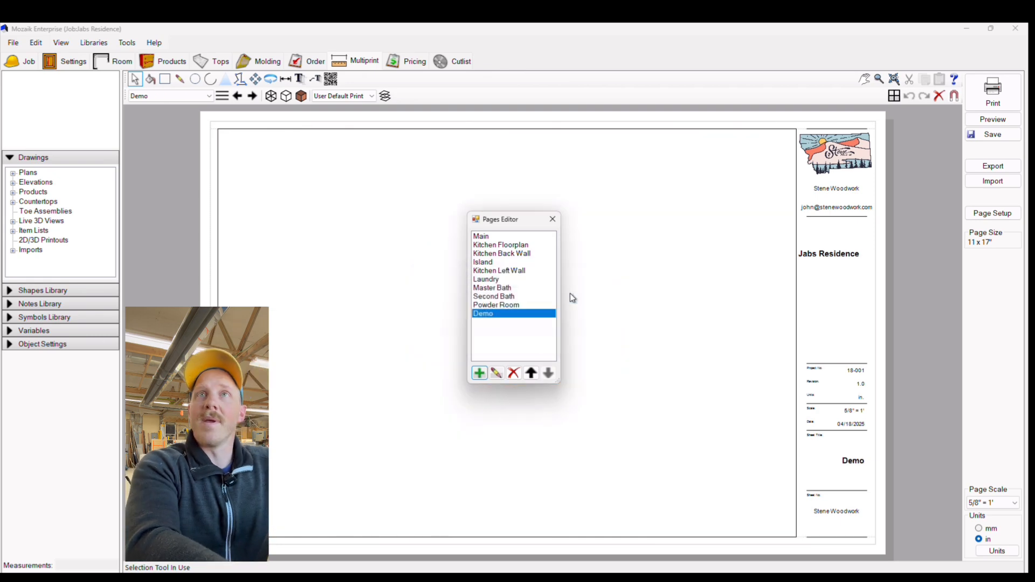
left_click(557, 221)
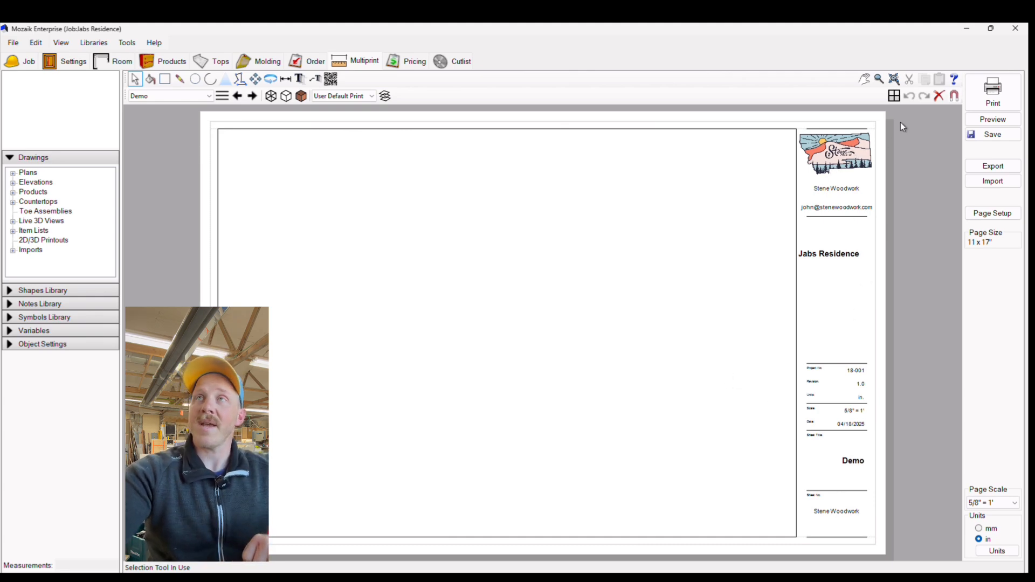
Open the Demo page's current title block for editing
left_click_drag(911, 115, 781, 547)
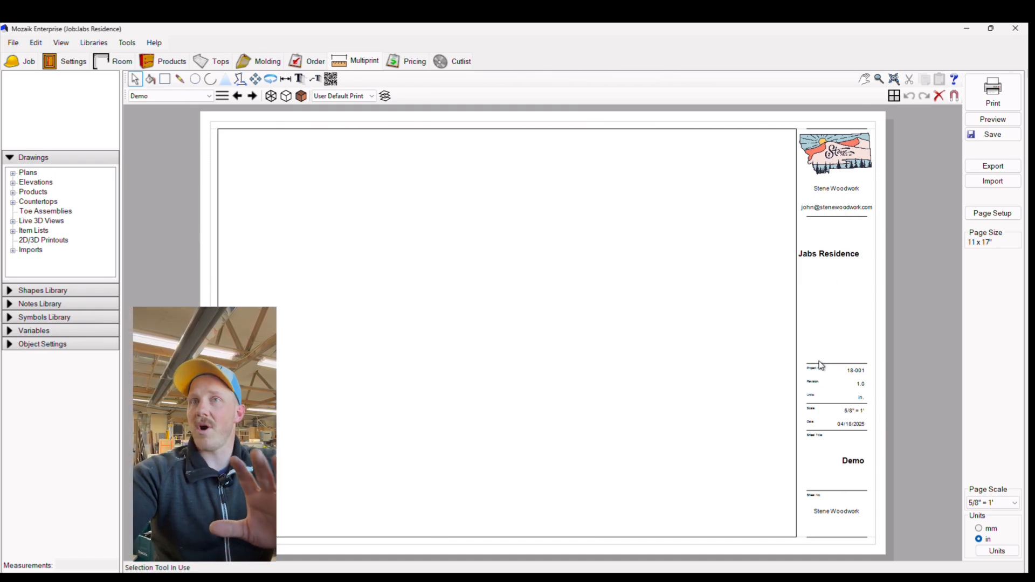
right_click(828, 296)
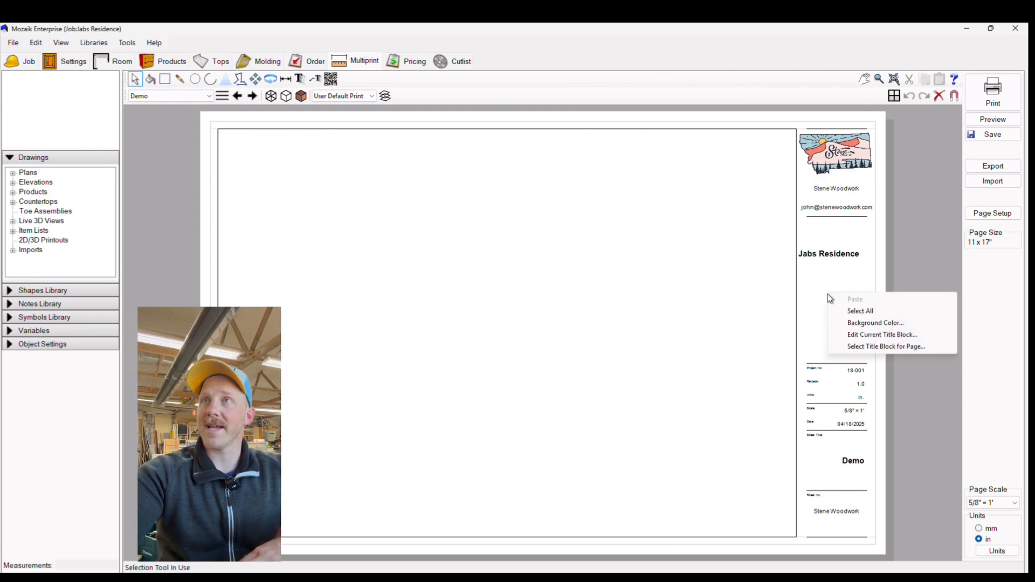
left_click(860, 335)
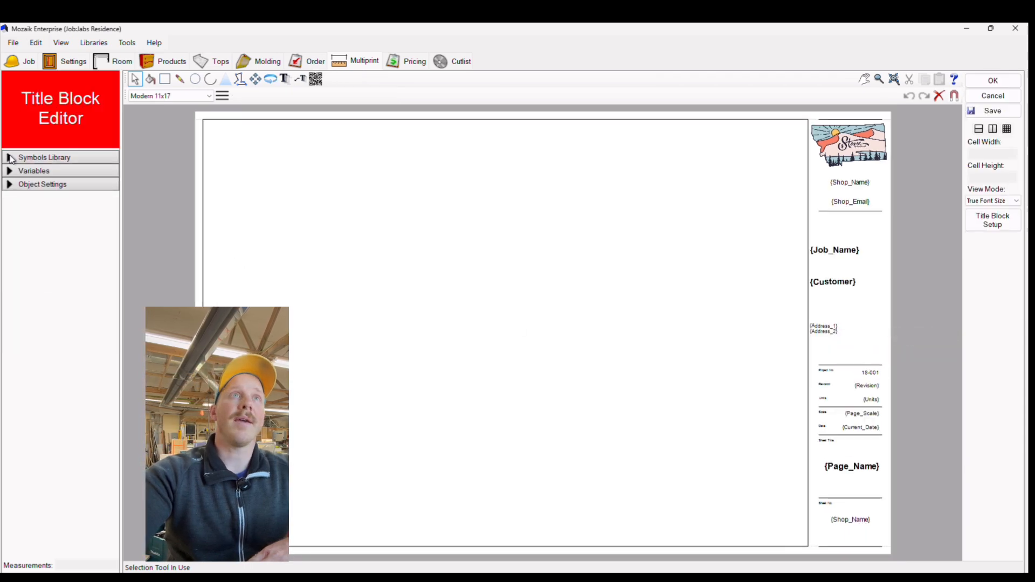
left_click_drag(166, 107, 56, 189)
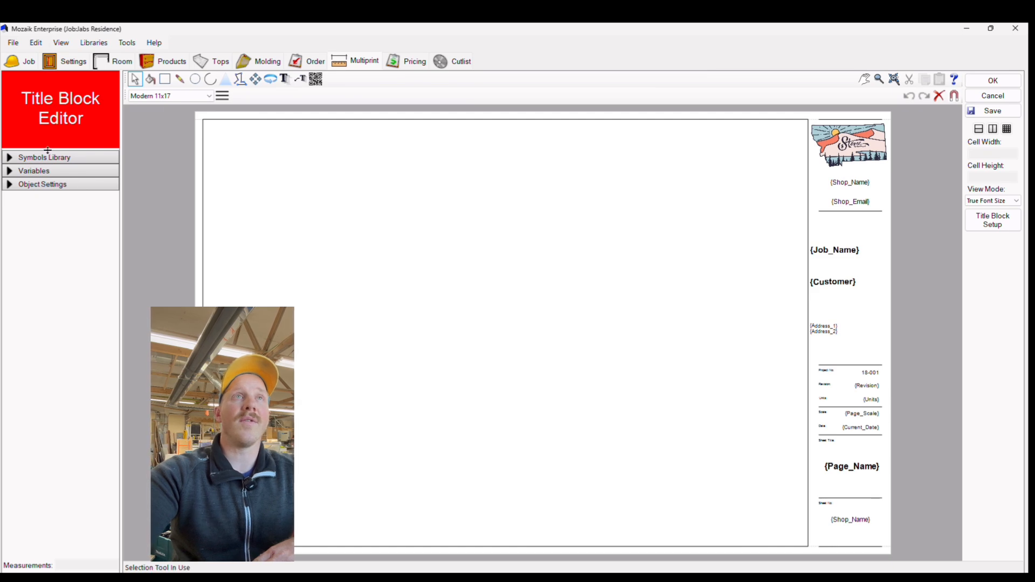
Examine the Drawing Title and Breakline symbols in the Architectural Symbols V10 library
left_click(10, 159)
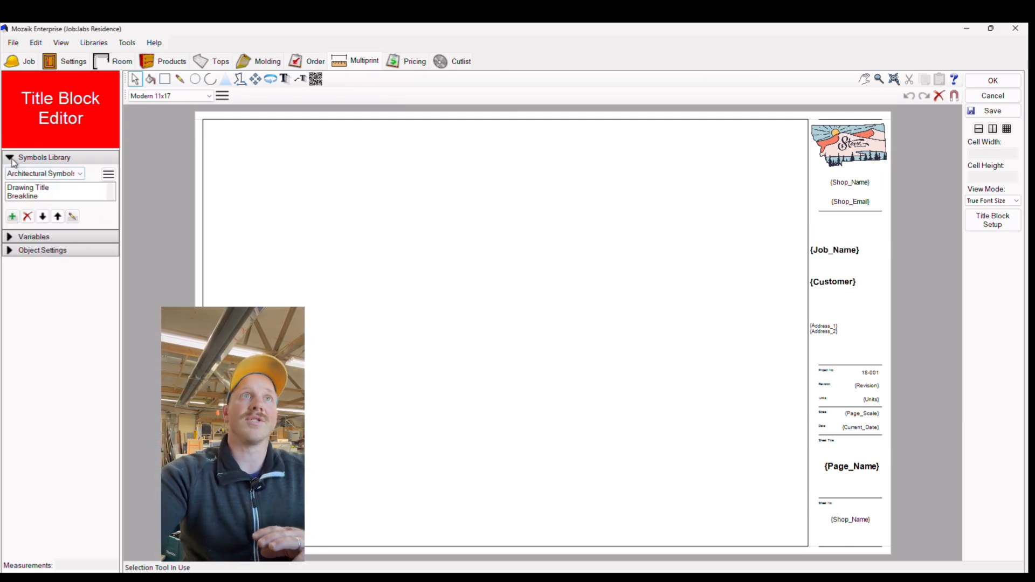
left_click(79, 177)
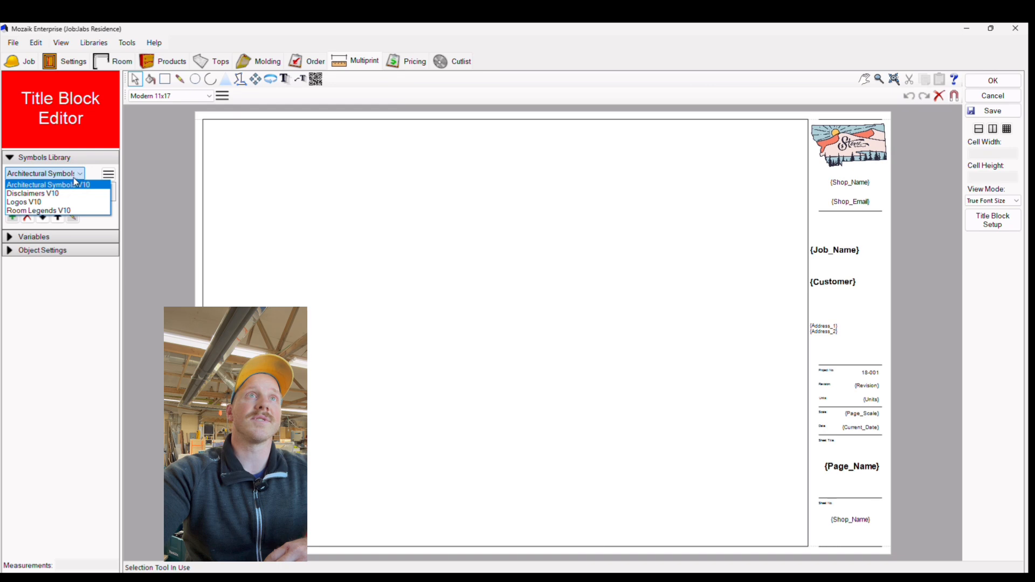
left_click(40, 181)
left_click(31, 189)
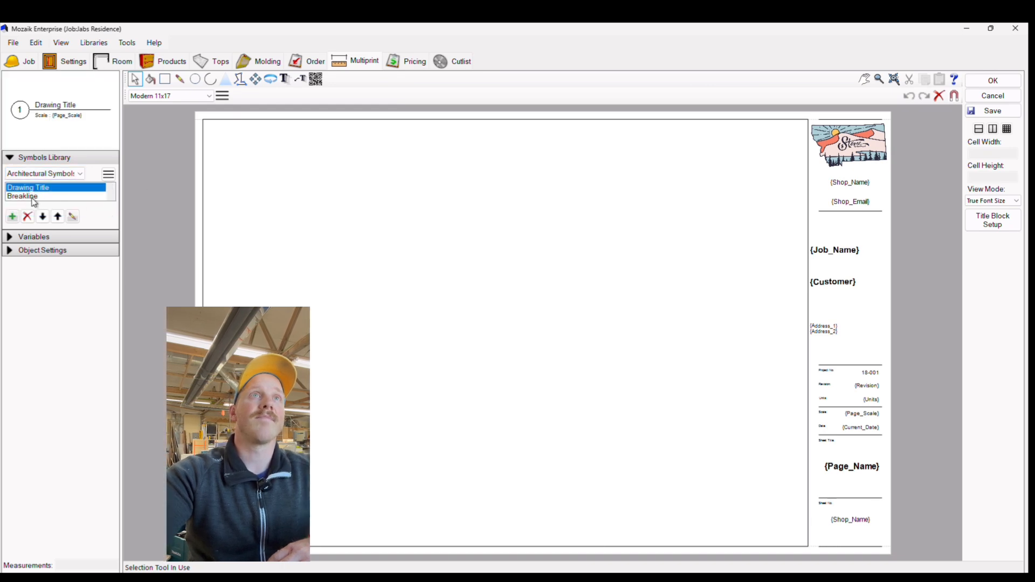
left_click(36, 197)
left_click(48, 187)
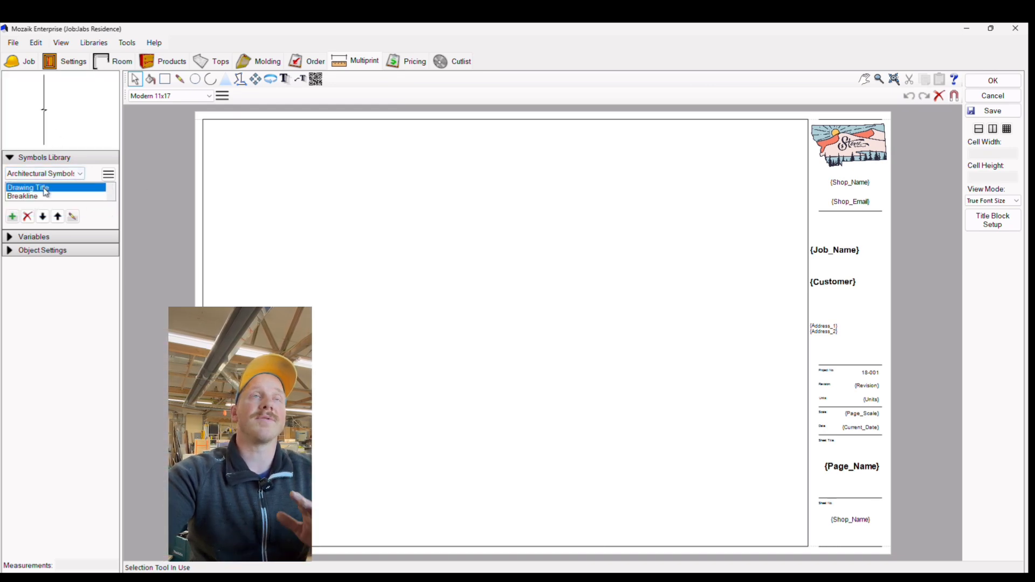
Switch the symbols library to Logos V10 and enlarge its list so all entries and full names fit
left_click(79, 174)
left_click(60, 202)
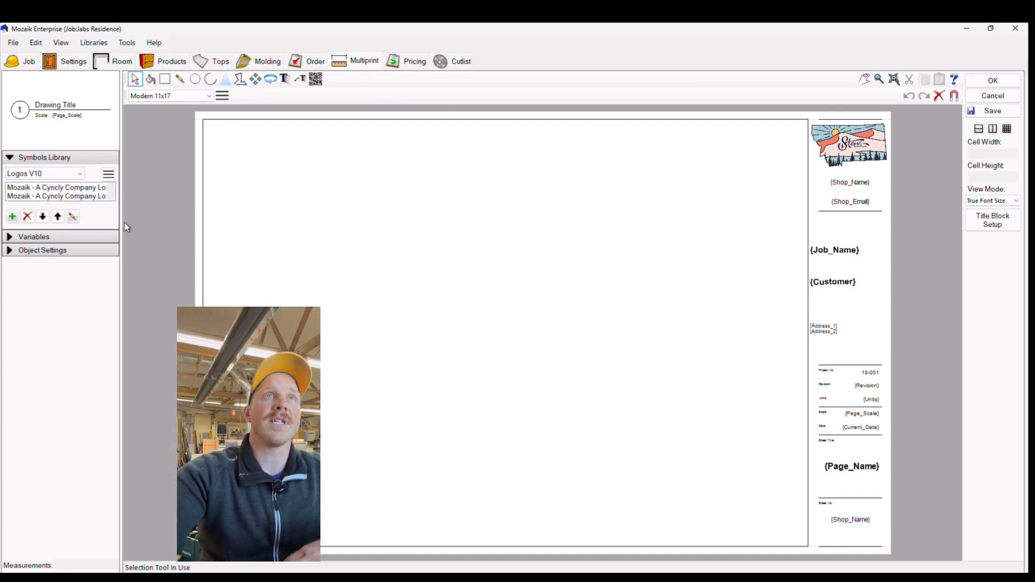
left_click_drag(123, 223, 189, 225)
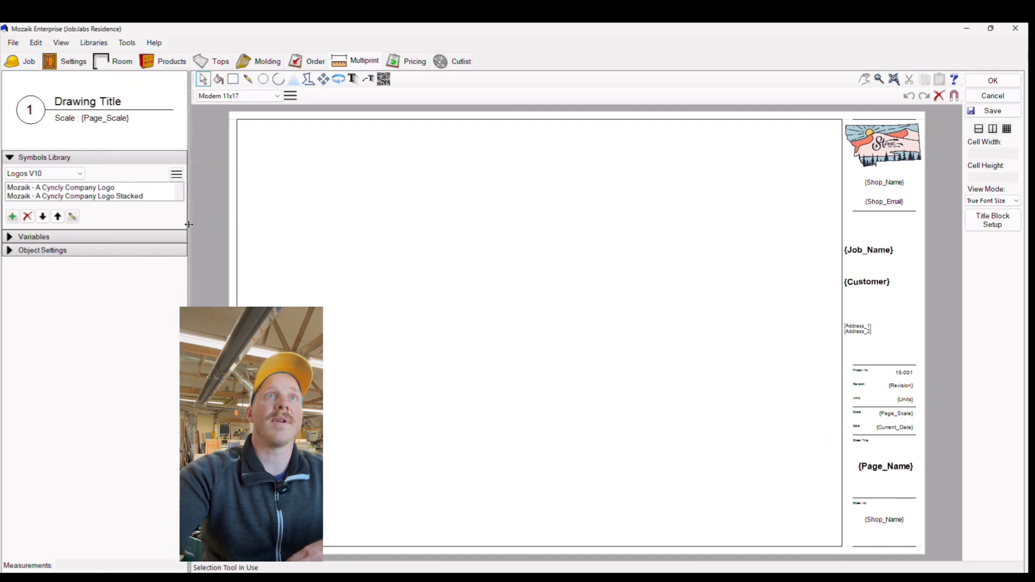
left_click_drag(92, 201, 113, 262)
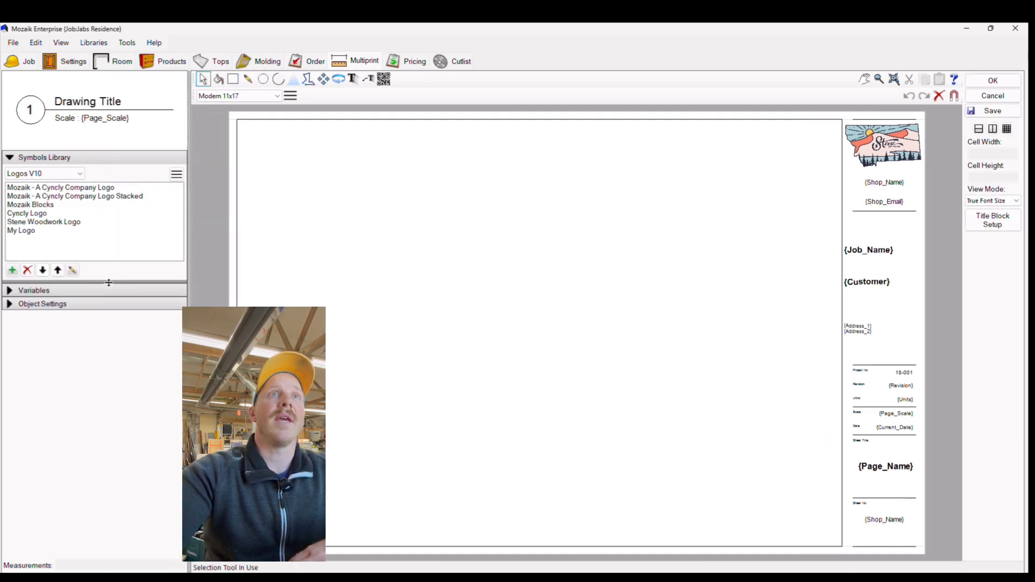
Preview the stored logos, delete the My Logo symbol from the Logos V10 library, and leave title block editing
left_click(63, 188)
left_click(74, 198)
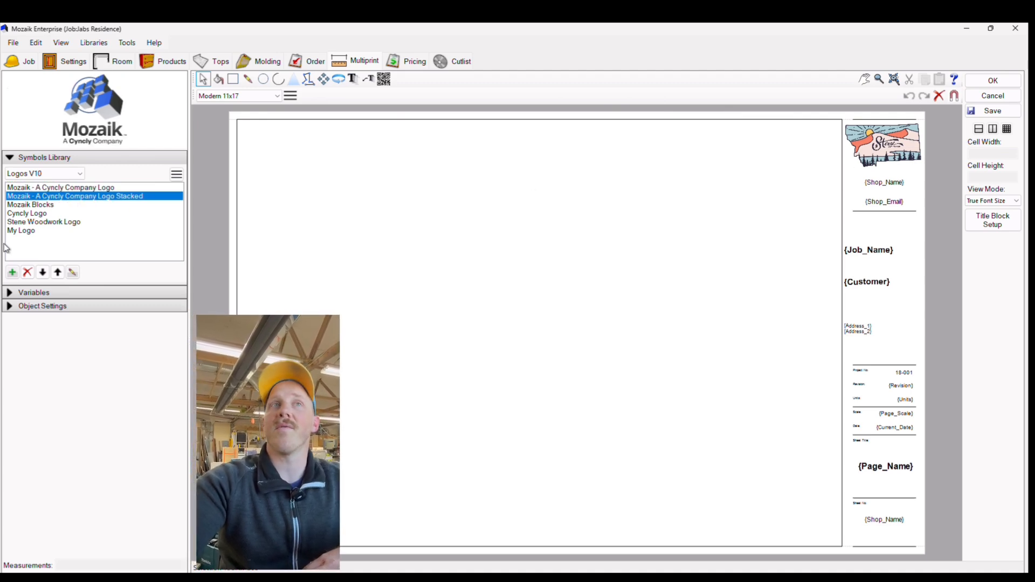
left_click(36, 205)
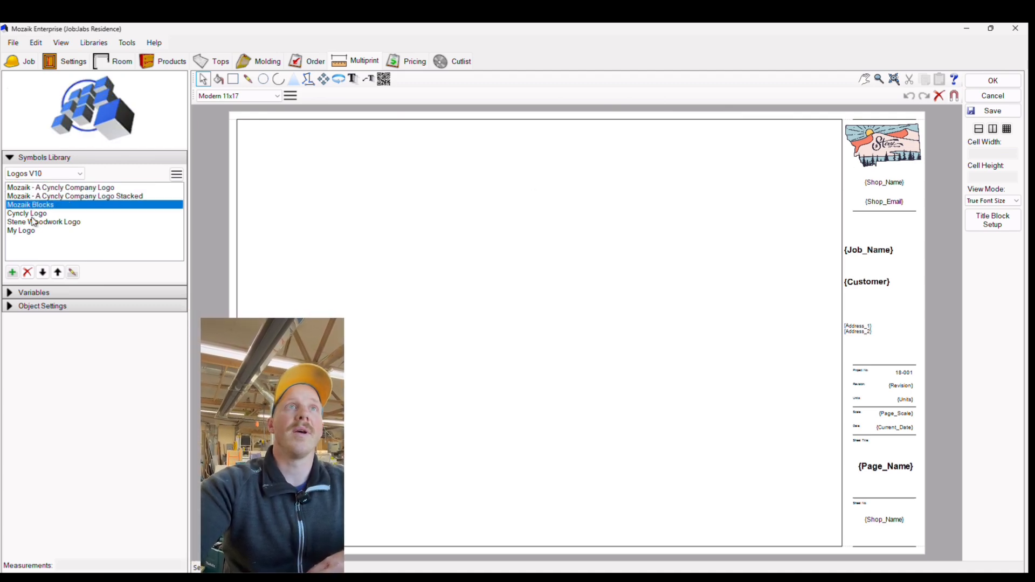
left_click(38, 224)
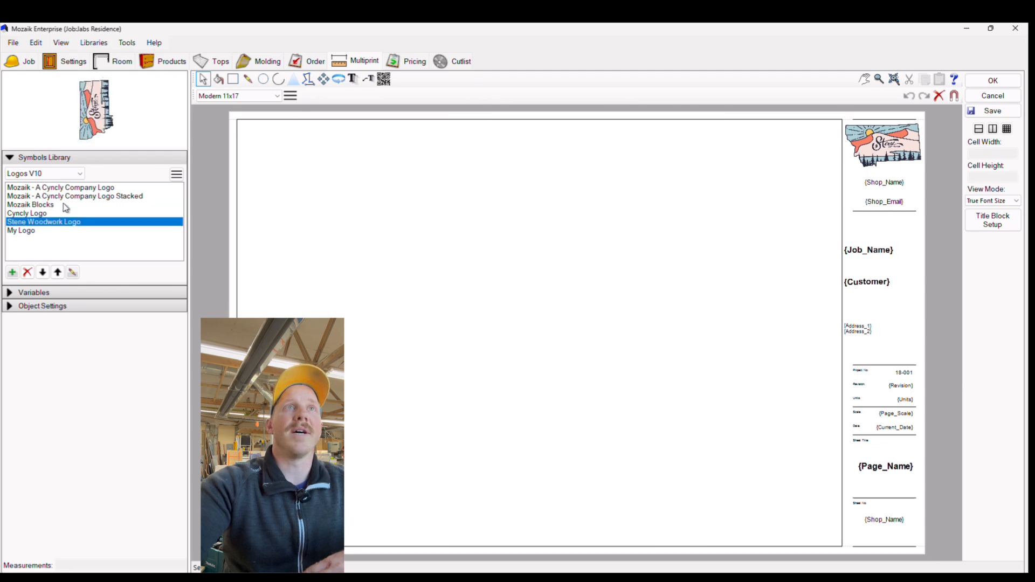
left_click(26, 231)
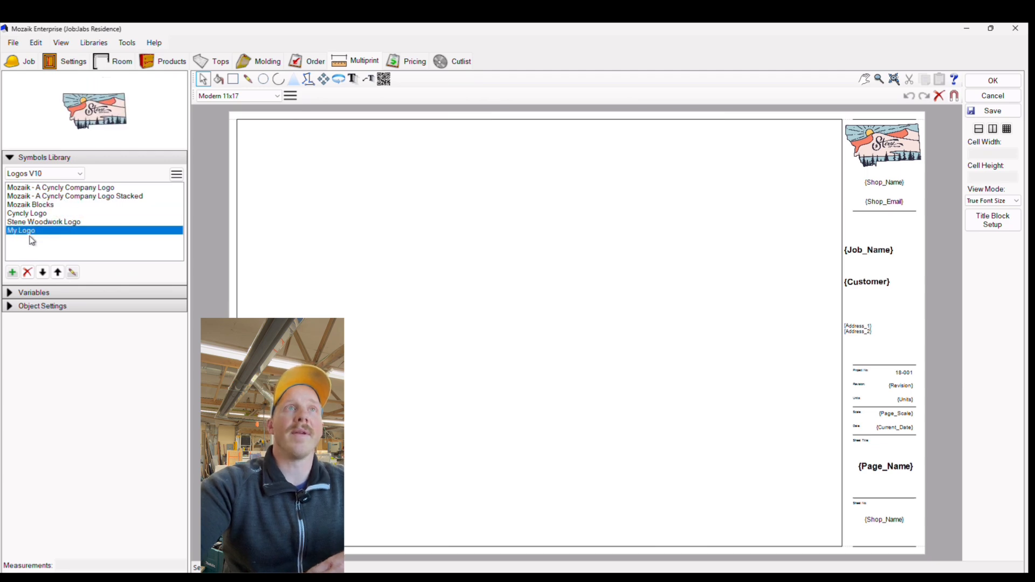
left_click(27, 272)
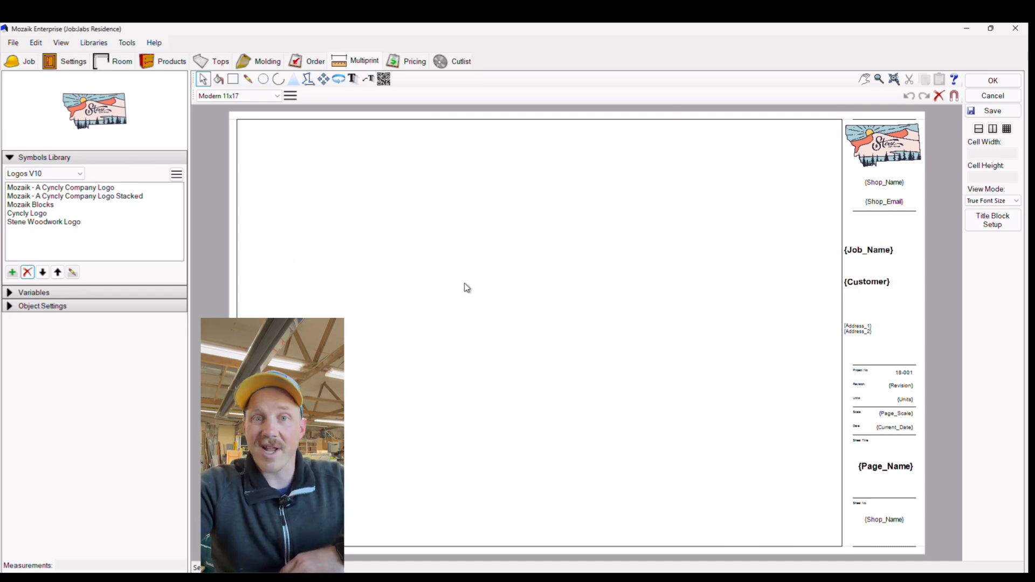
left_click(506, 317)
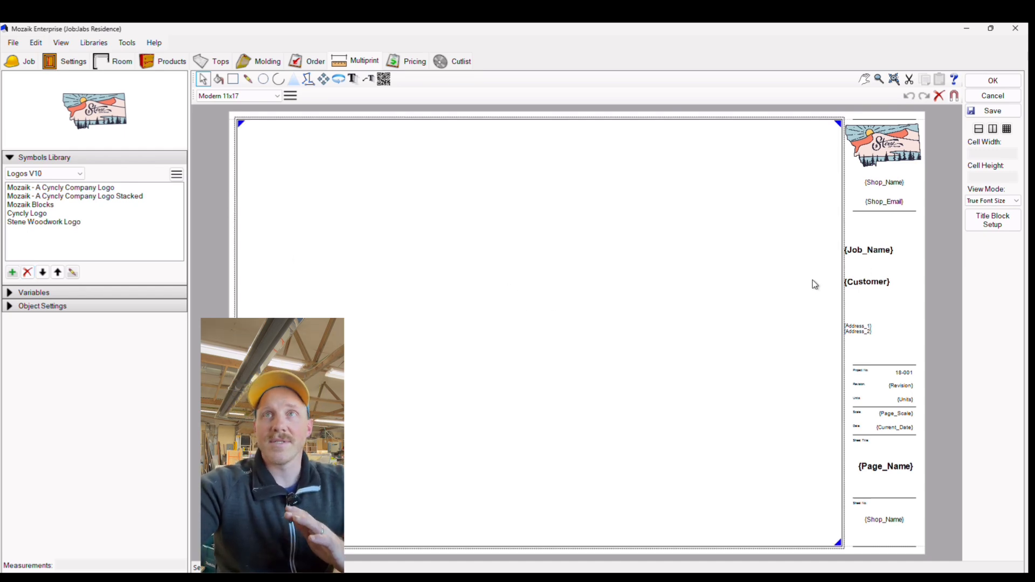
left_click(992, 96)
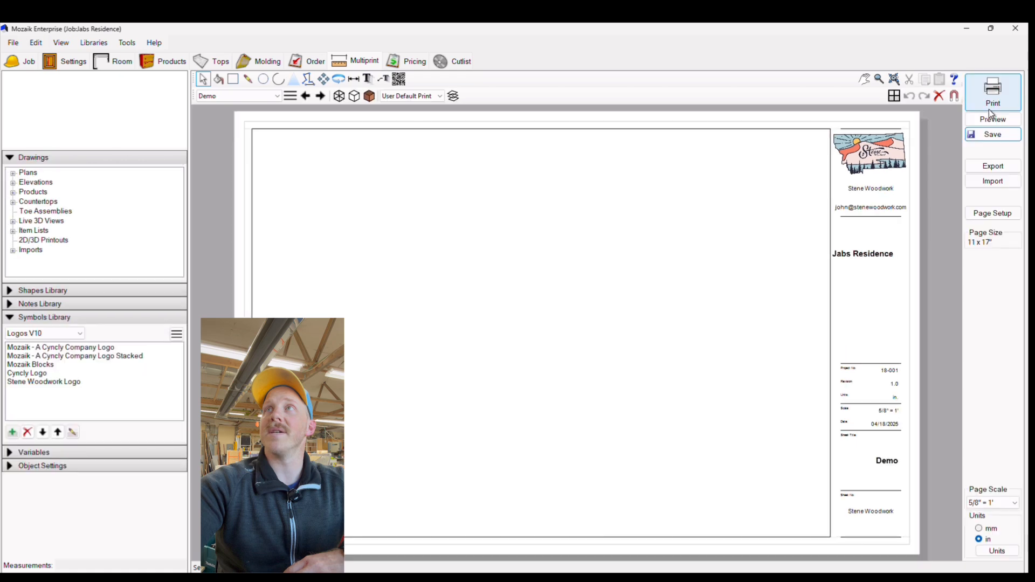
Import the SteneWoodwork_Montana Logo image from the Downloads folder and place it near the middle of the Demo page
right_click(506, 299)
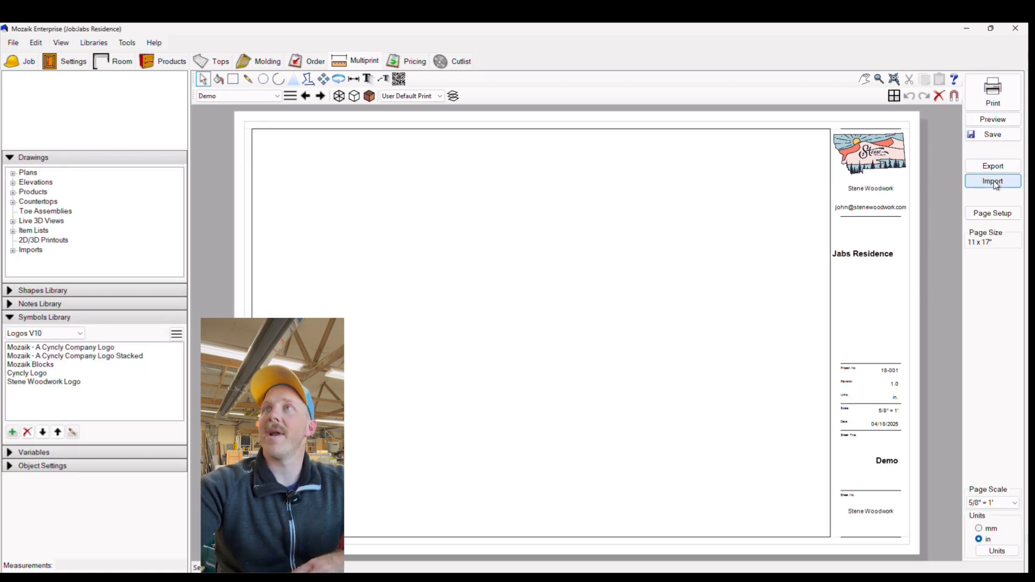
left_click(994, 184)
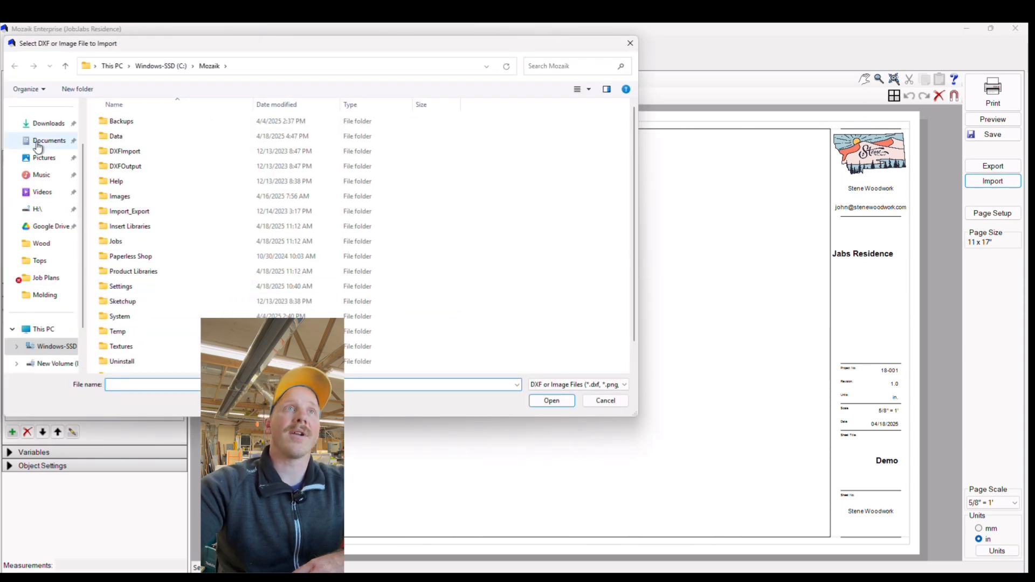
left_click(48, 124)
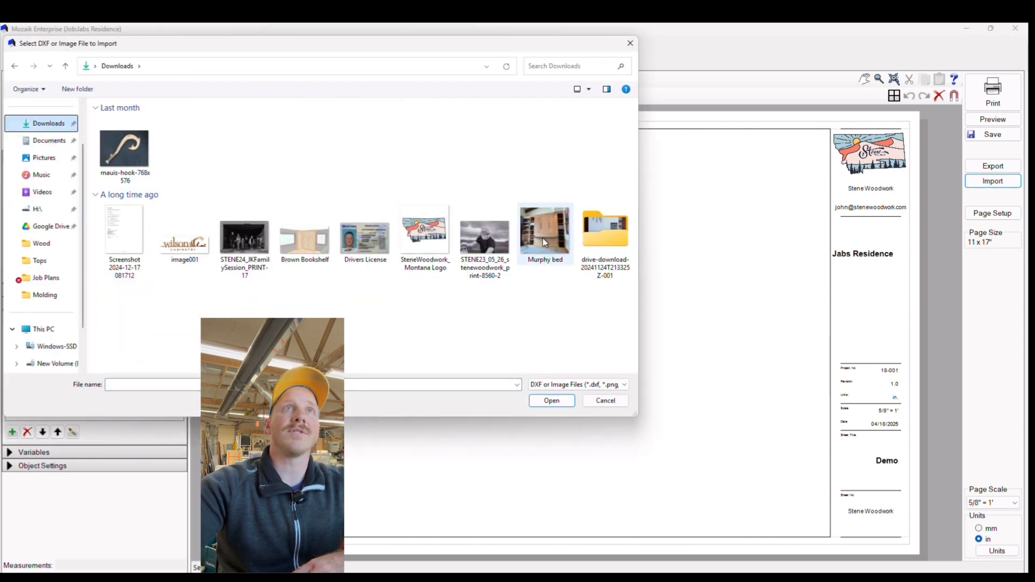
left_click(432, 242)
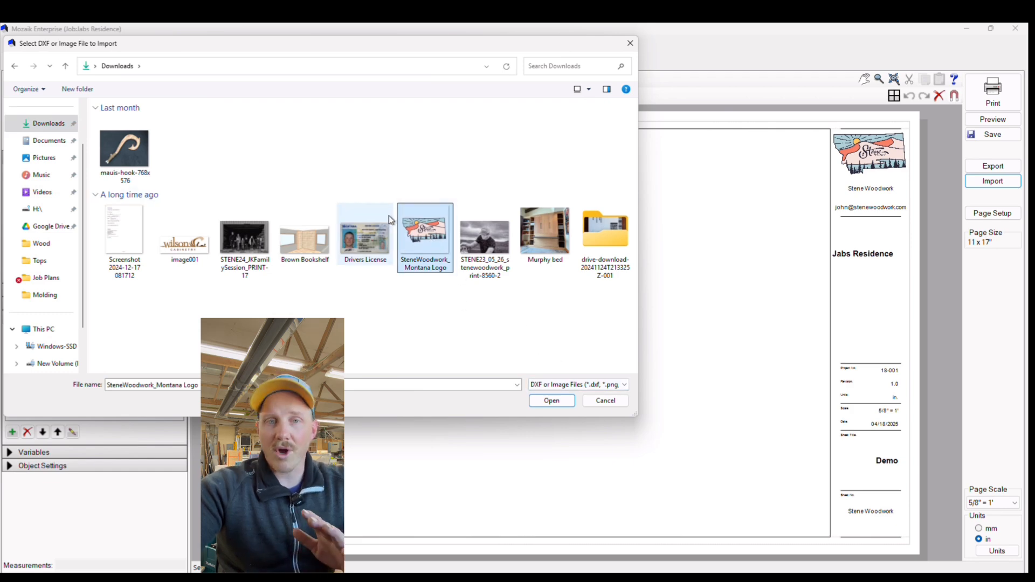
scroll(60, 162, "up", 2)
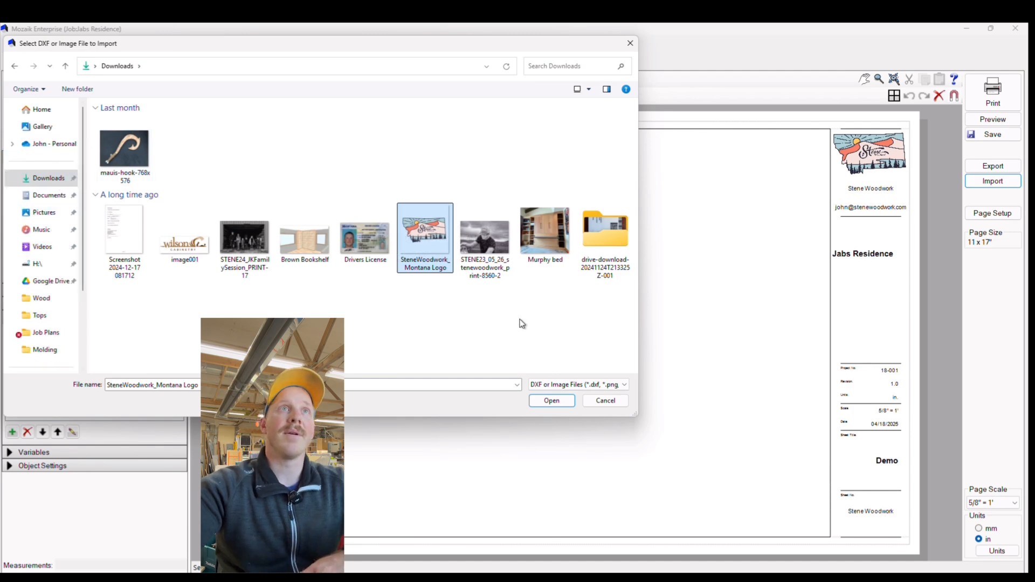
left_click(553, 401)
left_click_drag(502, 256, 479, 259)
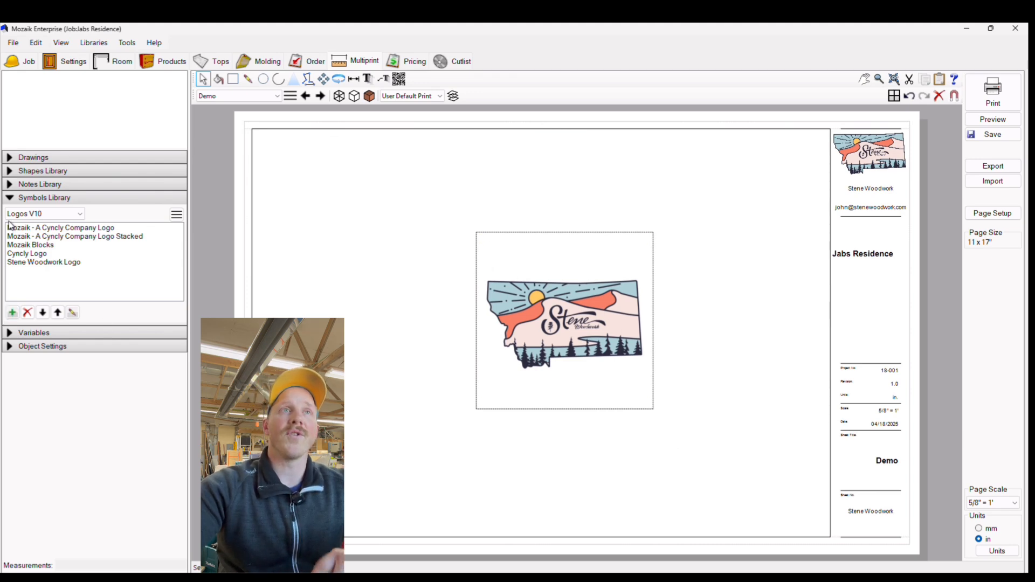
left_click(9, 197)
left_click(9, 197)
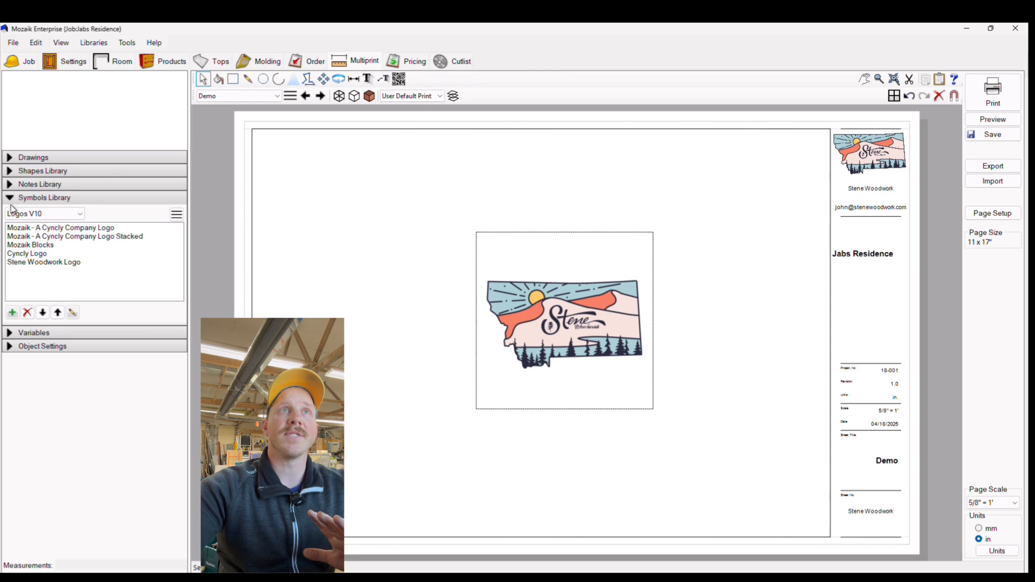
left_click(63, 214)
left_click(59, 244)
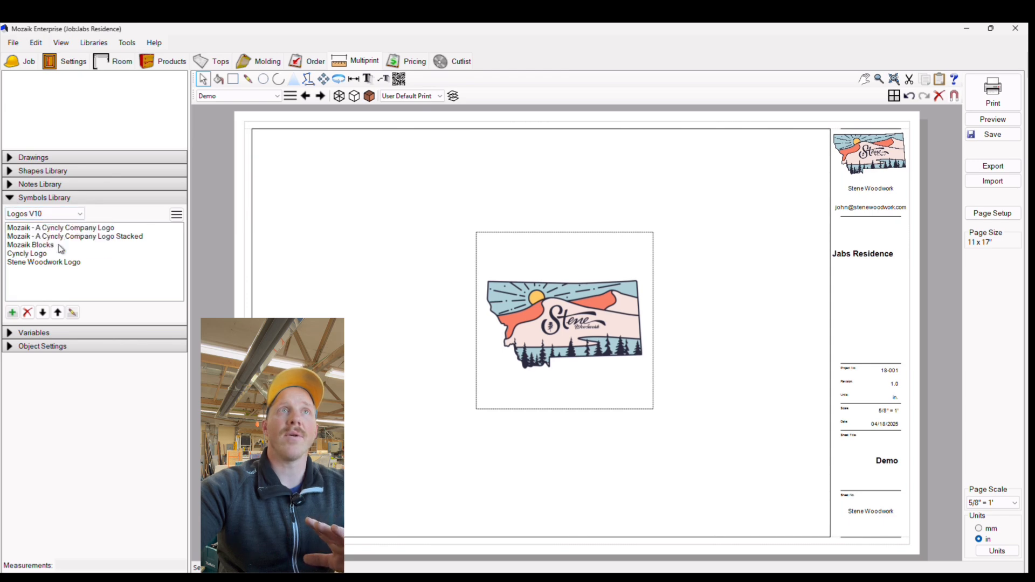
left_click(11, 312)
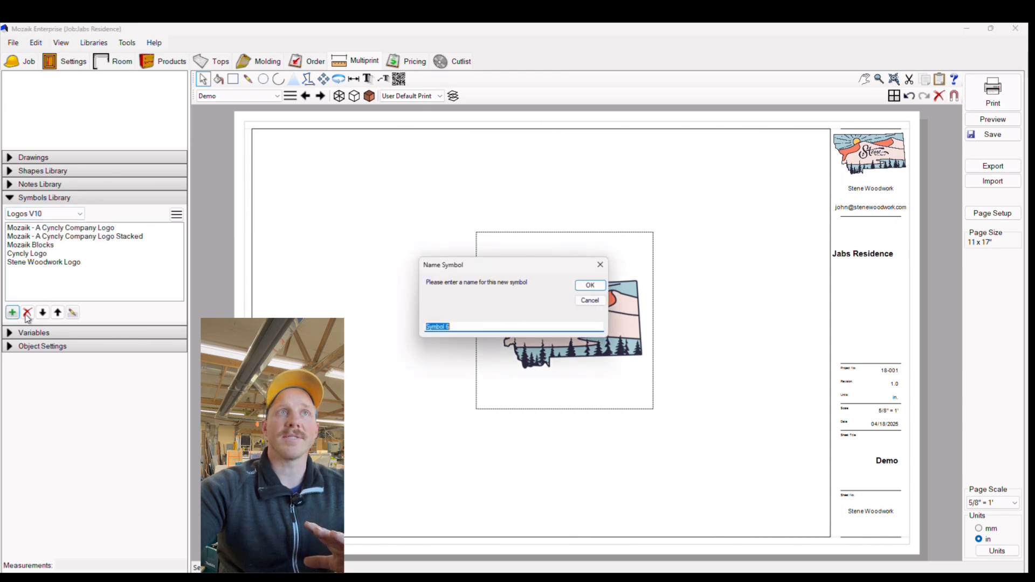
left_click(589, 300)
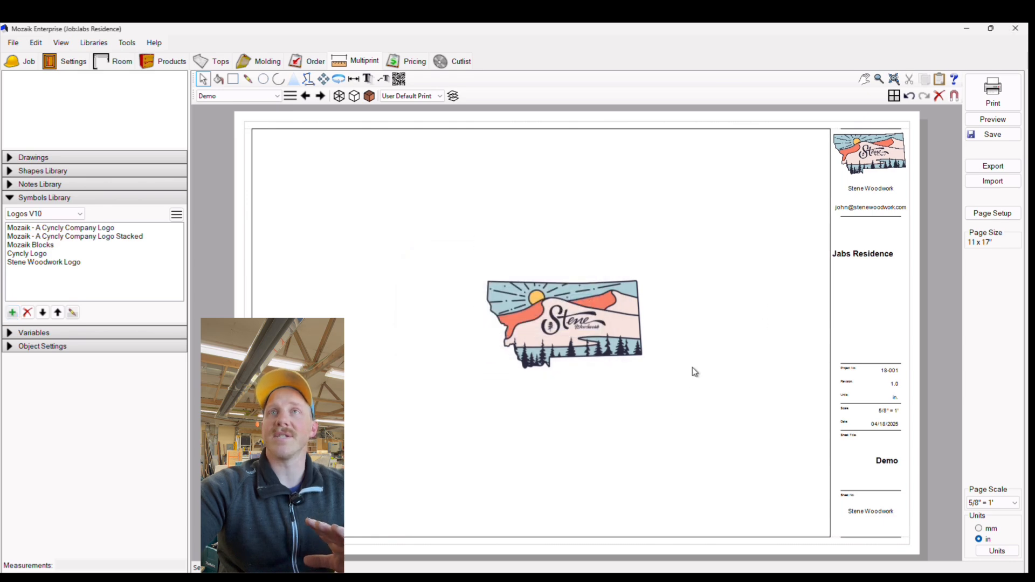
Save the placed logo as a symbol named Demo in the Logos V10 library, and delete the logo image from the page
left_click(581, 330)
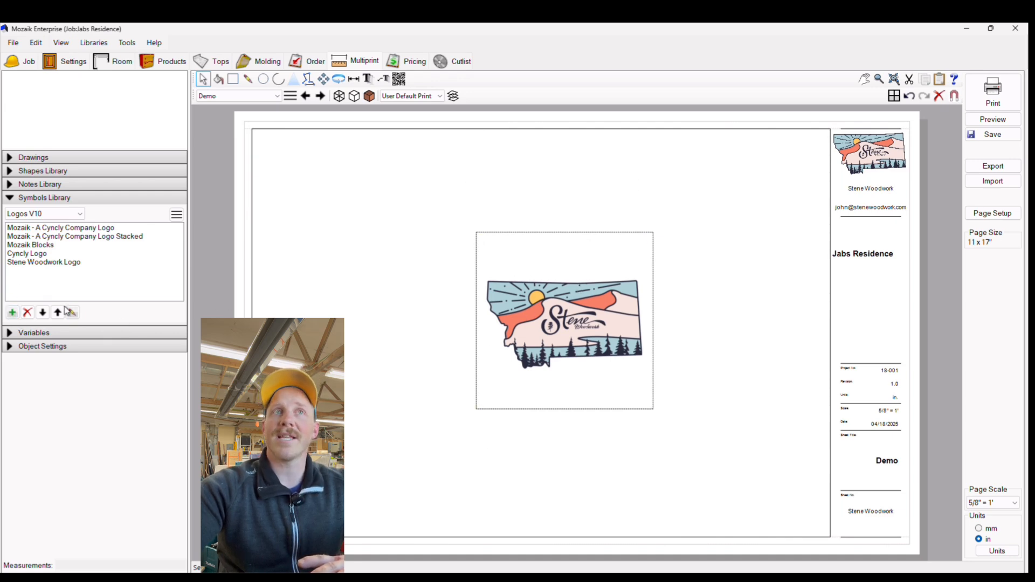
left_click(12, 312)
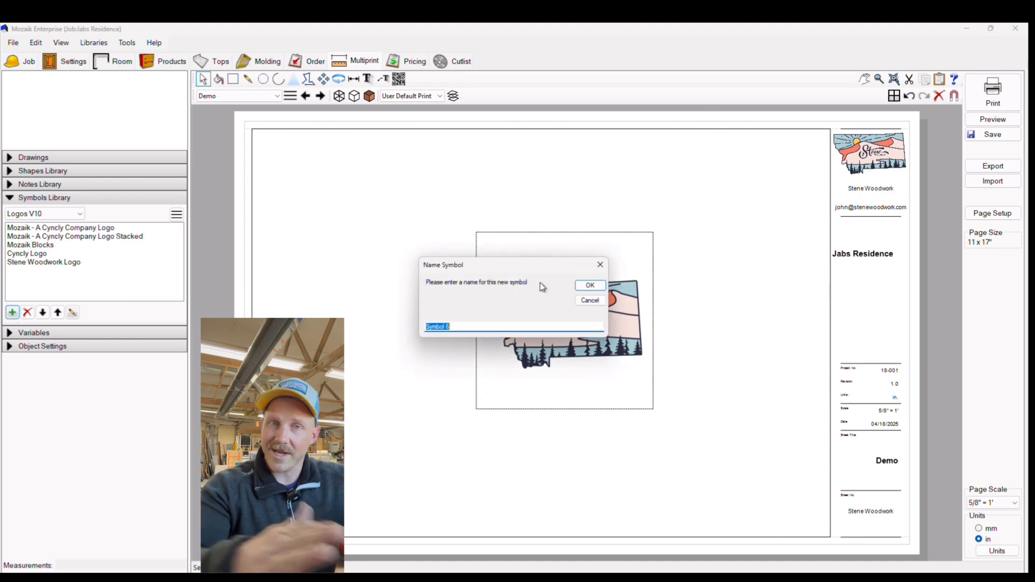
type("Demo")
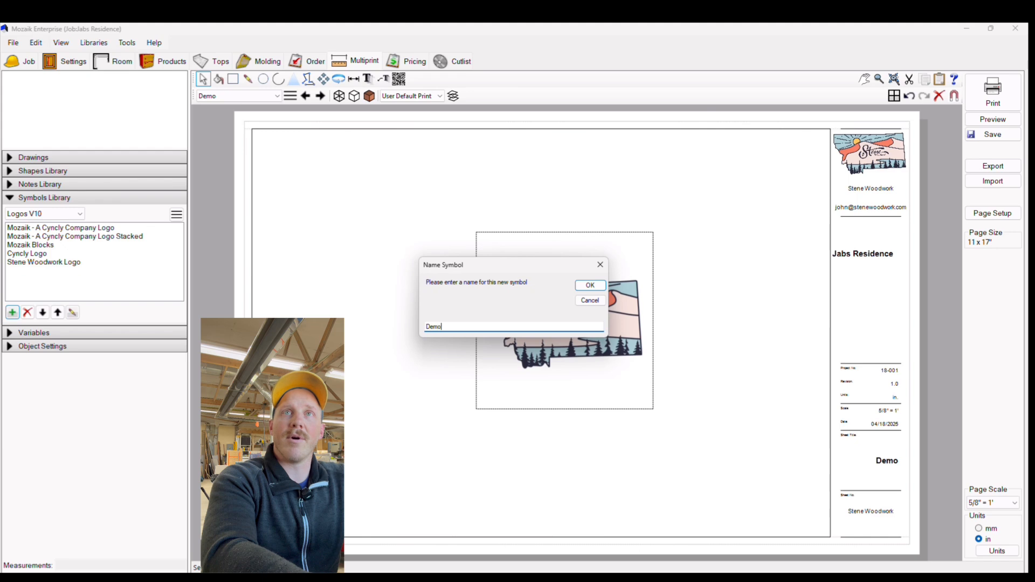
key("Return")
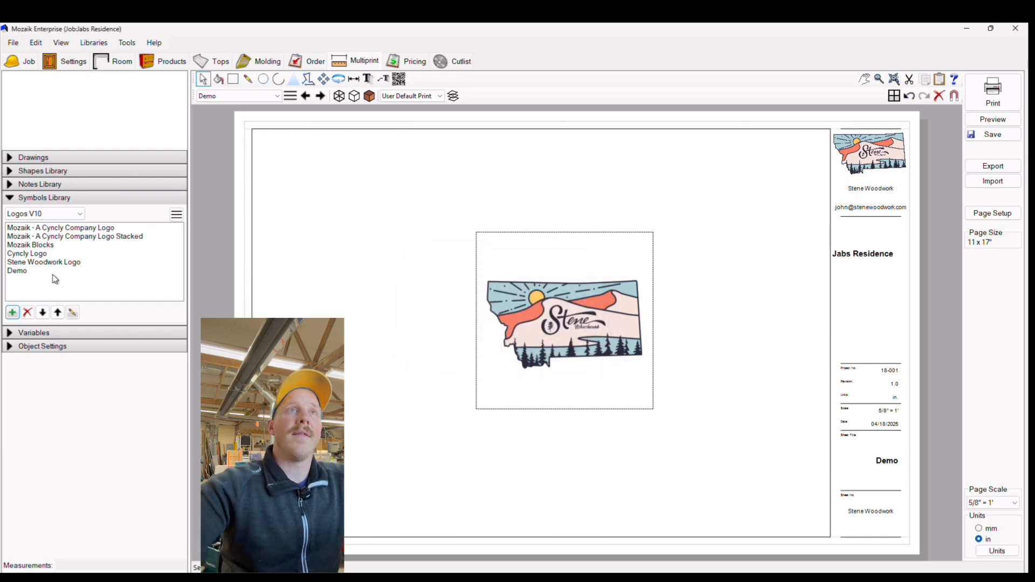
left_click(31, 272)
left_click(582, 356)
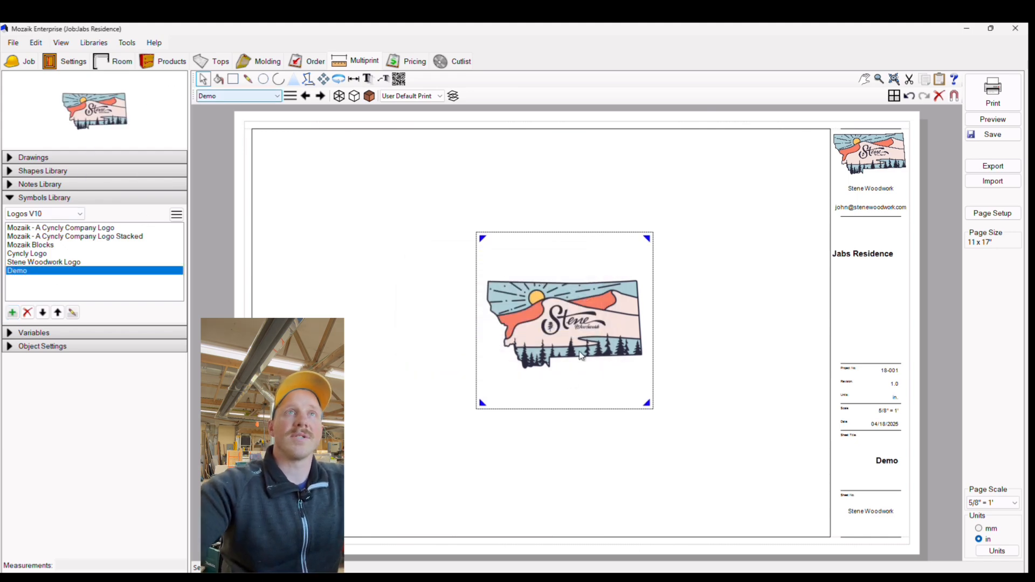
key("Delete")
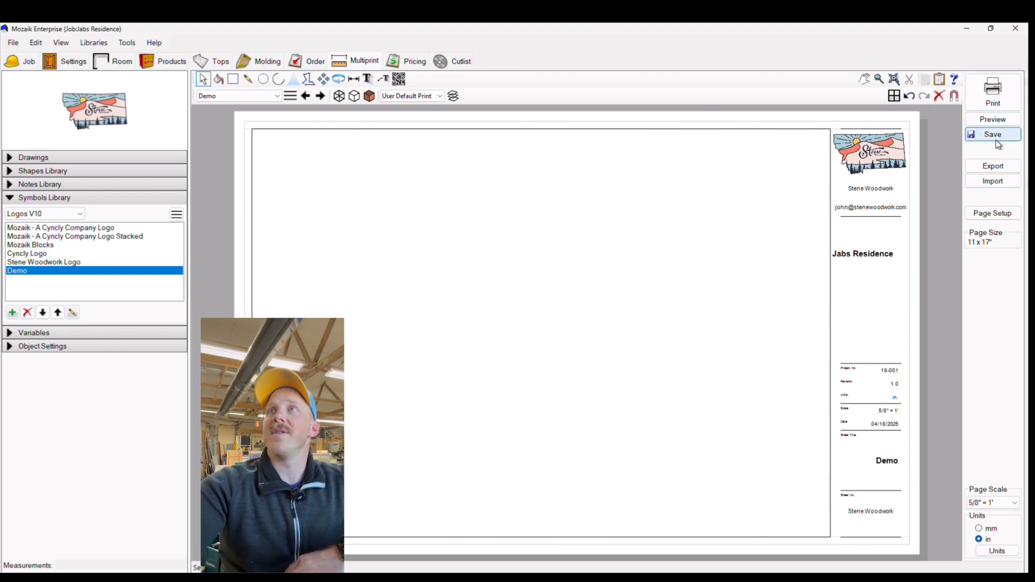
Open the current title block for editing, place the Demo logo symbol in the blank drawing area and shrink it
right_click(865, 218)
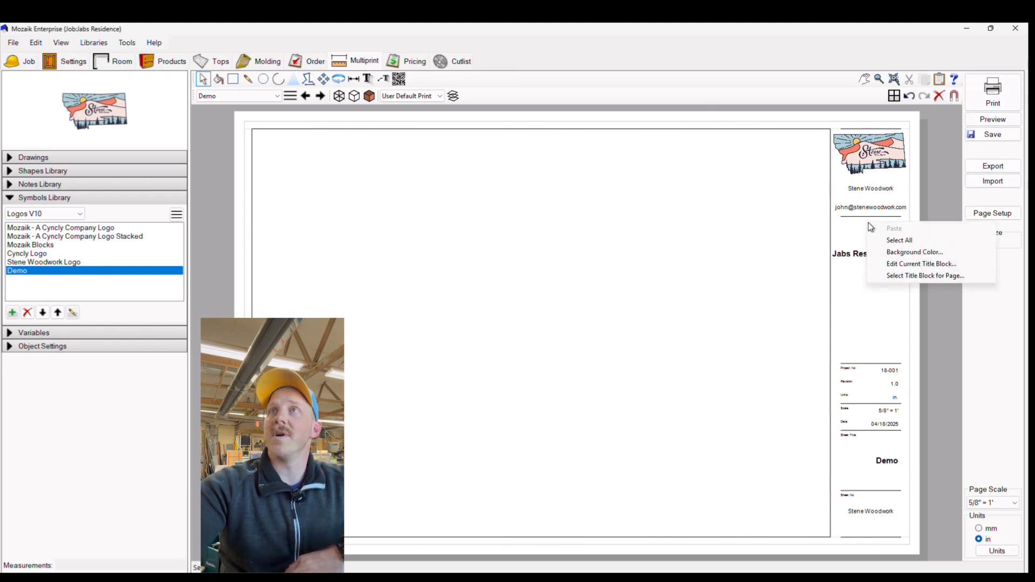
left_click(898, 264)
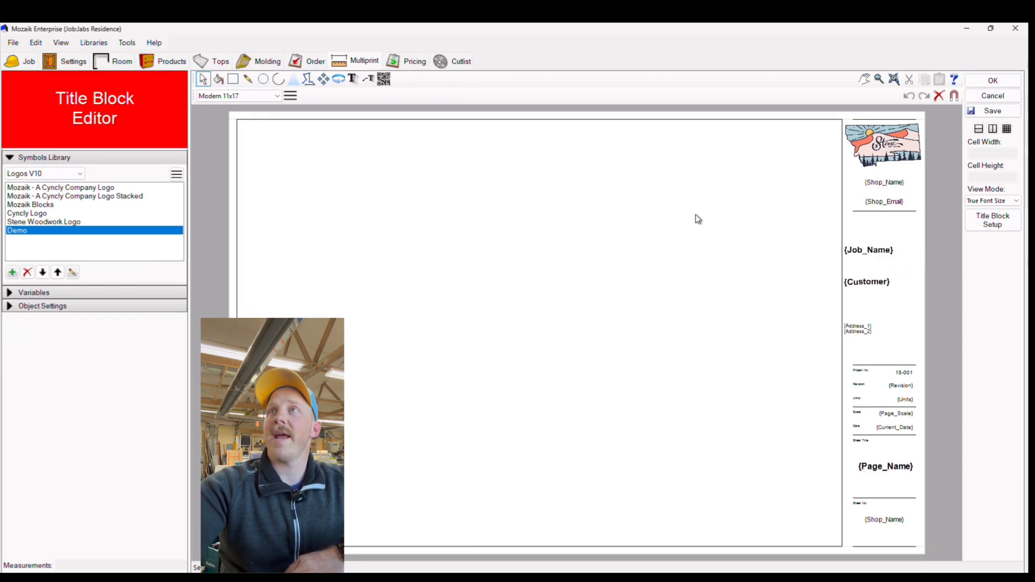
left_click(39, 234)
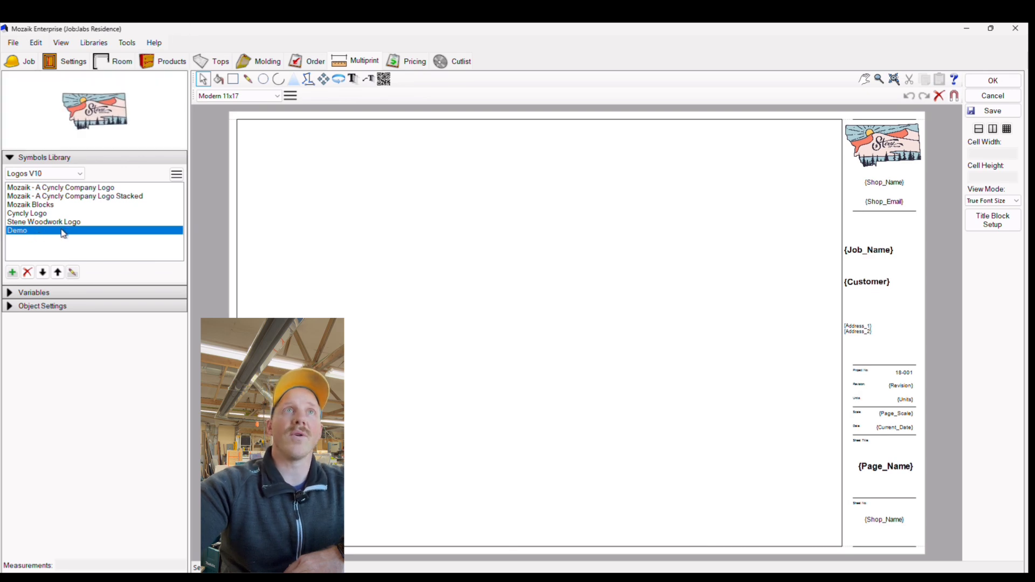
left_click_drag(65, 233, 699, 291)
left_click(714, 290)
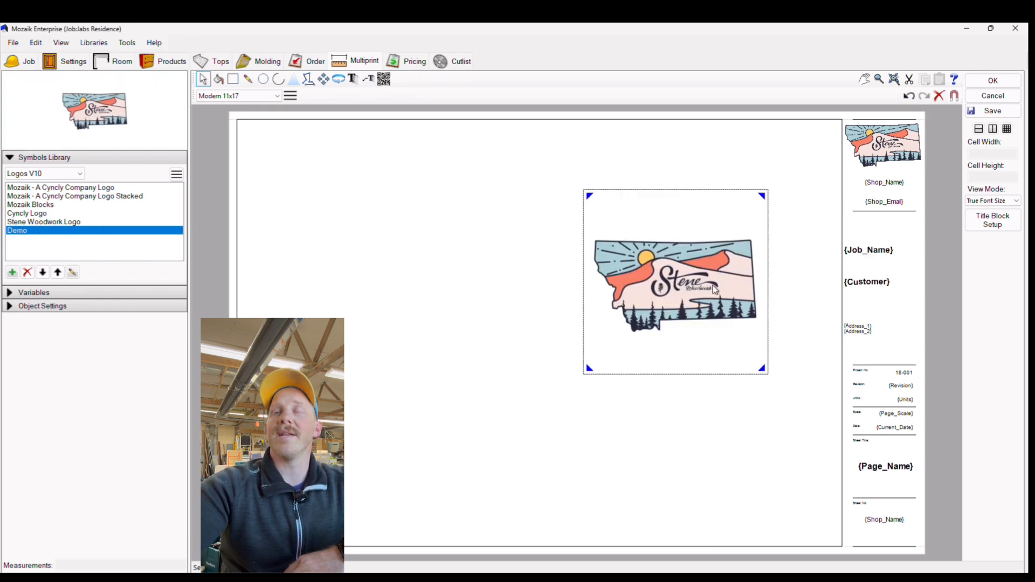
left_click_drag(766, 376, 652, 298)
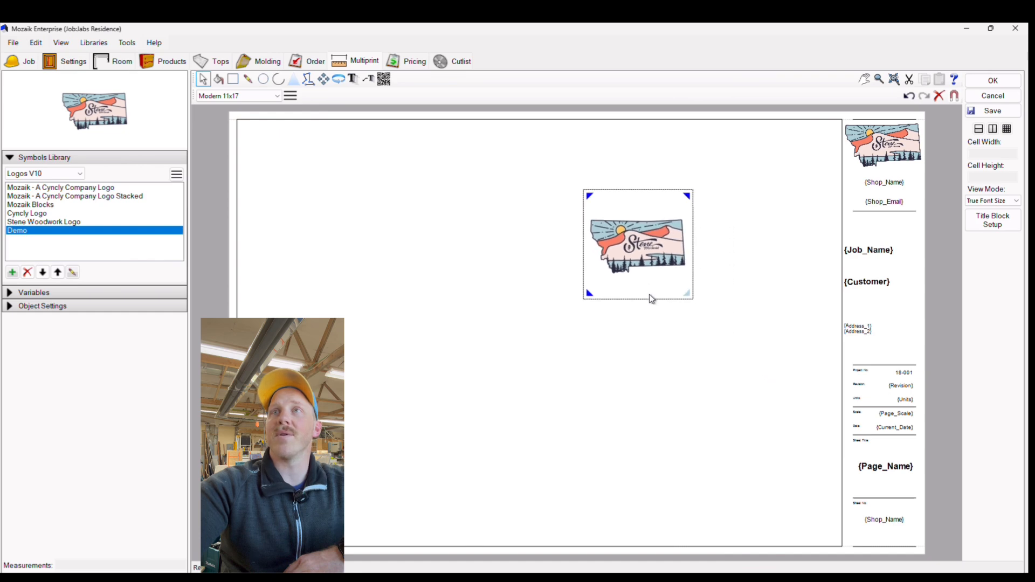
Move the Demo logo into the title block strip between the {Customer} field and the project number, and accept the title block changes
left_click(323, 79)
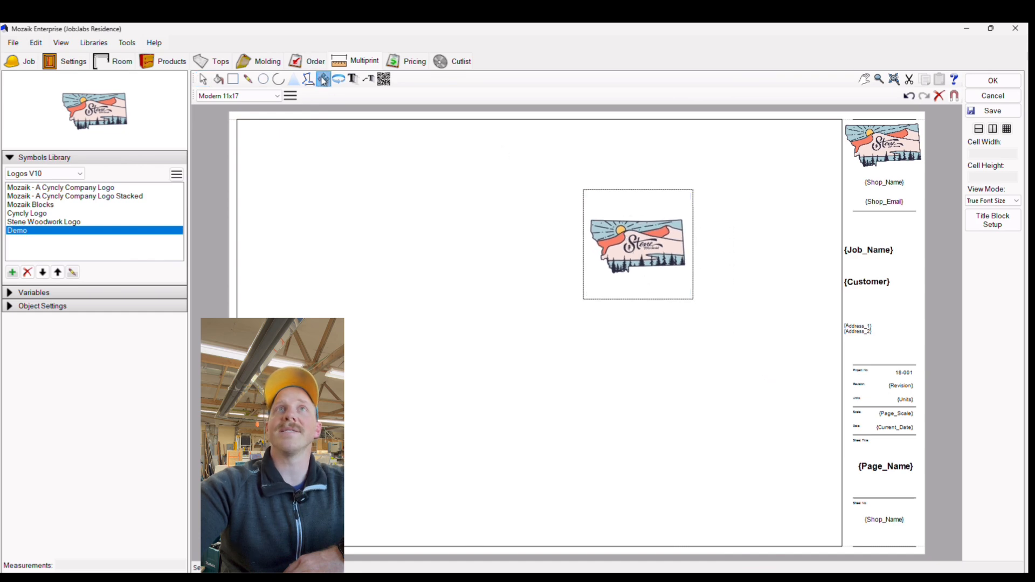
left_click(619, 233)
left_click(893, 326)
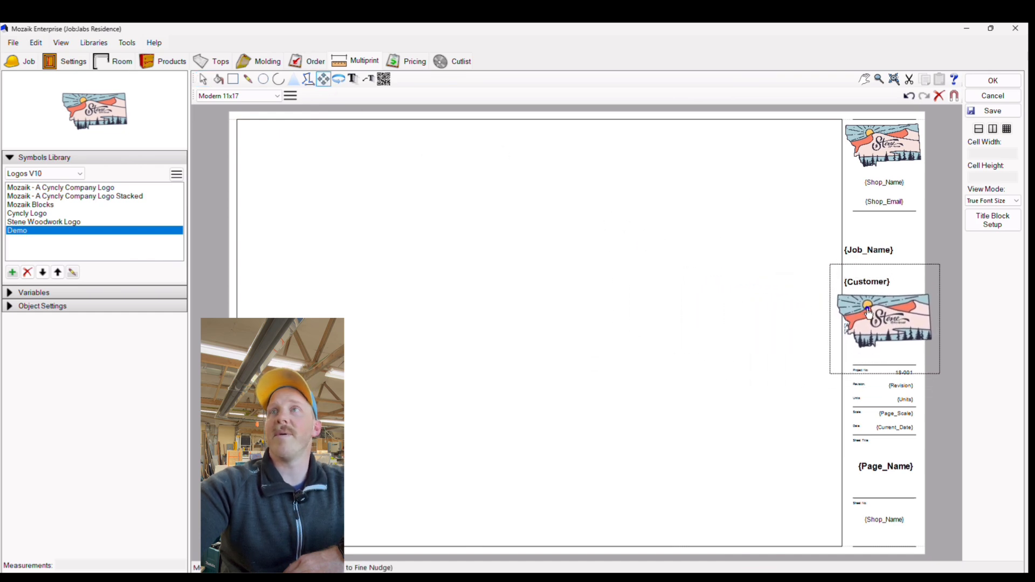
left_click(687, 298)
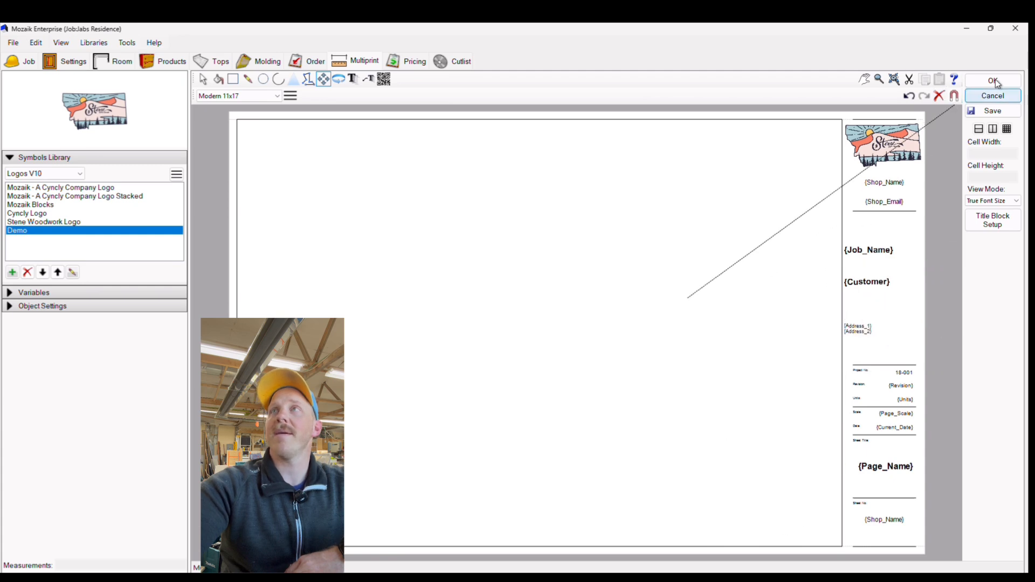
left_click(684, 299)
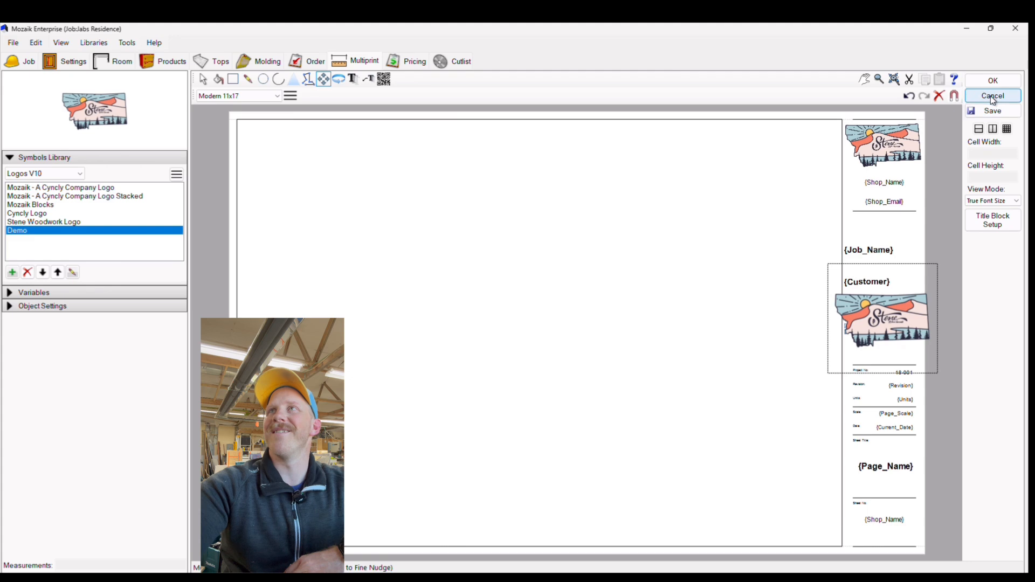
left_click(998, 82)
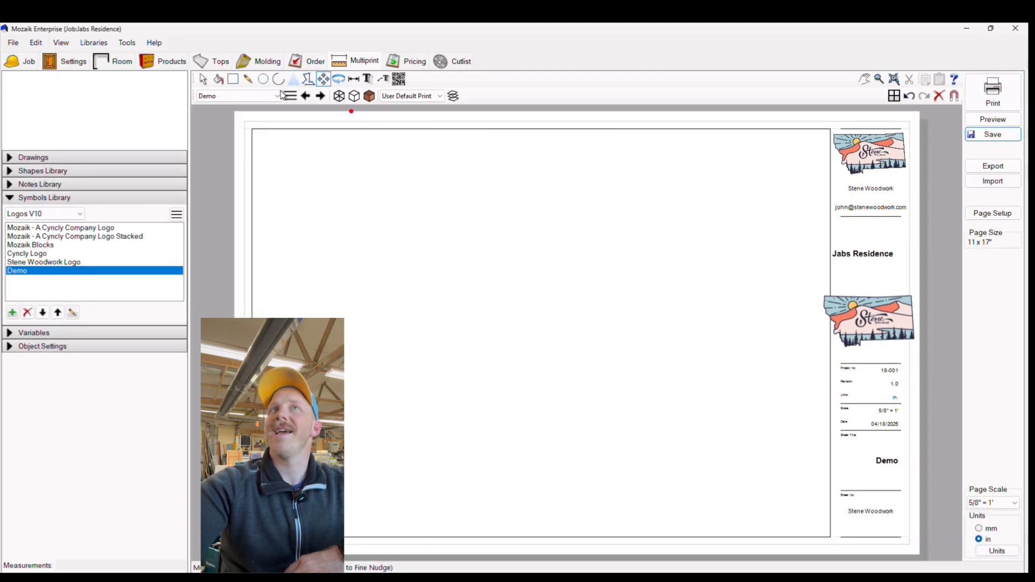
Check the title block on the preceding pages back to Laundry, and return to the Demo page
left_click(306, 97)
left_click(305, 96)
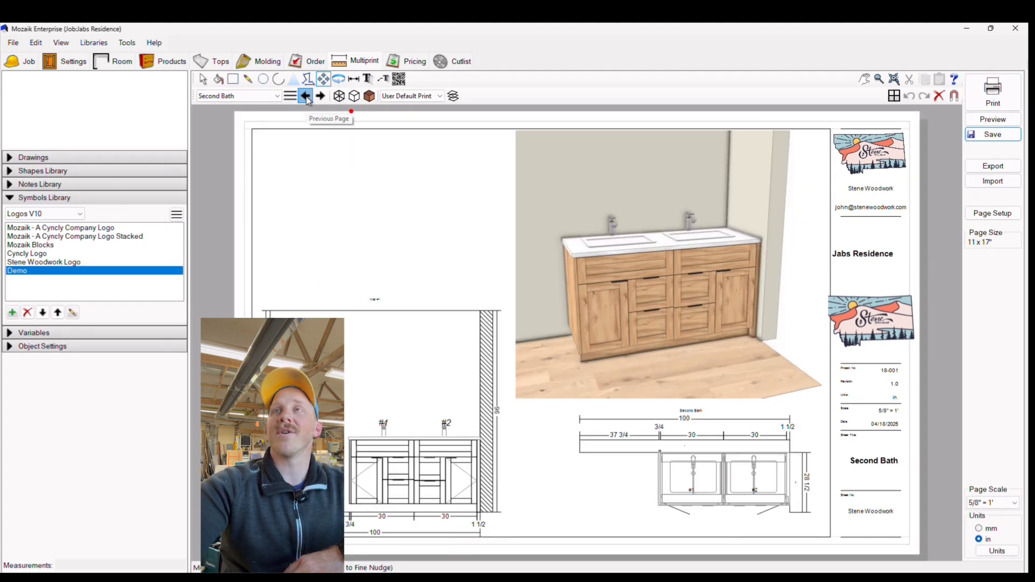
left_click(305, 96)
left_click(306, 97)
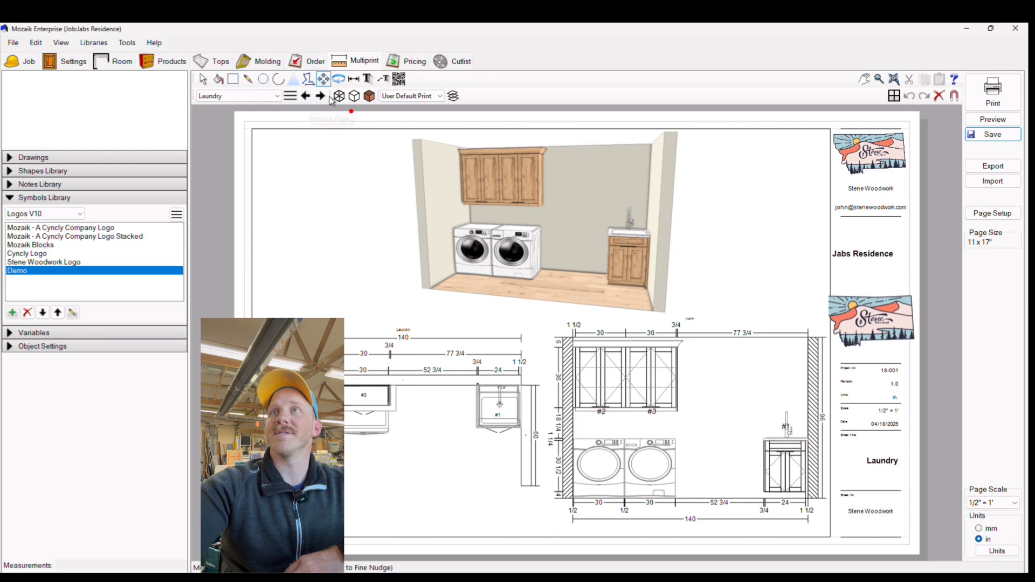
left_click(321, 96)
left_click(322, 97)
left_click(320, 97)
left_click(321, 97)
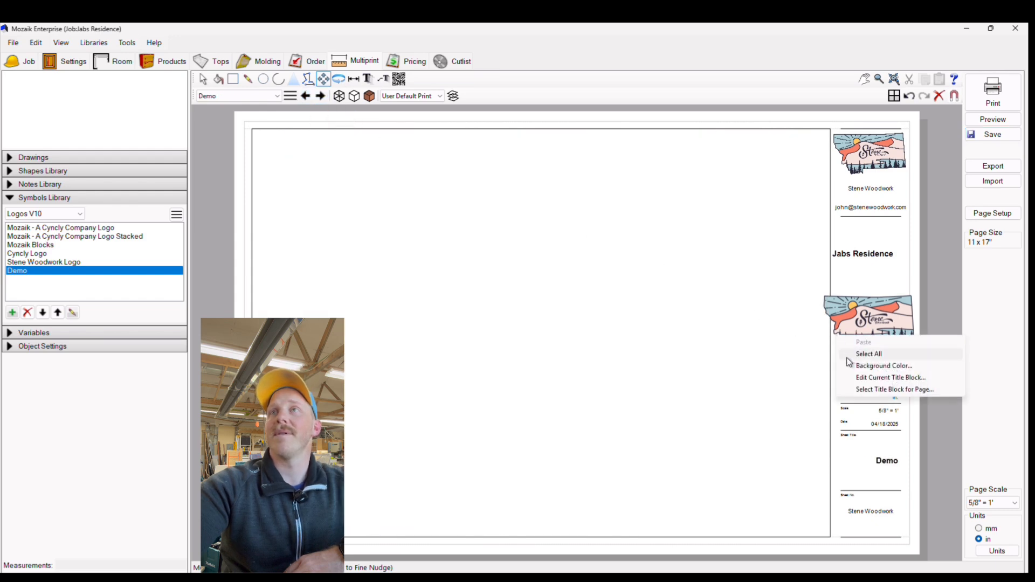
Reopen the current title block for editing and delete the Demo logo below the {Customer} field
left_click(887, 377)
left_click(893, 310)
key("Delete")
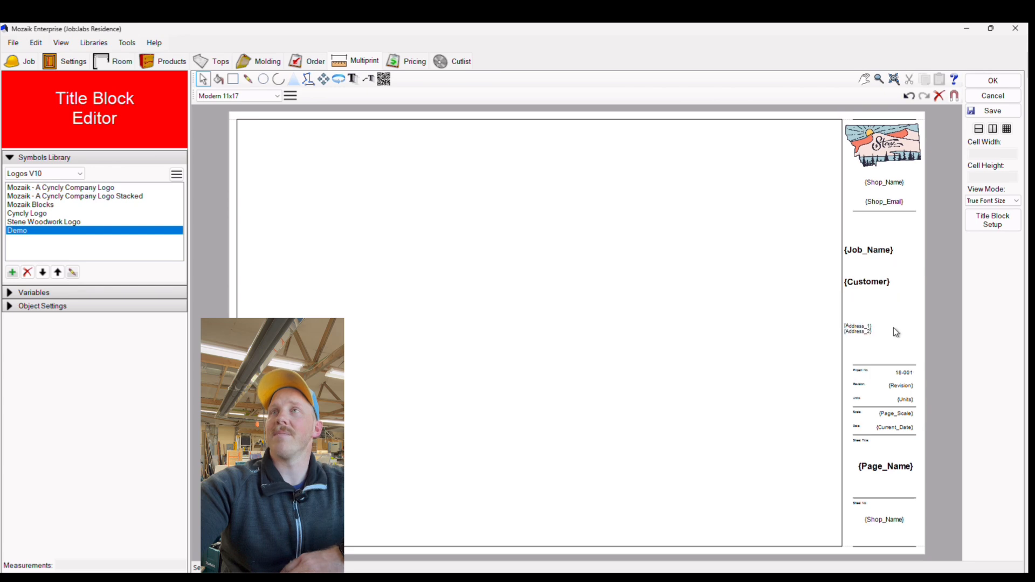
Examine the {Shop_Name}, {Shop_Email}, {Job_Name} and {Customer} fields in the title block
left_click(890, 184)
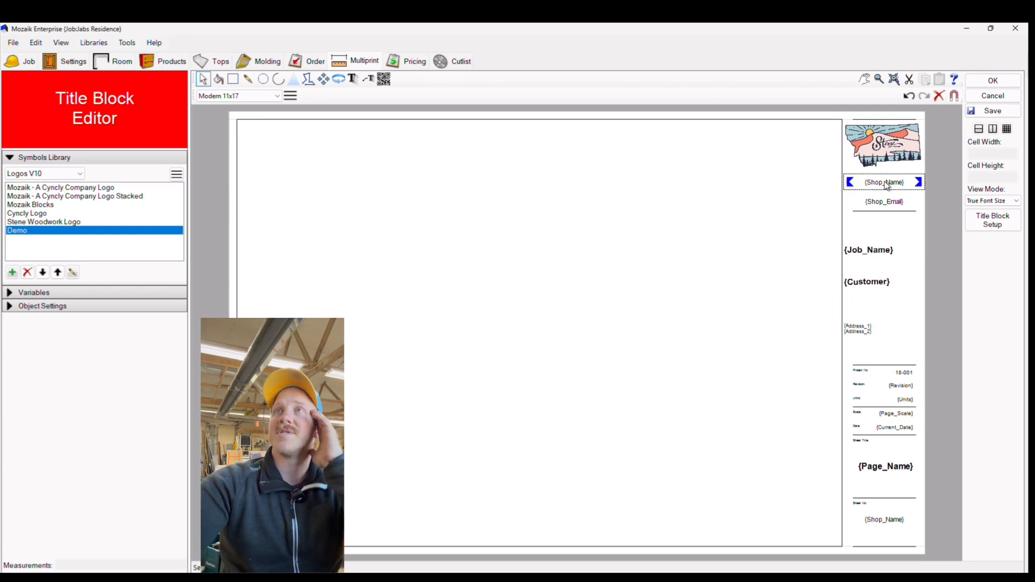
left_click(889, 203)
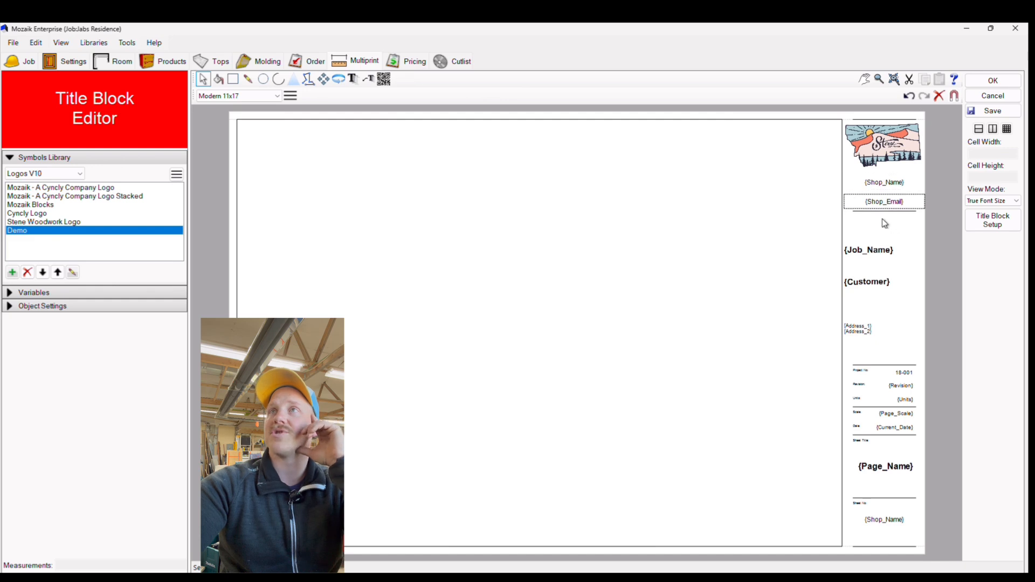
left_click(884, 254)
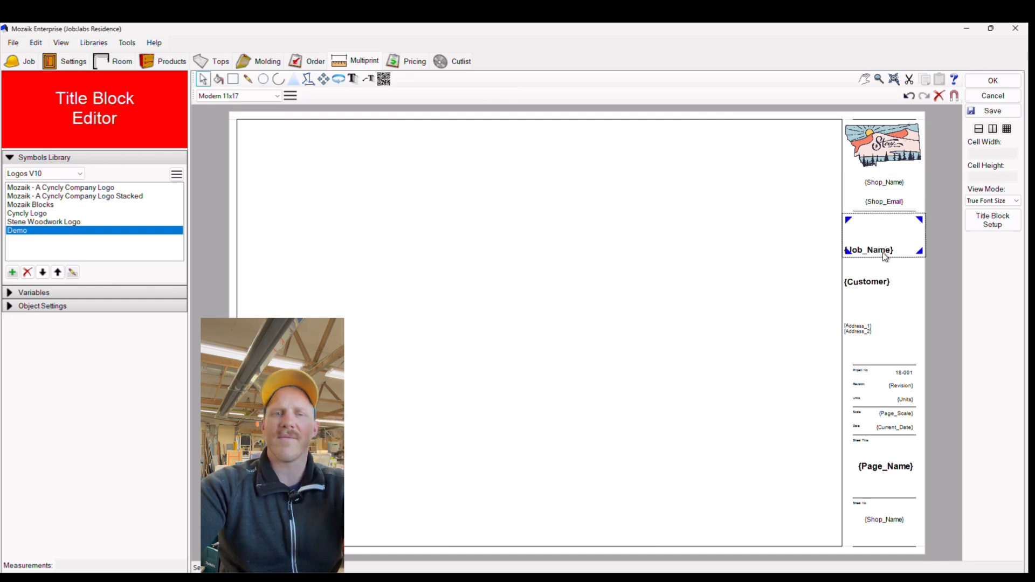
left_click(878, 292)
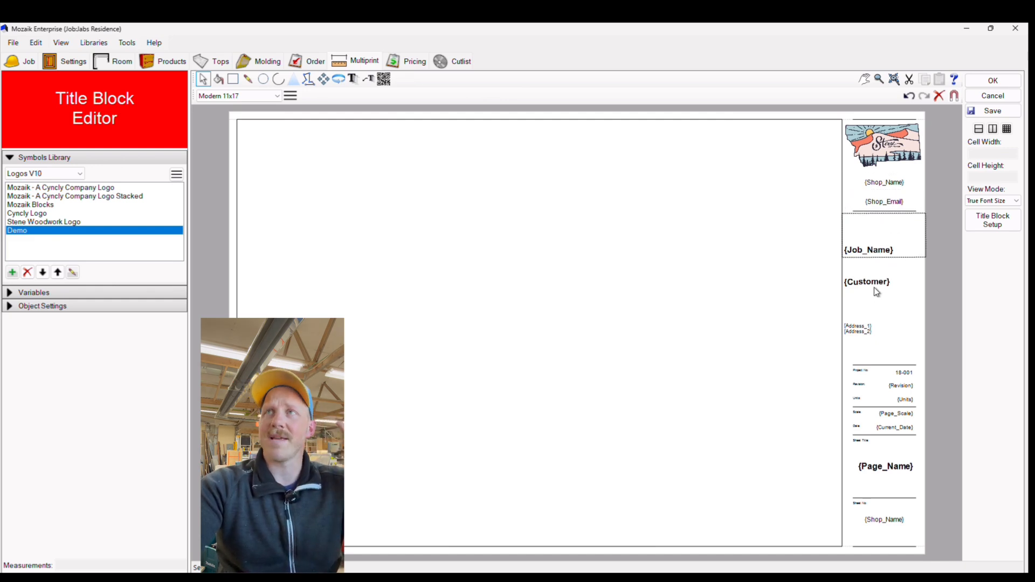
left_click(875, 285)
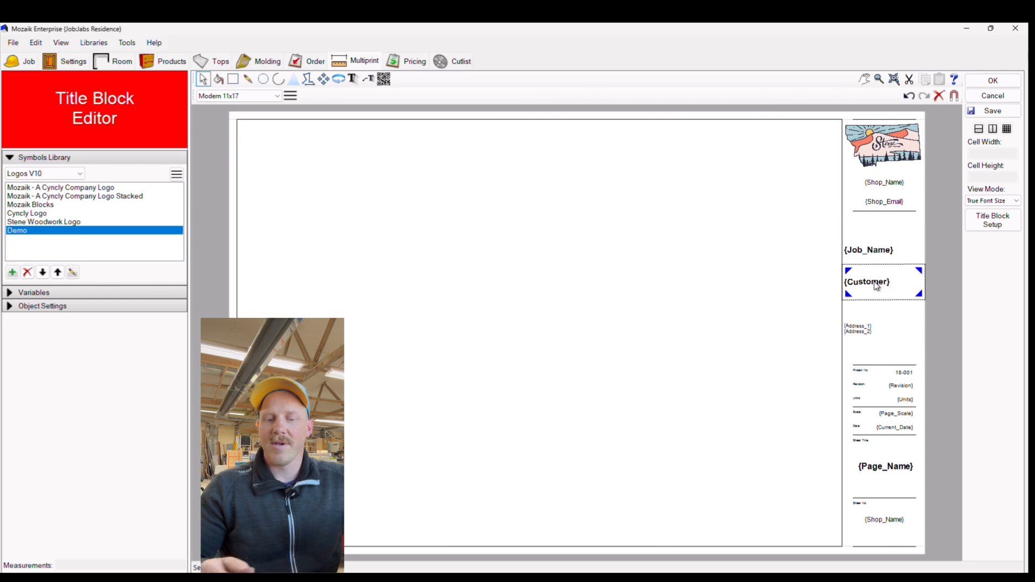
left_click(828, 146)
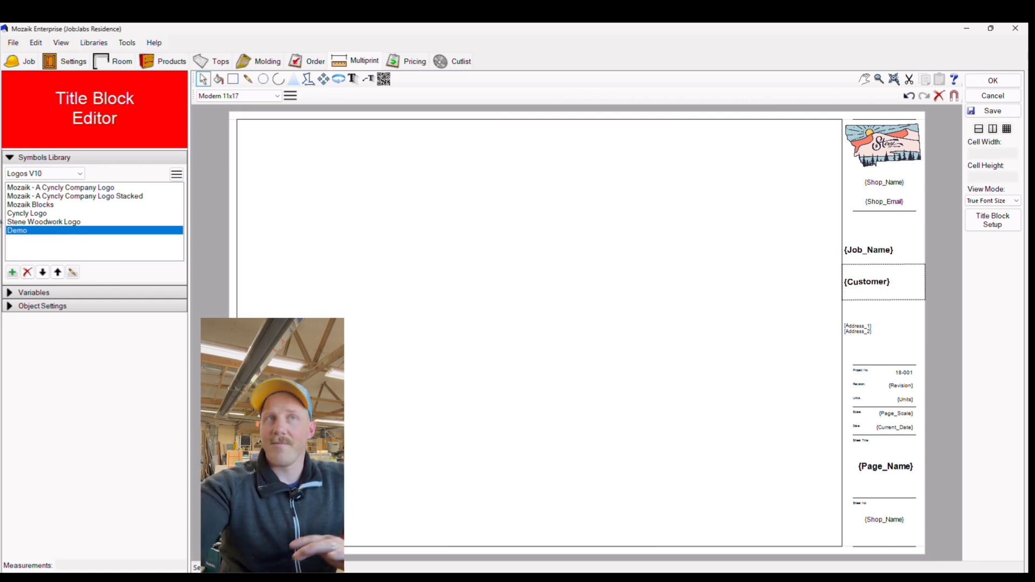
Expand the title block variables and look through the About group's shop variables and the Room Tab group
left_click(8, 292)
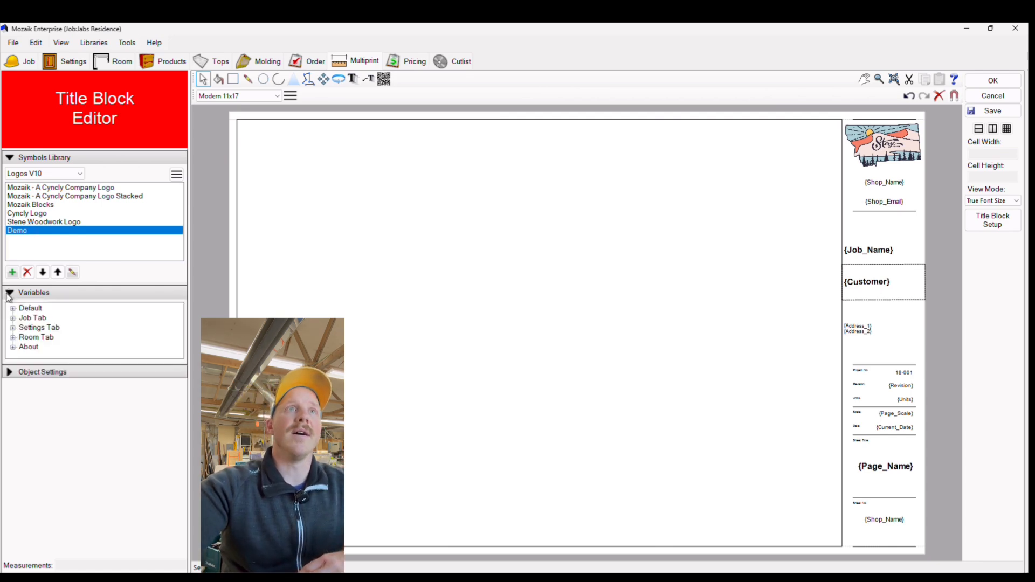
left_click(11, 348)
left_click(51, 338)
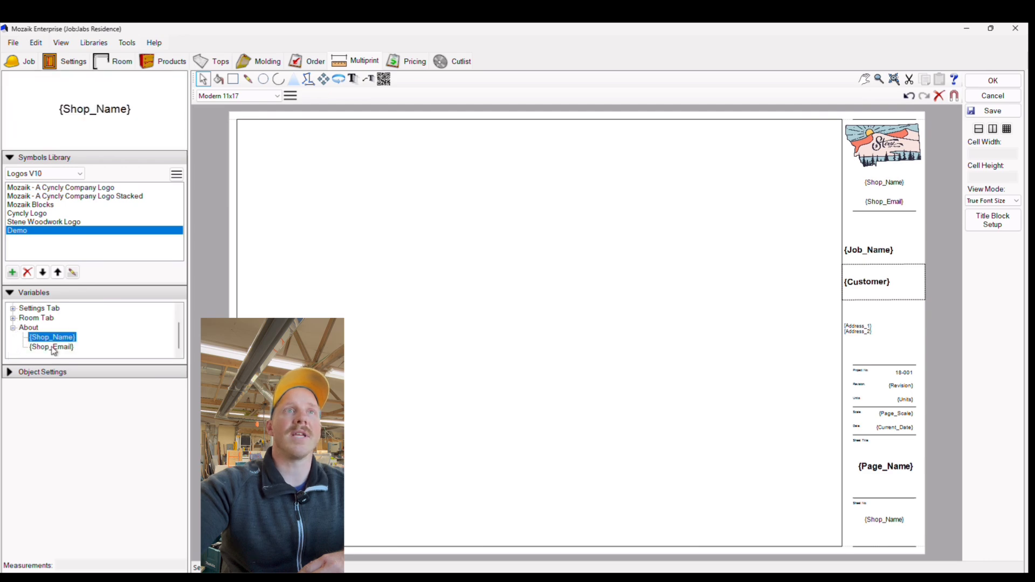
left_click(52, 347)
left_click(13, 319)
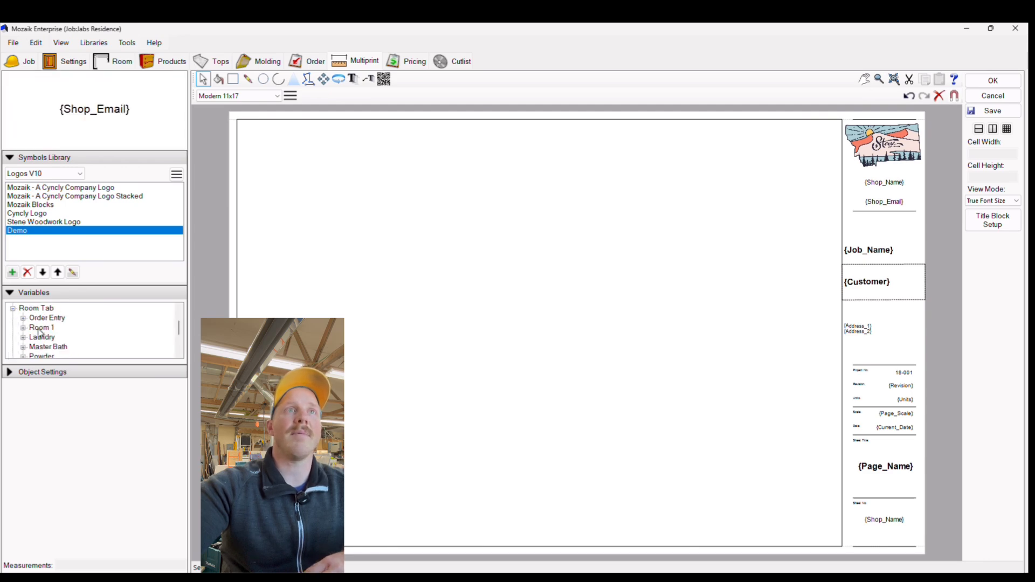
left_click(12, 309)
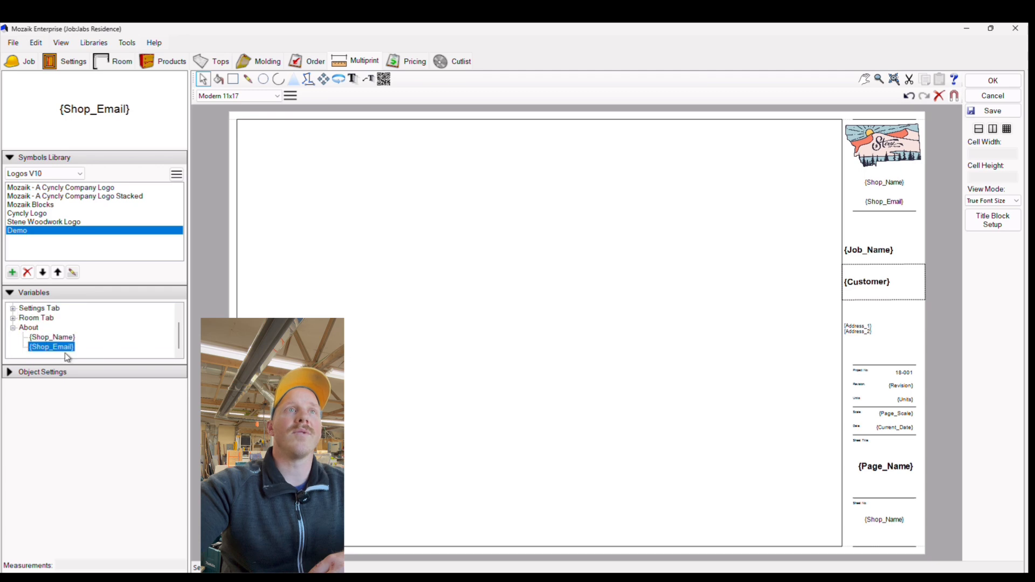
Place the {Shop_Name} variable in the title block between the address and project number fields, and delete it again
left_click(52, 338)
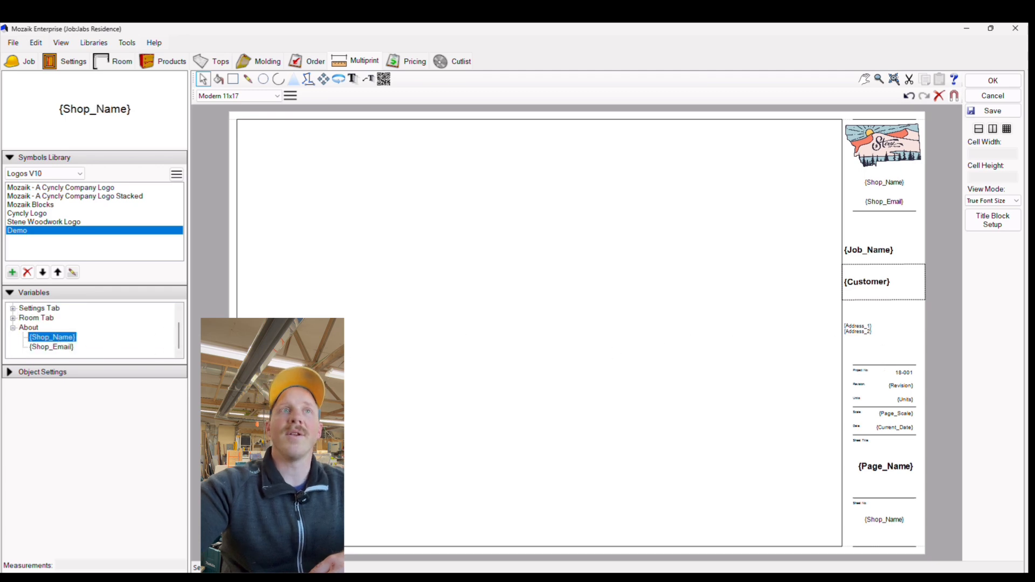
left_click_drag(53, 338, 885, 353)
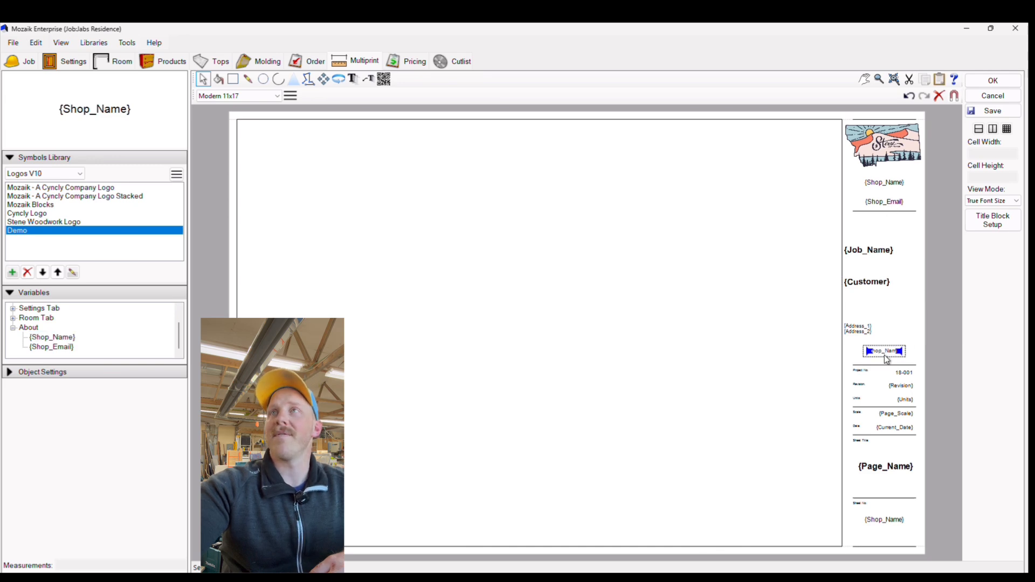
key("Delete")
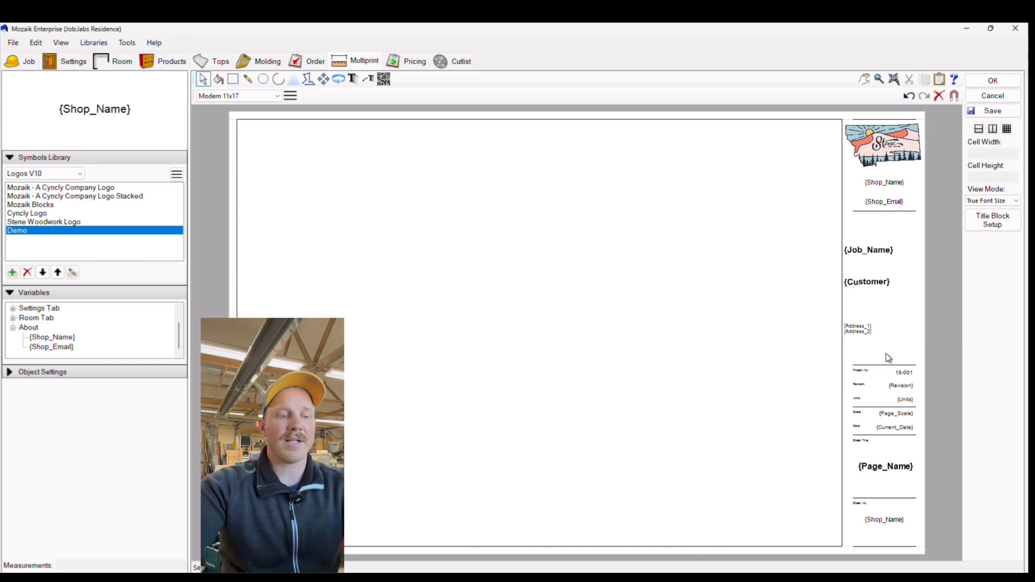
left_click(779, 331)
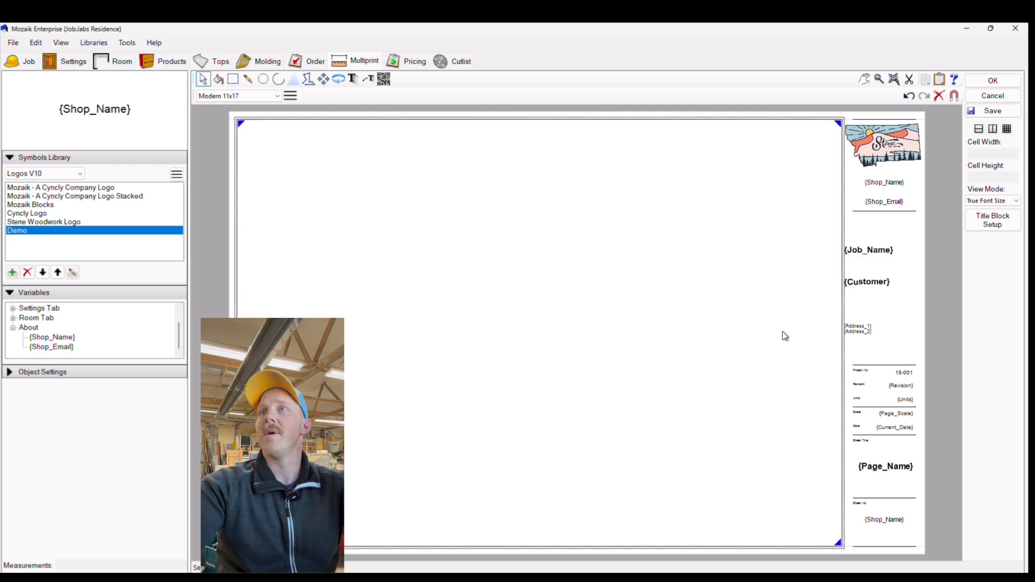
left_click(907, 289)
left_click(884, 238)
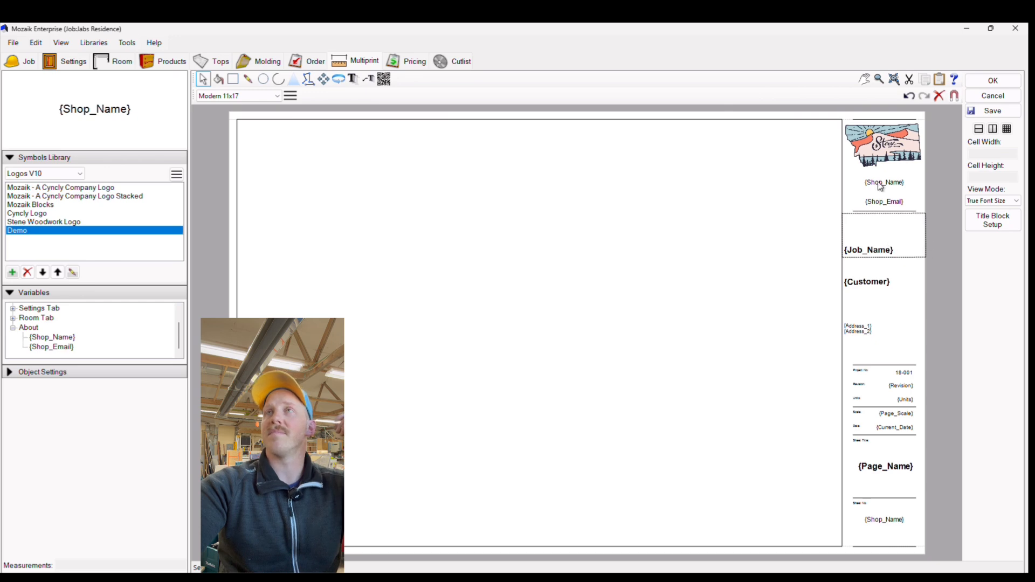
Try rotating the {Job_Name} field in the title block, and undo the rotation
left_click(340, 80)
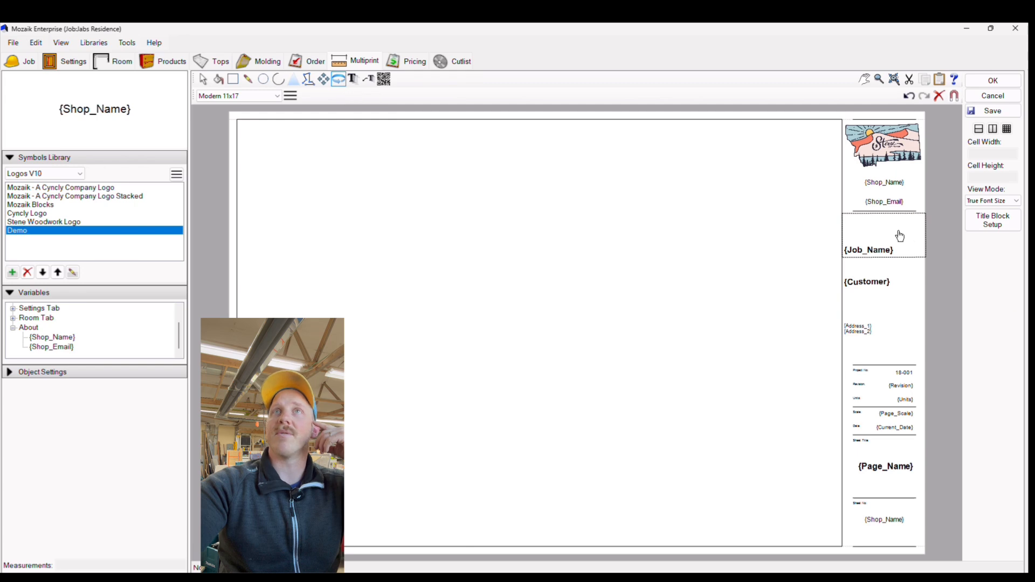
left_click(903, 262)
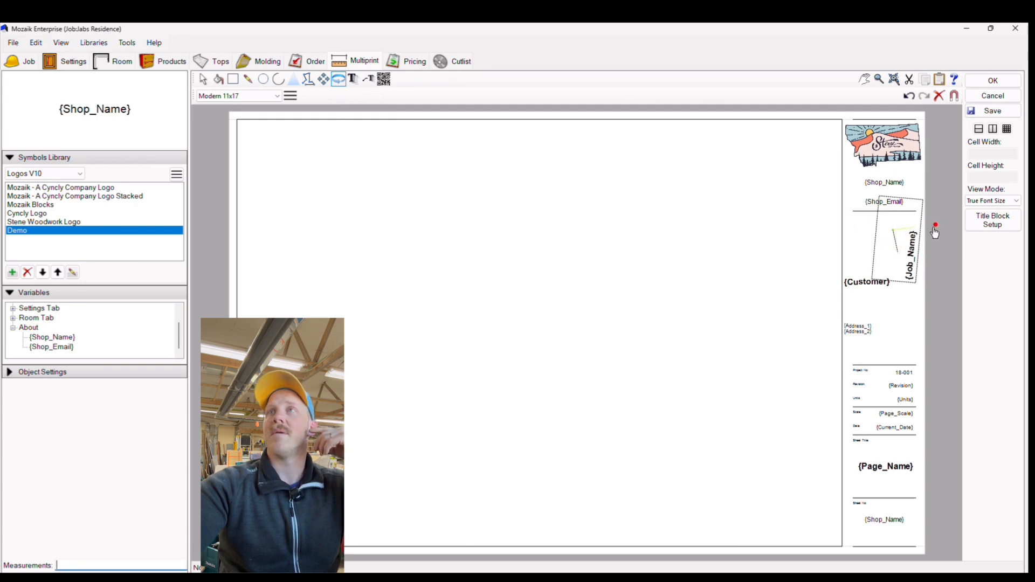
left_click(903, 260)
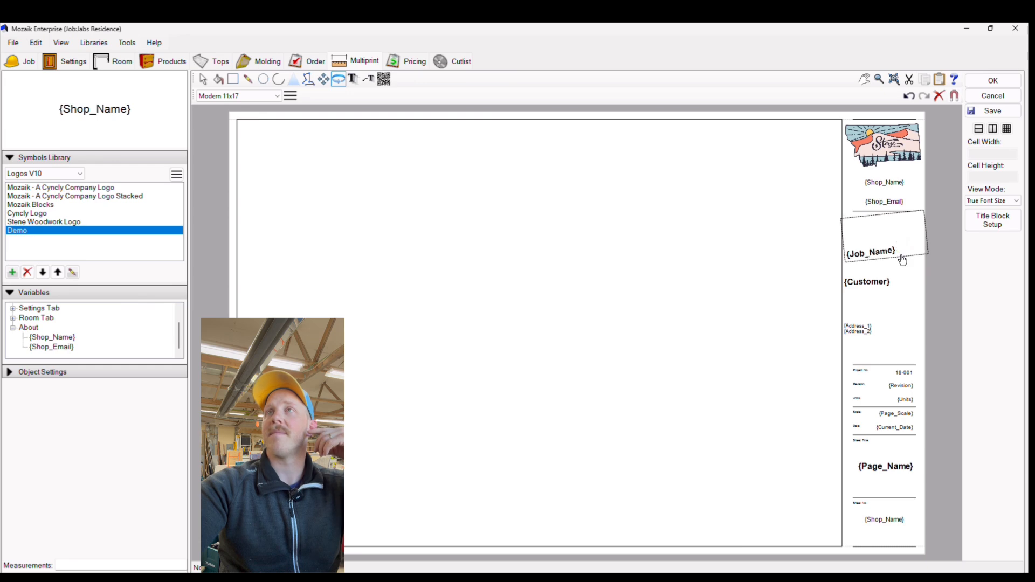
key("ctrl+z")
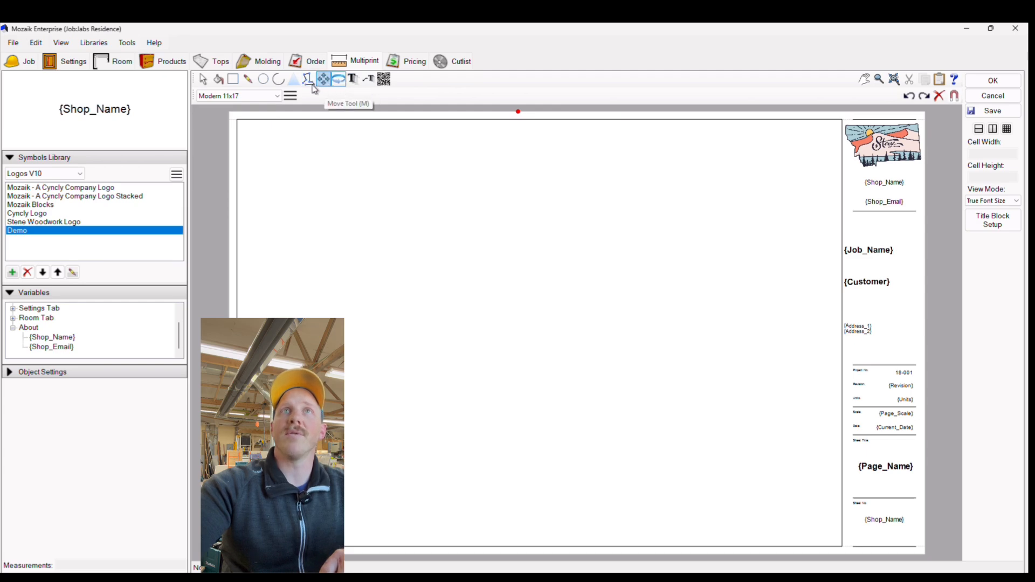
left_click(204, 80)
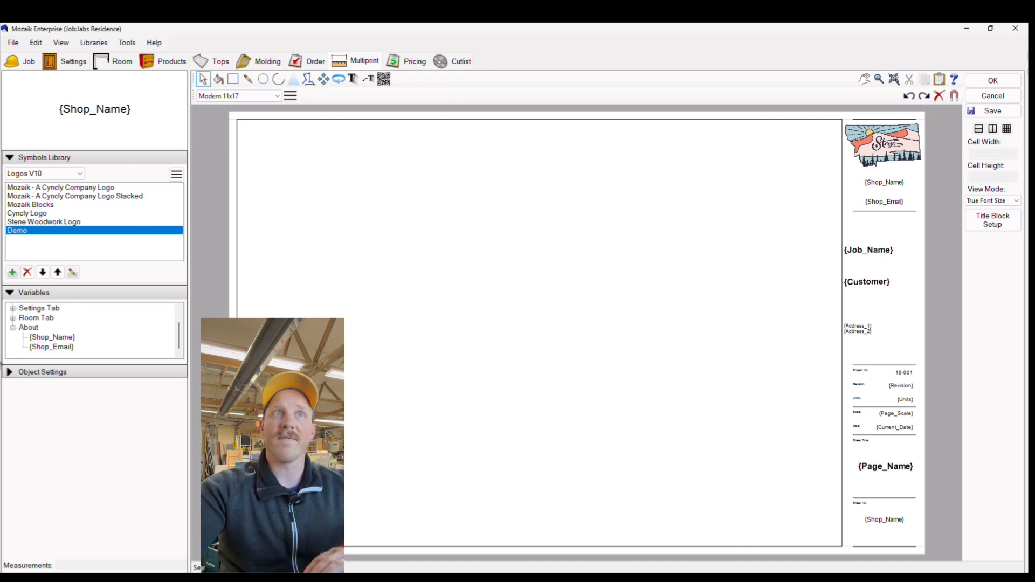
left_click(352, 78)
left_click_drag(469, 215, 589, 291)
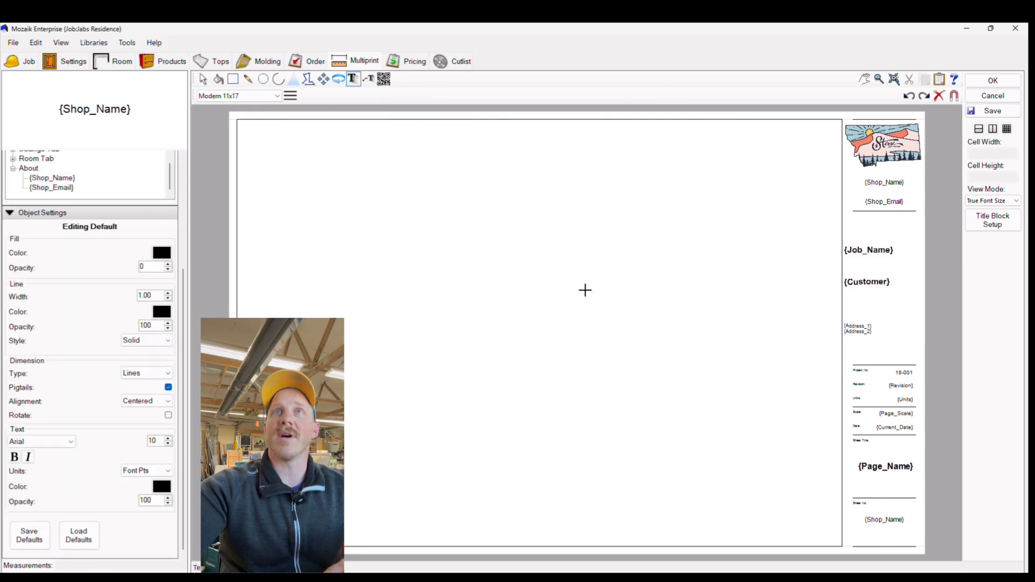
left_click_drag(480, 223, 574, 280)
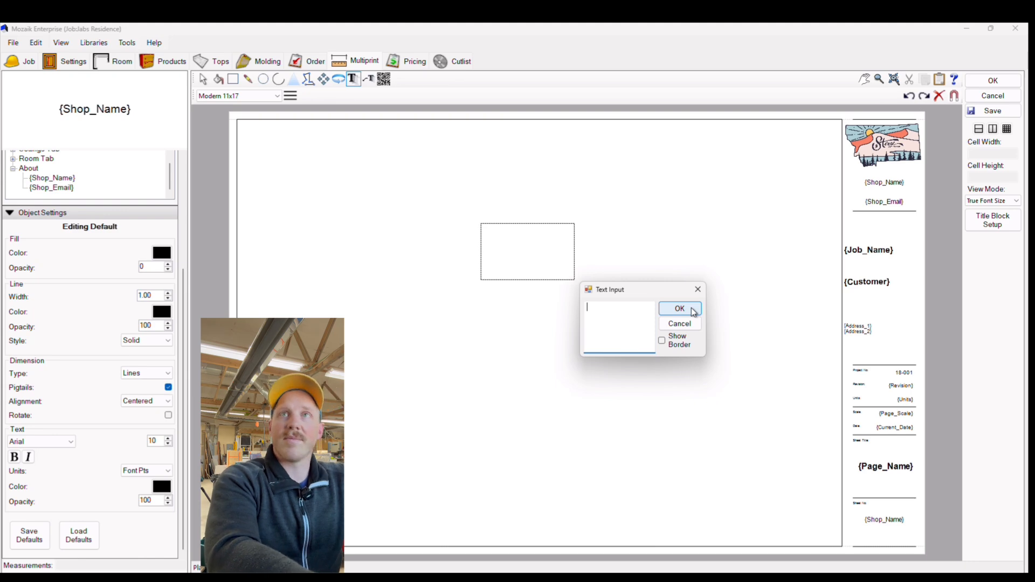
type("1238912379327]")
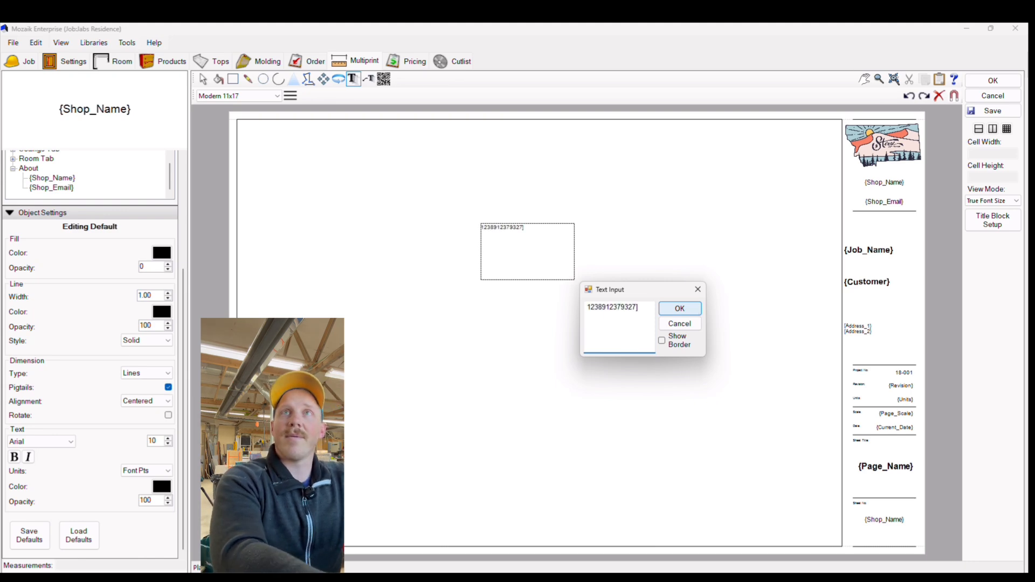
left_click(679, 309)
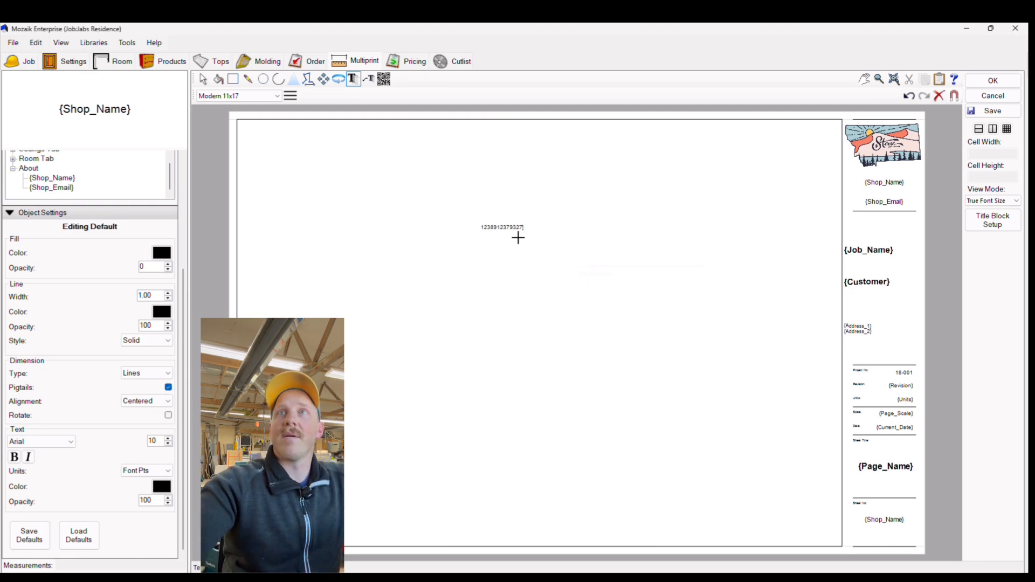
Move the number text to just below the {Customer} field and accept the title block changes
left_click(323, 79)
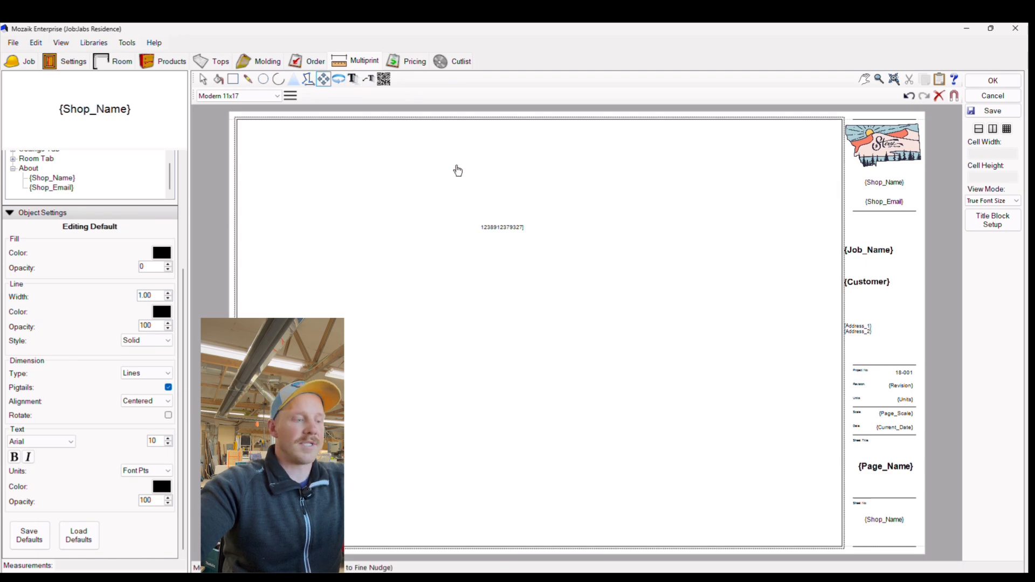
left_click(509, 227)
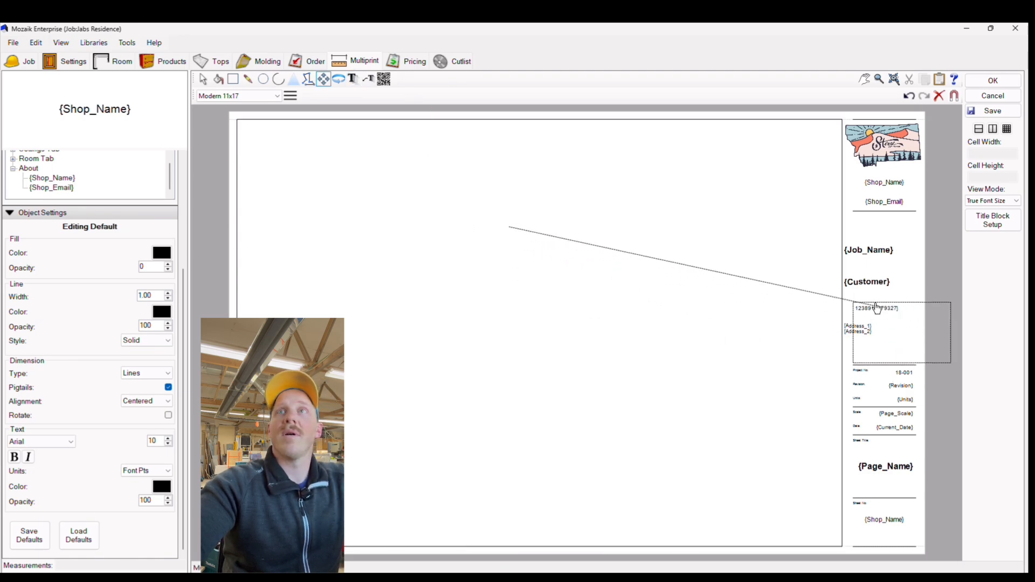
left_click(890, 314)
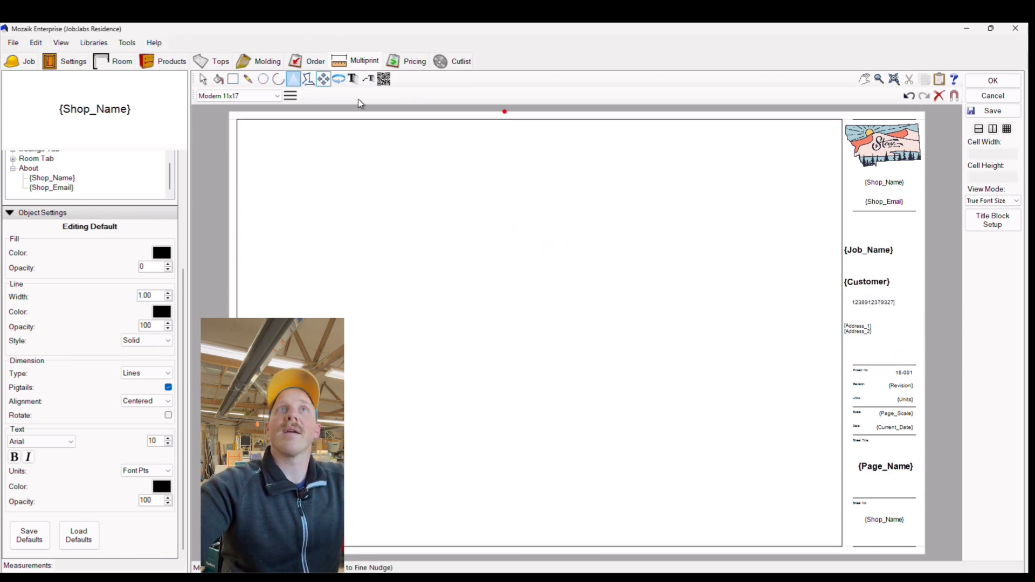
left_click(983, 83)
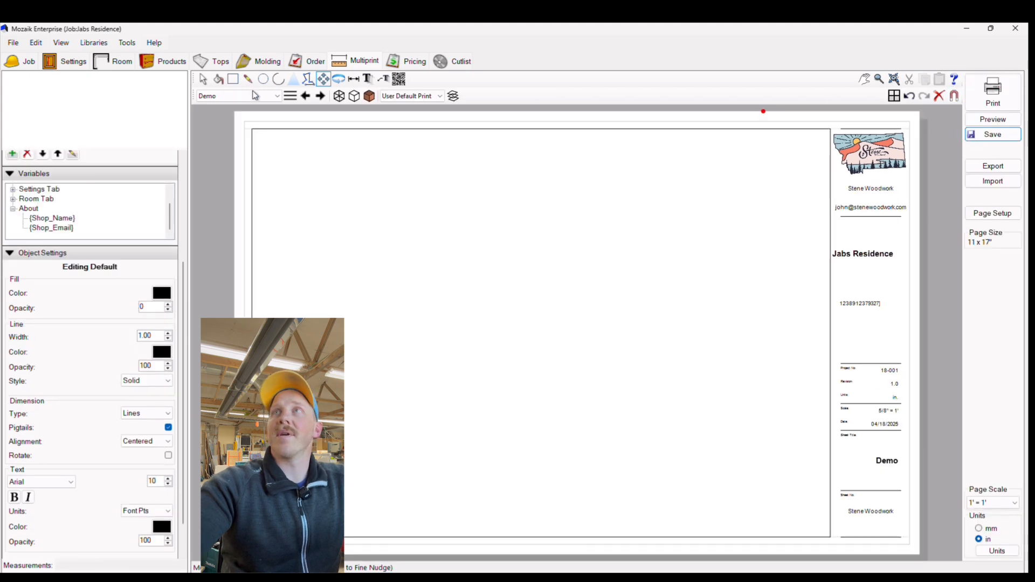
Page back through the Second Bath and Laundry pages to check their title blocks, and return to the Demo page
left_click(305, 96)
left_click(305, 95)
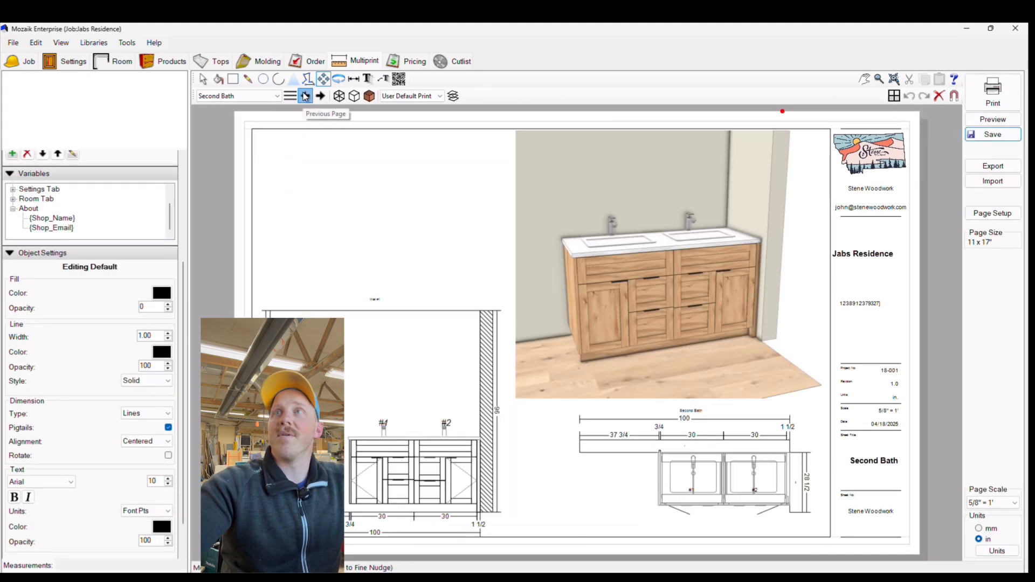
left_click(305, 96)
left_click(305, 96)
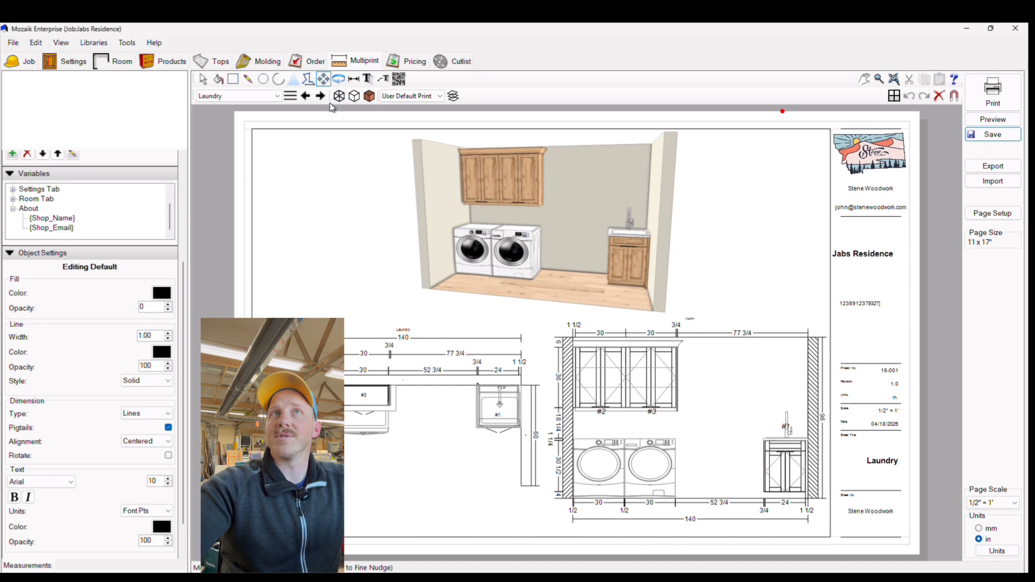
left_click(320, 96)
left_click(320, 96)
left_click(320, 96)
left_click(320, 96)
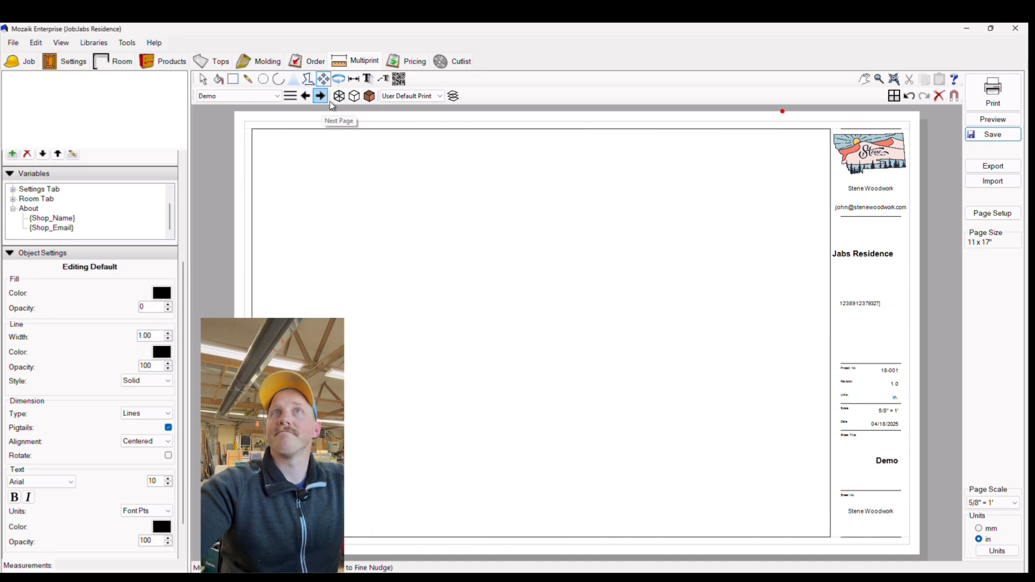
Reopen the current title block for editing, delete the number text below the {Customer} field, and accept the changes
right_click(882, 273)
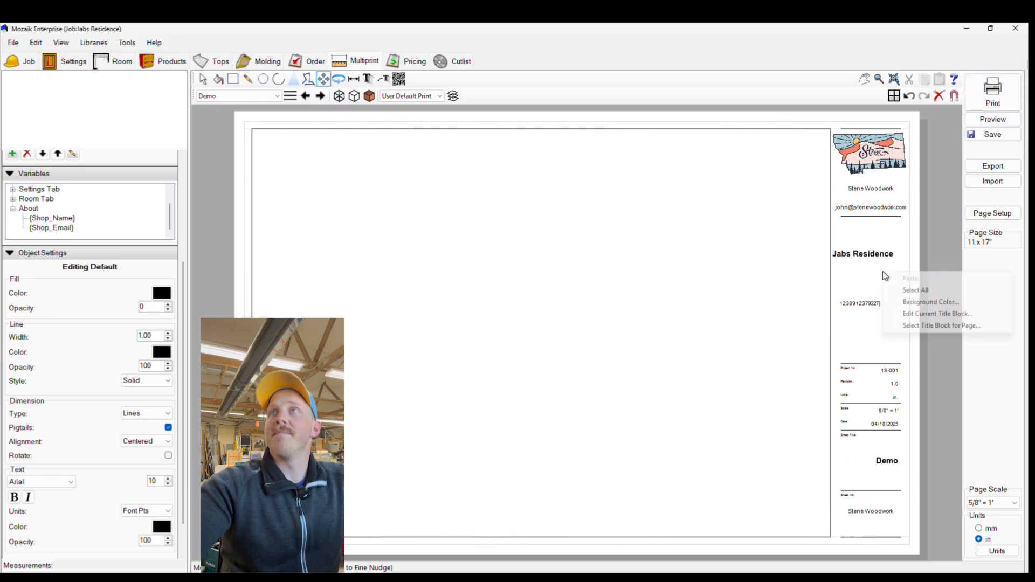
left_click(910, 317)
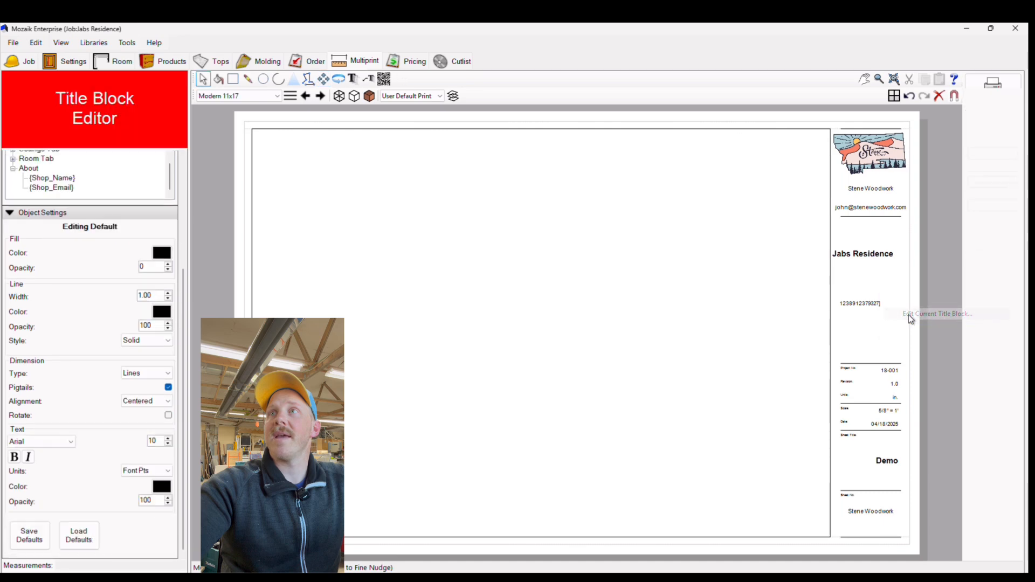
left_click(886, 307)
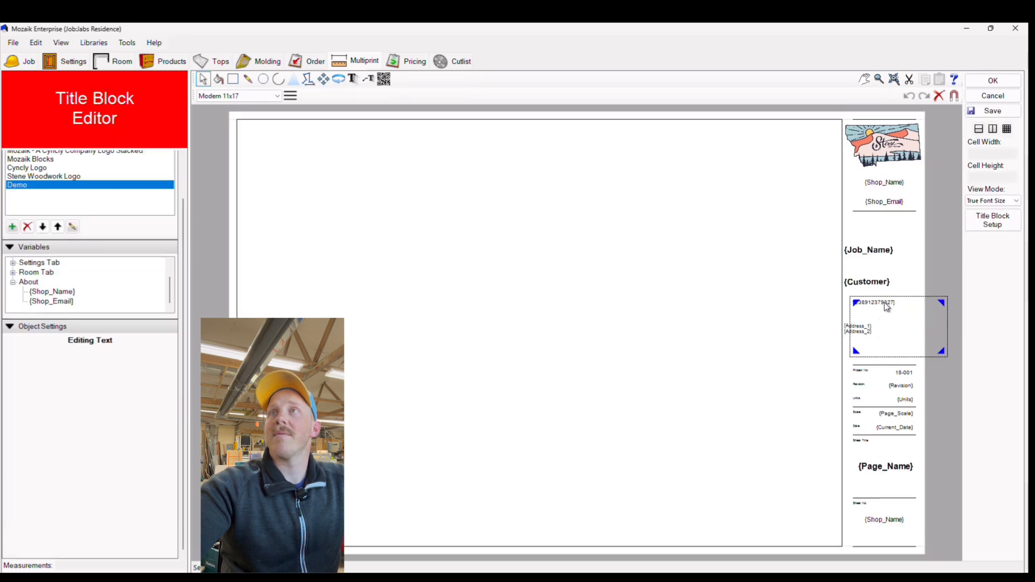
key("Delete")
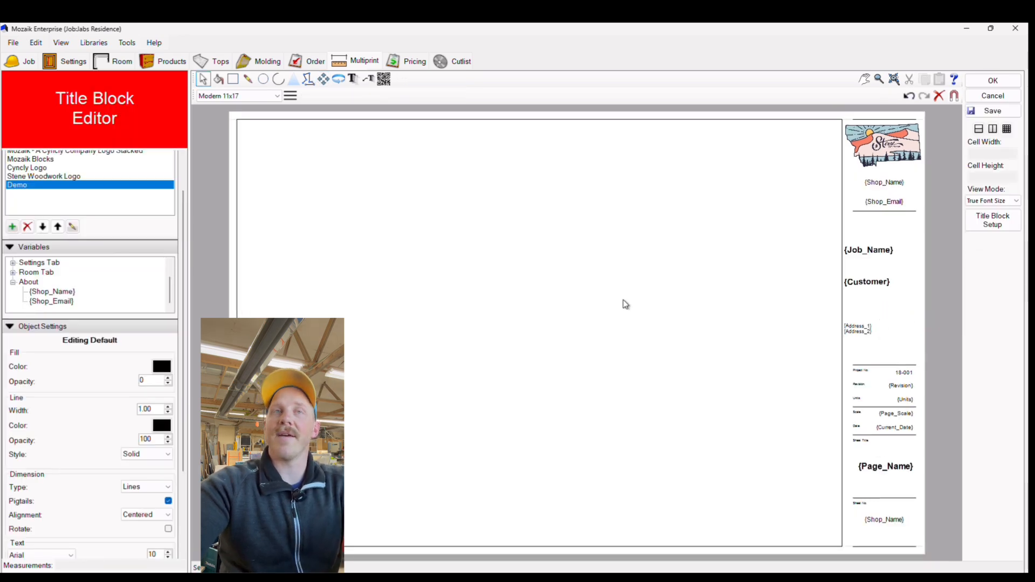
left_click(642, 303)
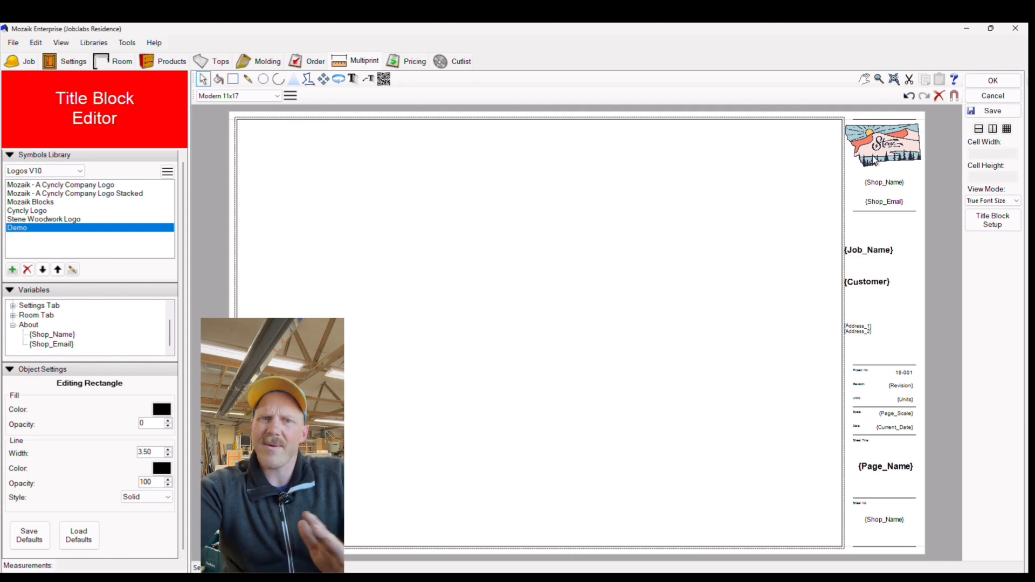
left_click(992, 81)
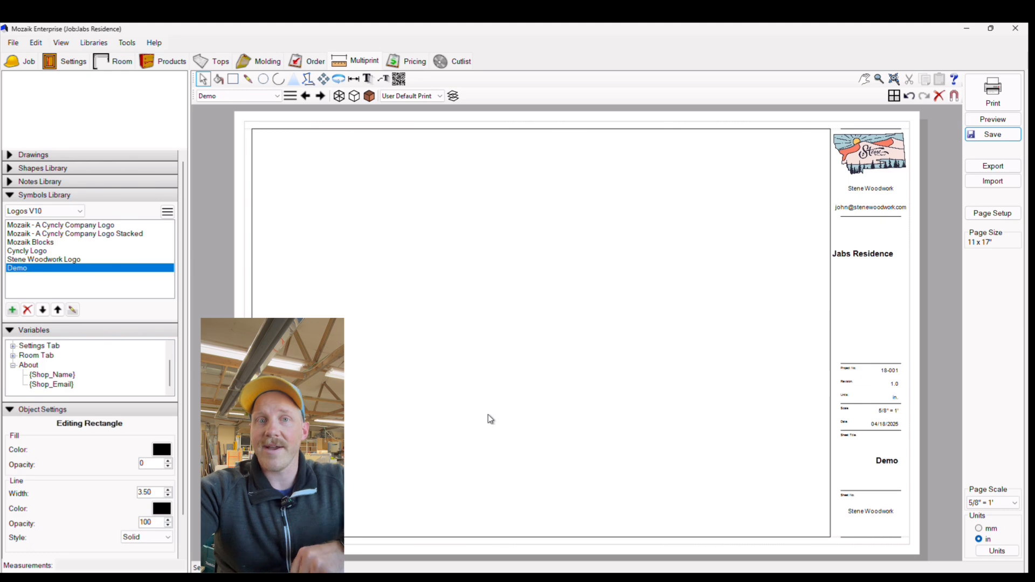
Collapse the Symbols Library, Variables and Object Settings sections, and expand the Drawings section
left_click(9, 194)
left_click(9, 211)
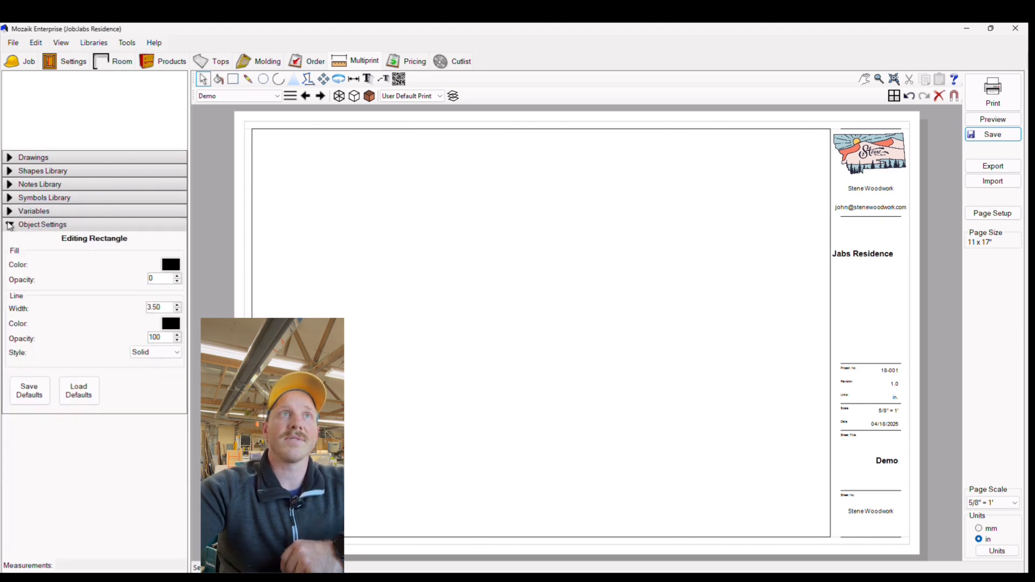
left_click(9, 224)
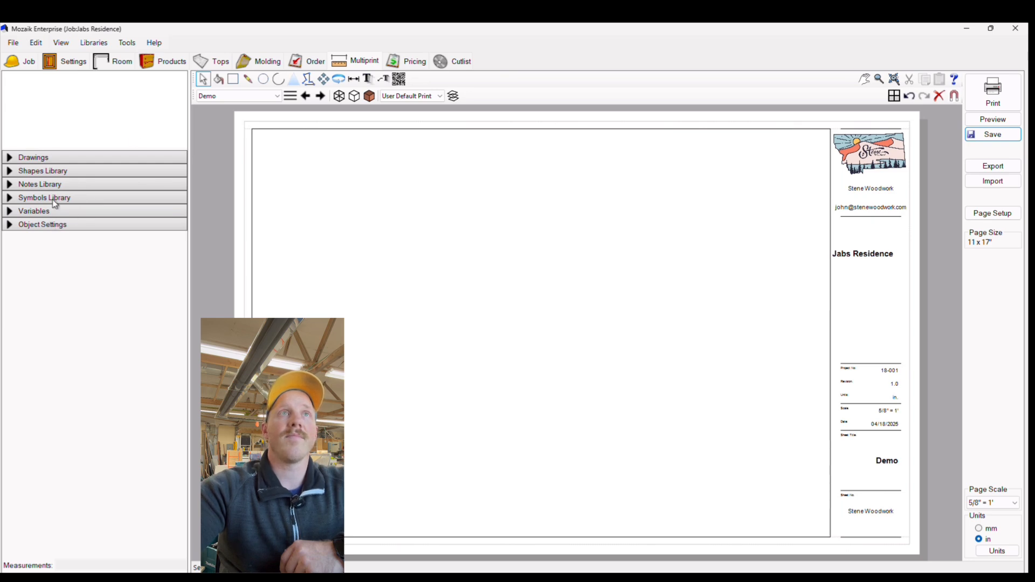
left_click(11, 158)
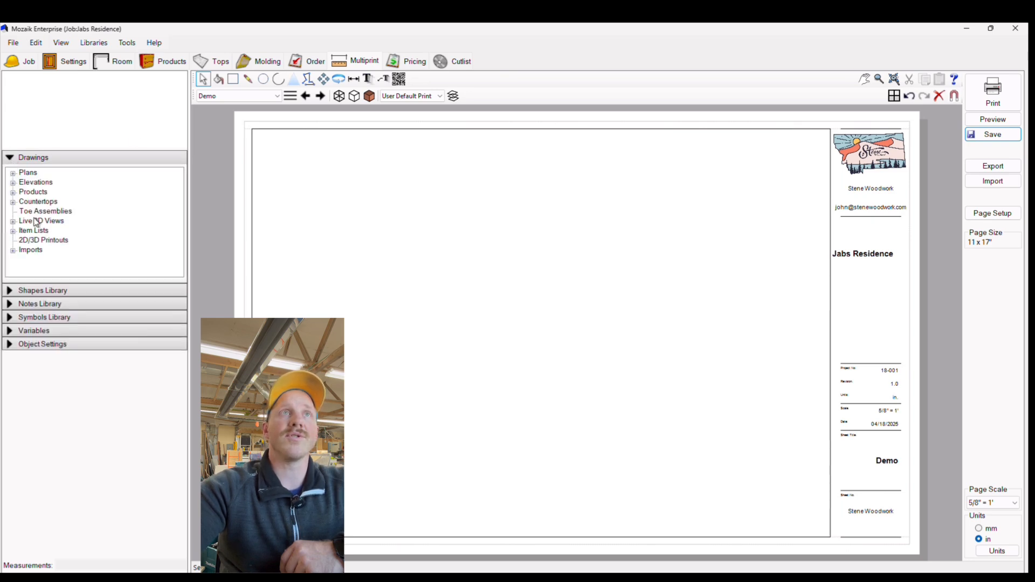
Expand the Plans group and preview the Second Bath, Powder, Master Bath, Laundry and Room 1 plans
left_click(13, 173)
left_click(53, 221)
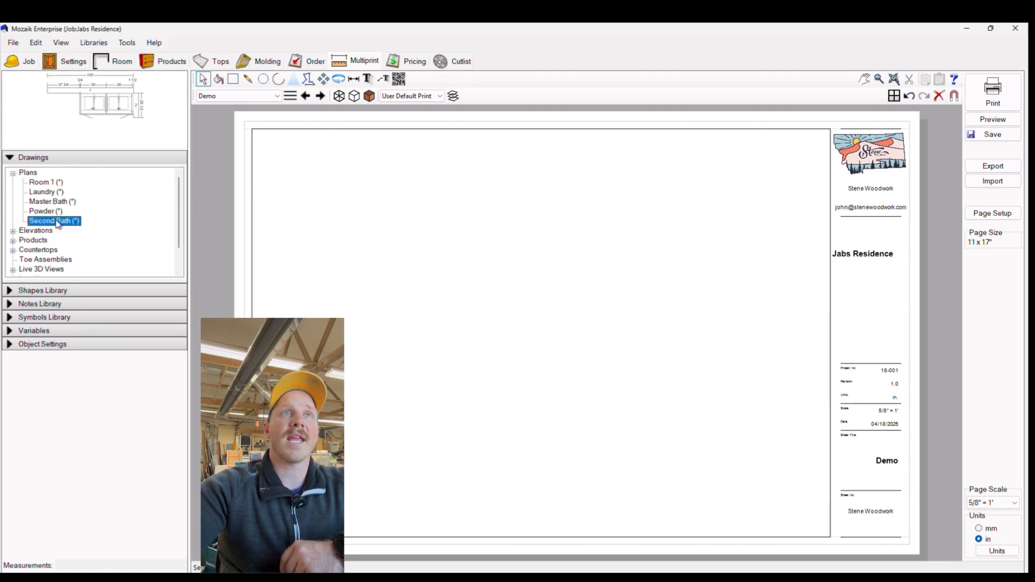
left_click(30, 174)
left_click(48, 221)
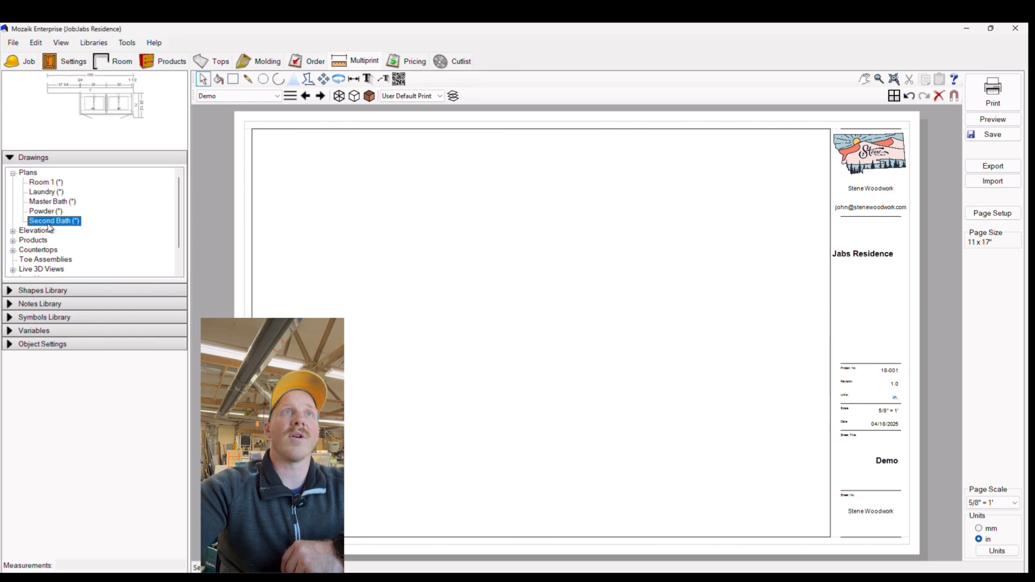
left_click(49, 212)
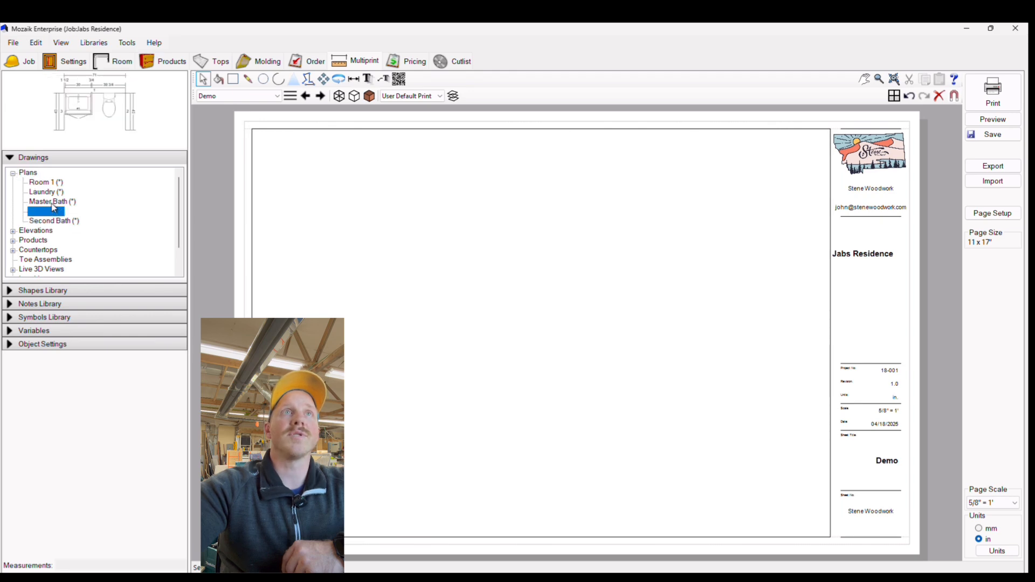
left_click(48, 202)
left_click(46, 192)
left_click(43, 183)
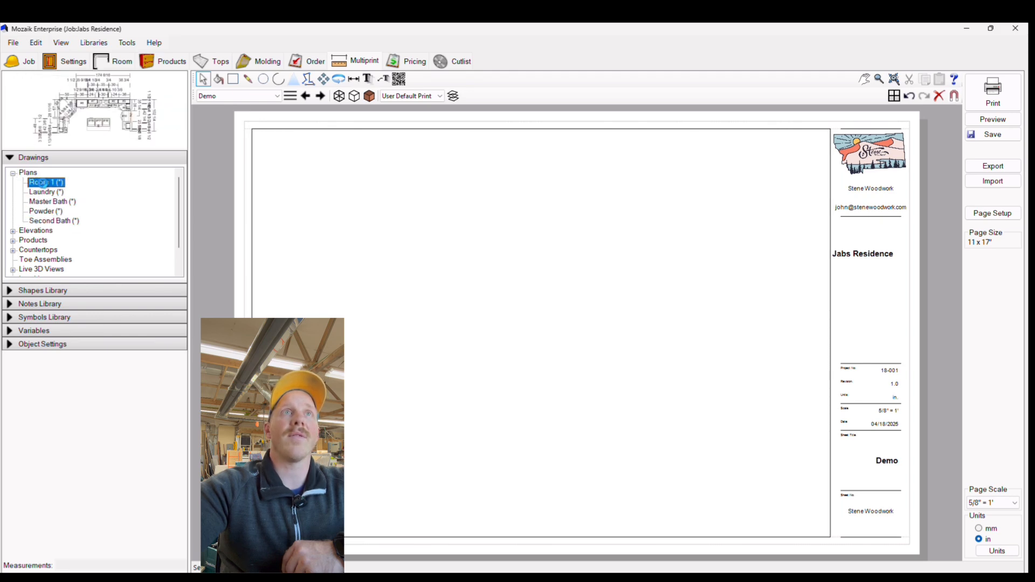
Switch to the Products view and look through the Room 1, Laundry and Master Bath floor plans
left_click(146, 61)
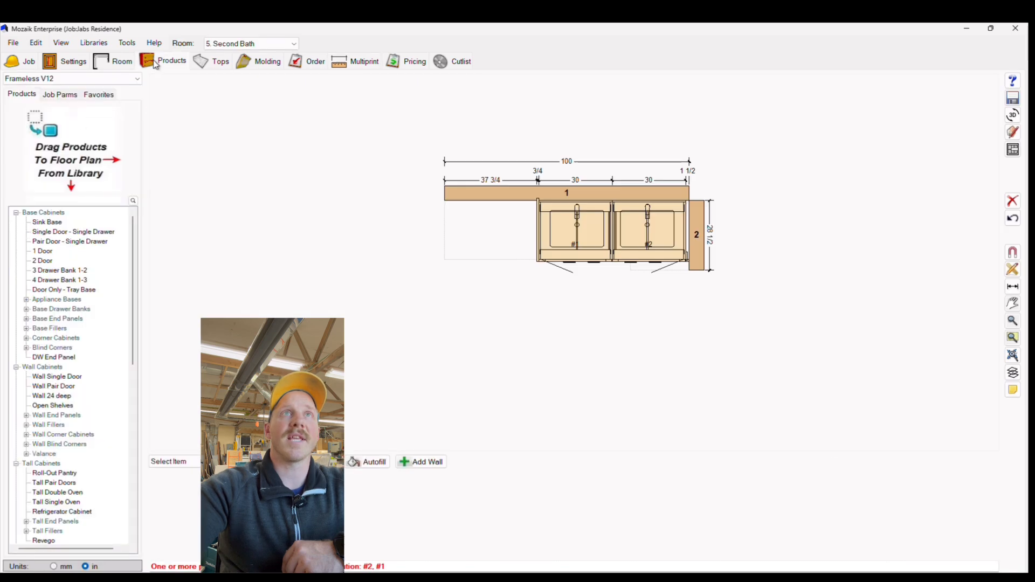
left_click(287, 46)
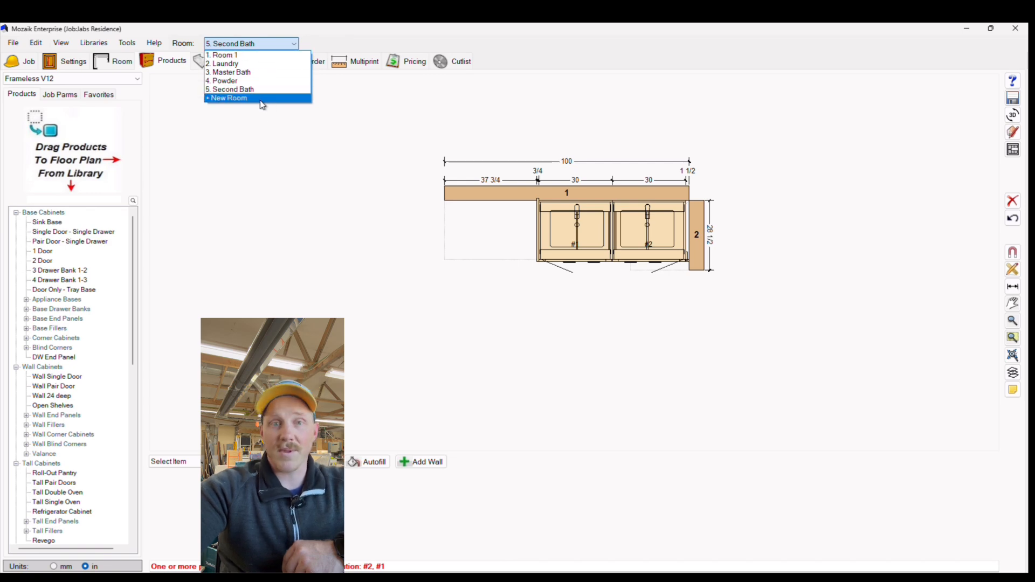
left_click(260, 54)
left_click(259, 47)
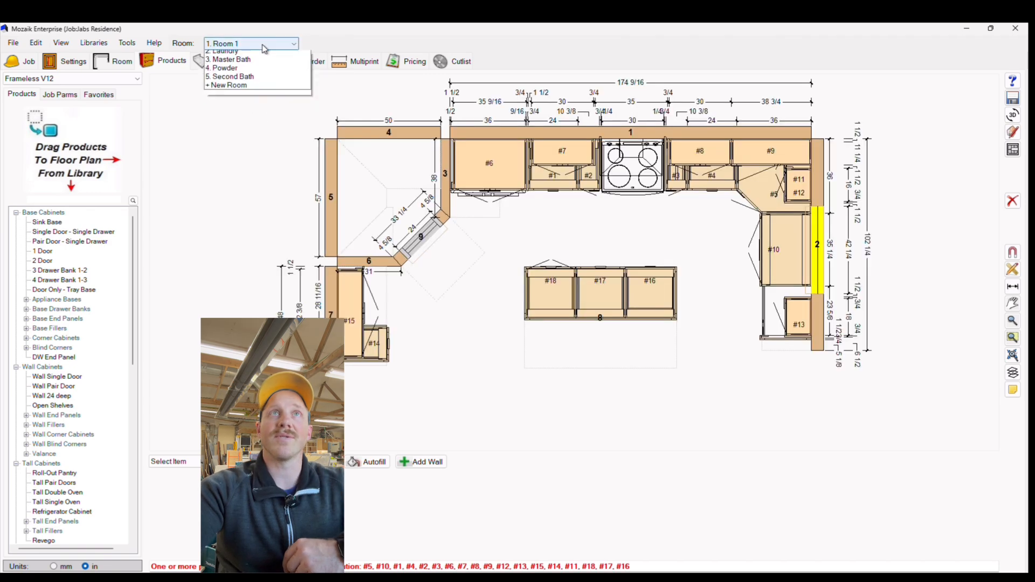
left_click(232, 63)
left_click(261, 46)
left_click(254, 73)
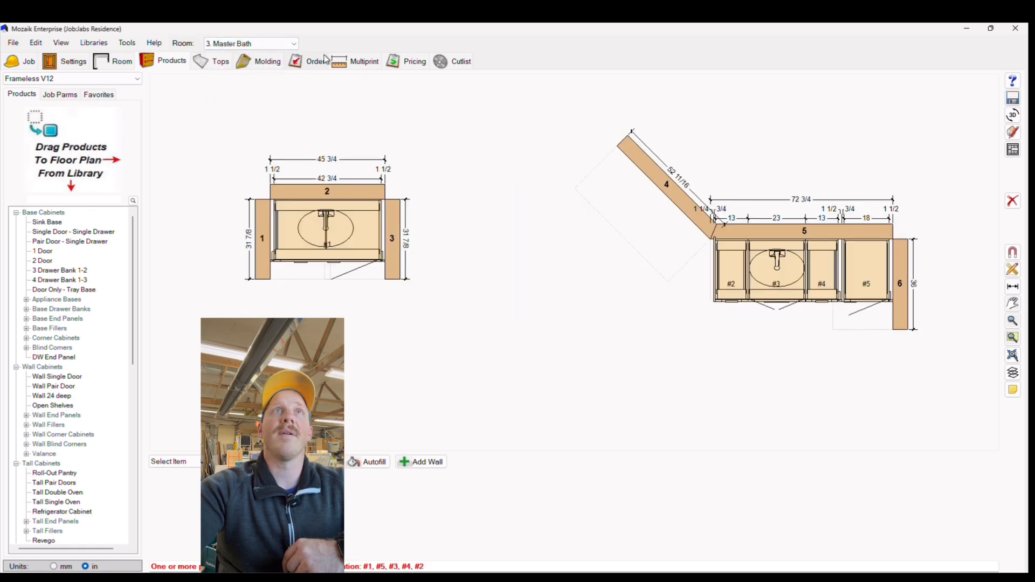
Return to the Multiprint view and expand the Plans group under Drawings
left_click(361, 63)
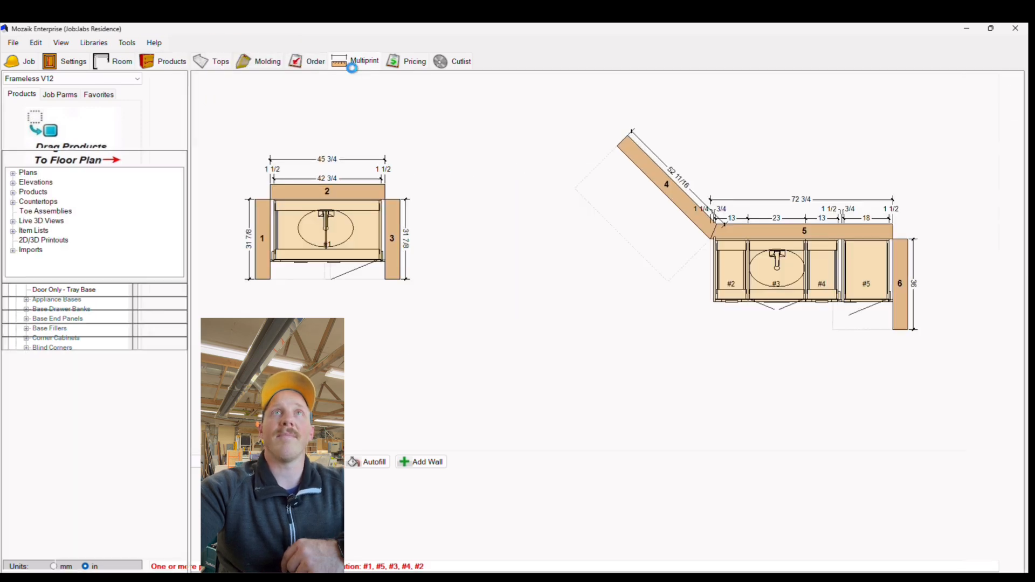
left_click(13, 173)
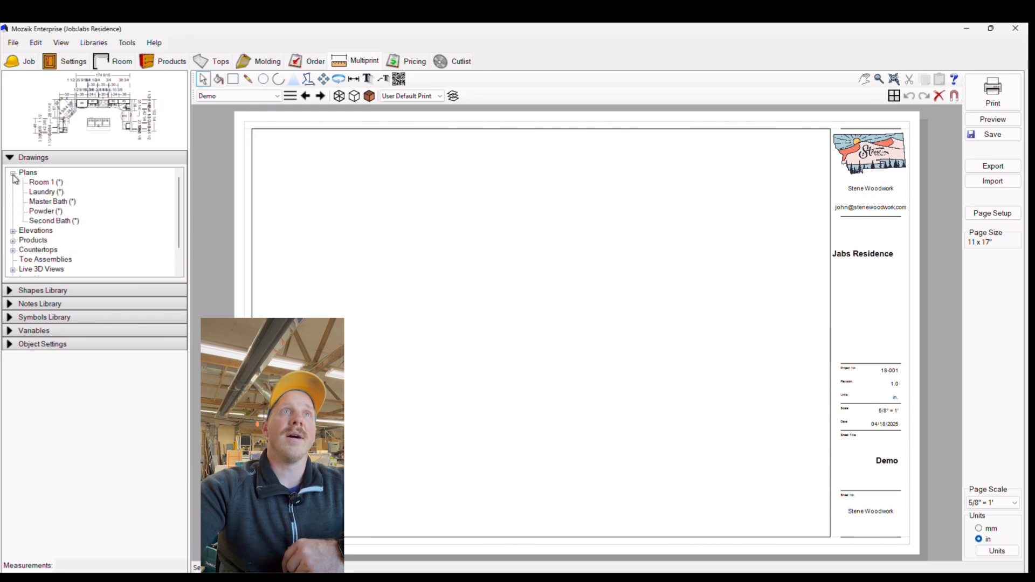
Place the Room 1 plan on the page and shift it up toward the upper border
left_click(45, 183)
mouse_move(45, 185)
left_mouse_down()
mouse_move(540, 347)
mouse_move(535, 308)
left_mouse_up()
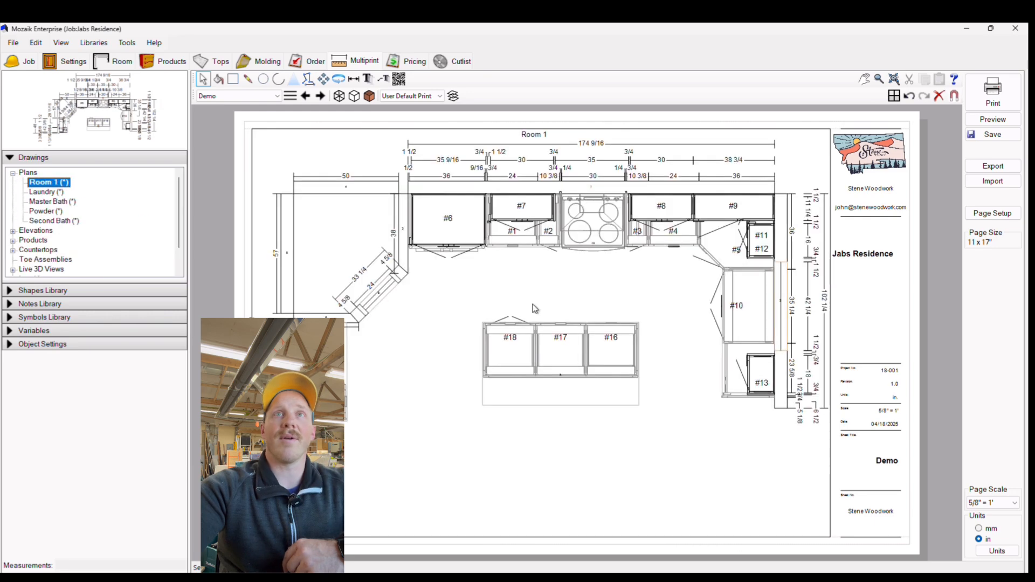
left_click(647, 238)
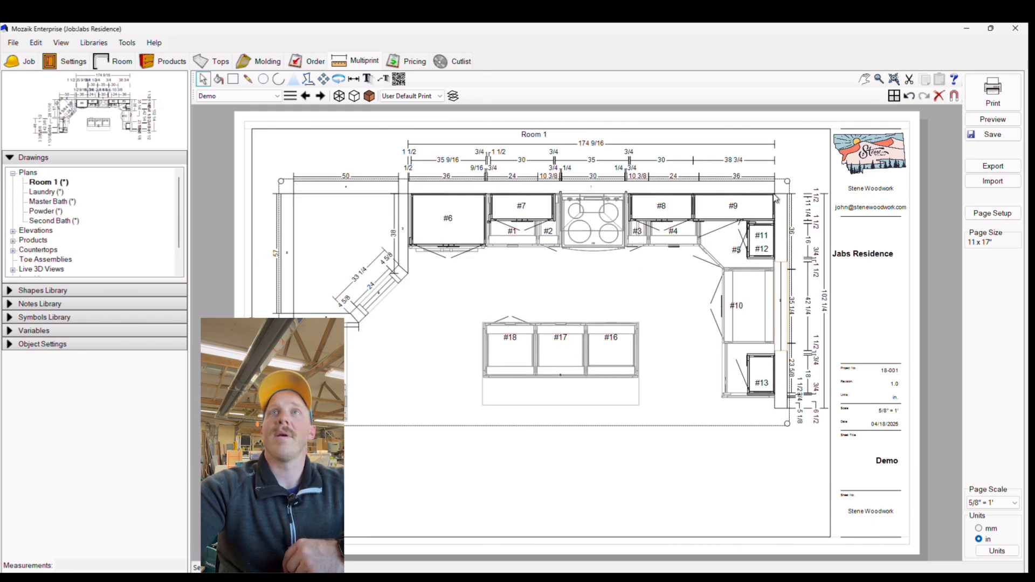
mouse_move(788, 186)
left_mouse_down()
mouse_move(764, 181)
mouse_move(789, 176)
left_mouse_up()
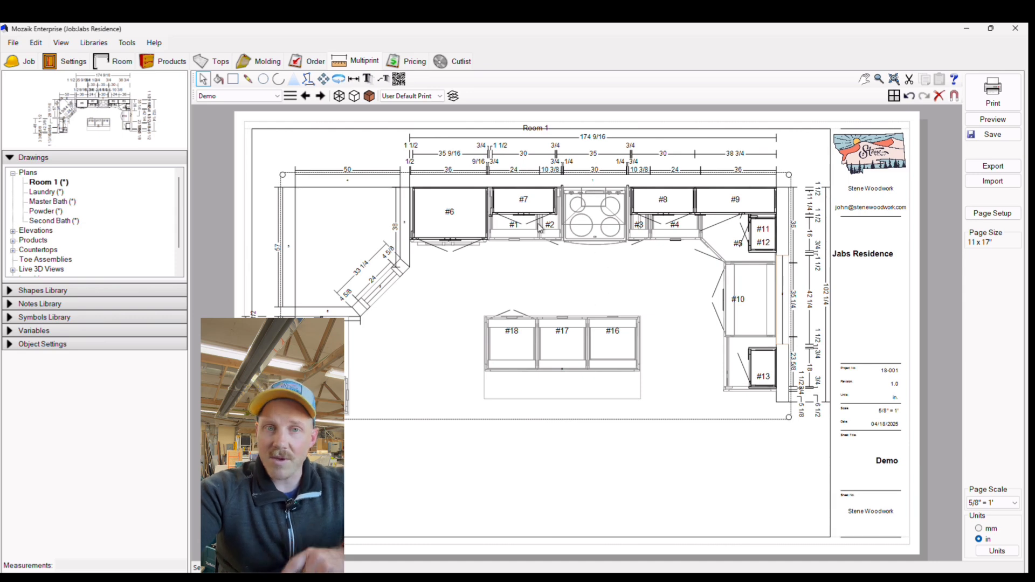
Set the page scale to 1/2" = 1' and move the rescaled Room 1 plan back inside the page border
left_click(1011, 505)
left_click(1006, 528)
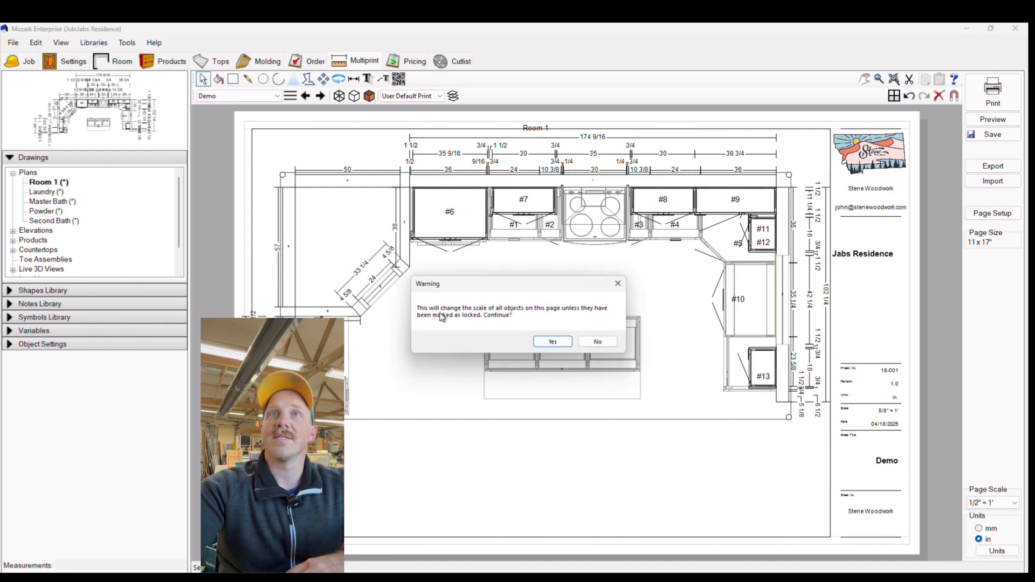
left_click(552, 343)
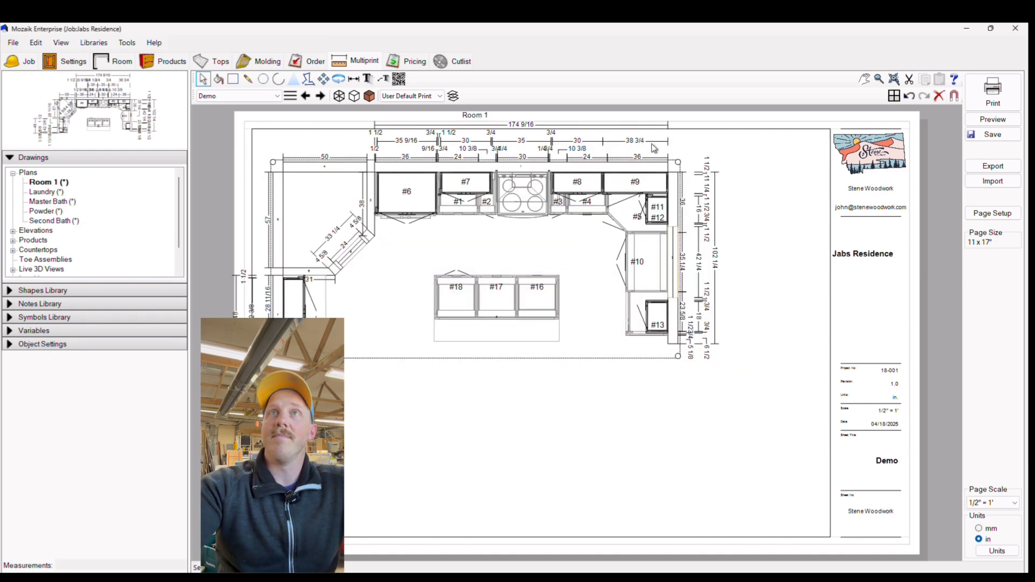
mouse_move(680, 166)
left_mouse_down()
mouse_move(728, 209)
mouse_move(734, 241)
left_mouse_up()
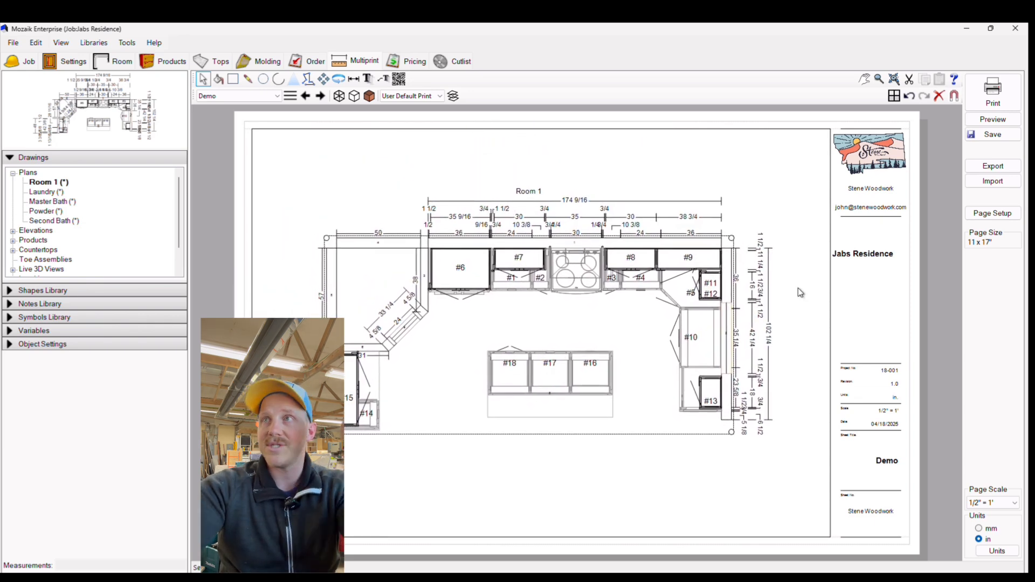
Review the page settings and the list of available title blocks, keeping Modern 11x17
left_click(998, 213)
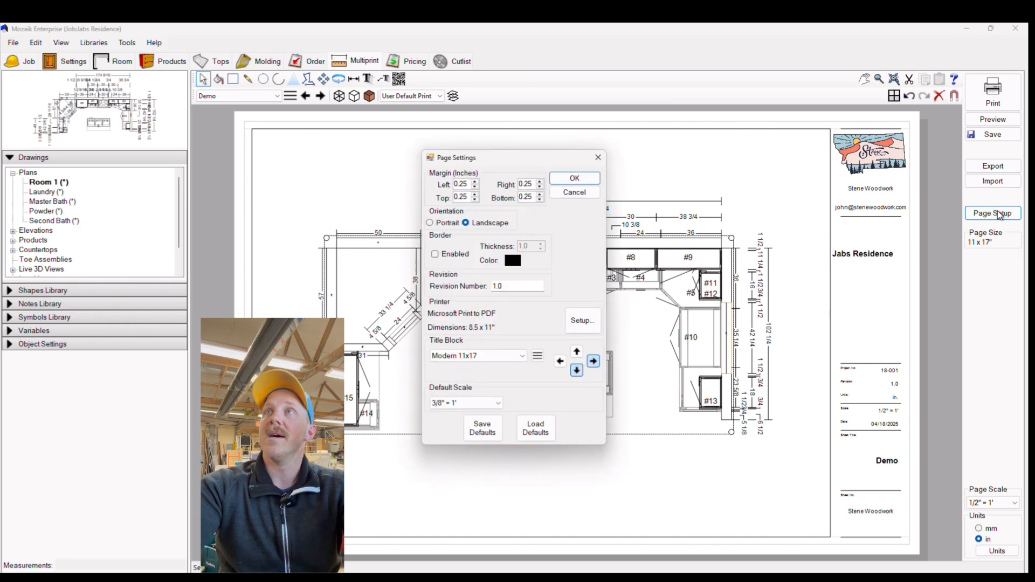
left_click(477, 356)
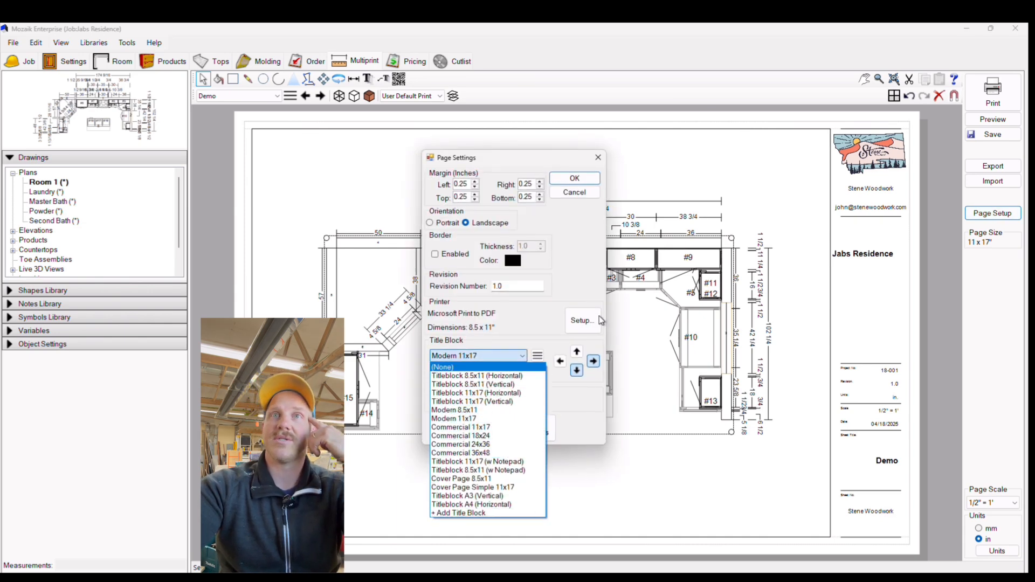
left_click(544, 322)
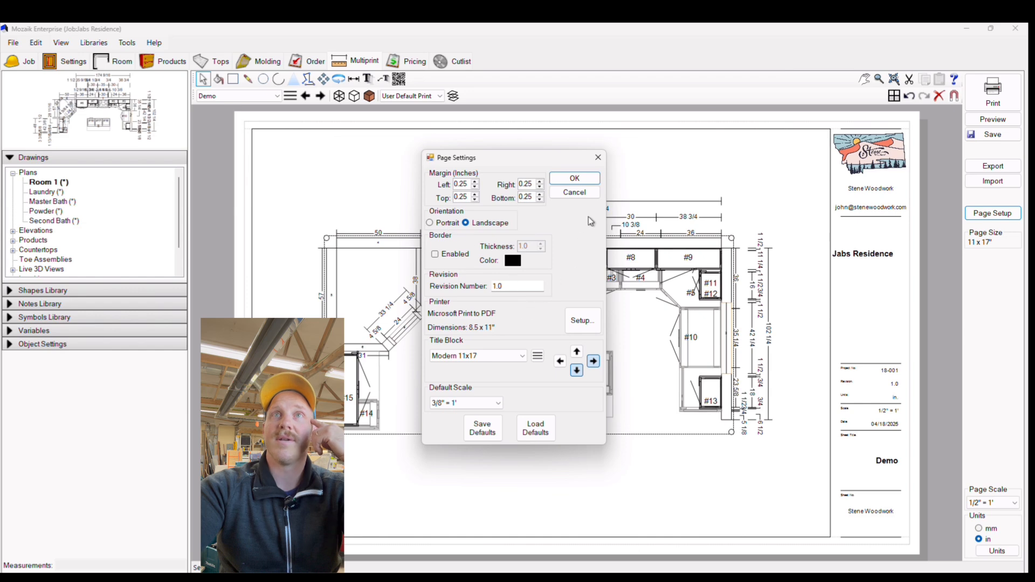
left_click(589, 180)
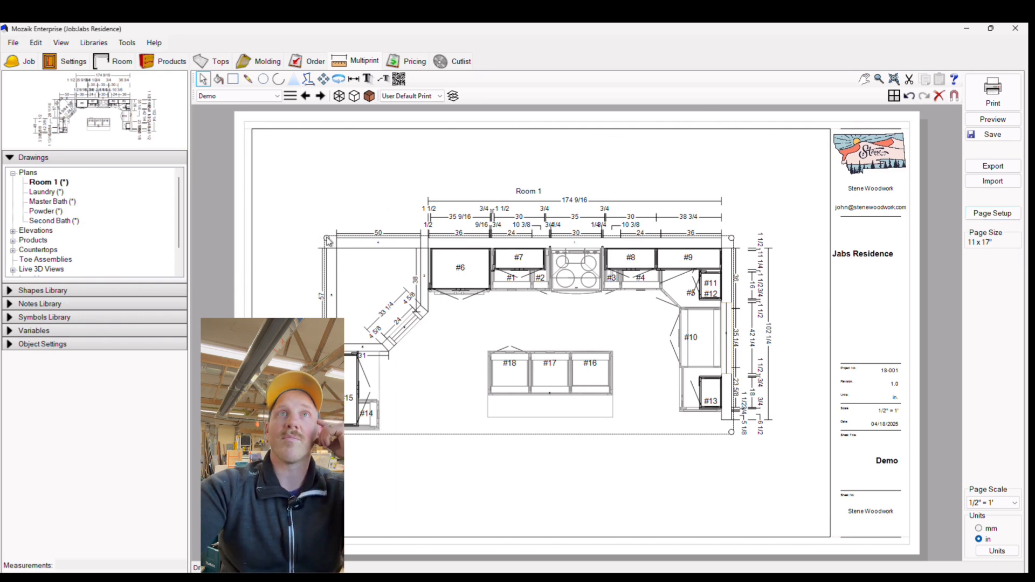
Delete the Room 1 plan and place the Second Bath plan in the lower-right area of the page
left_click_drag(328, 241, 309, 183)
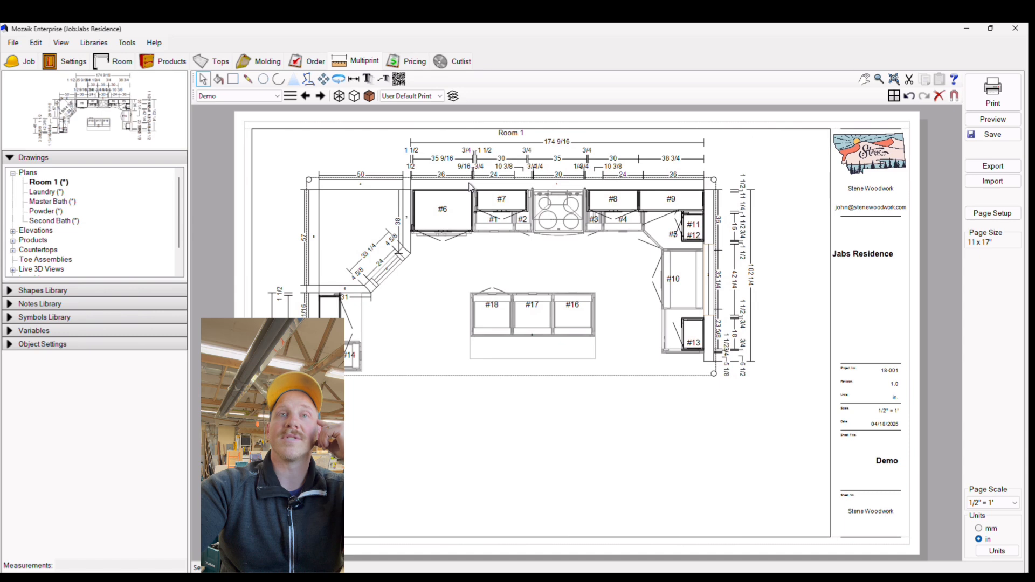
key("Delete")
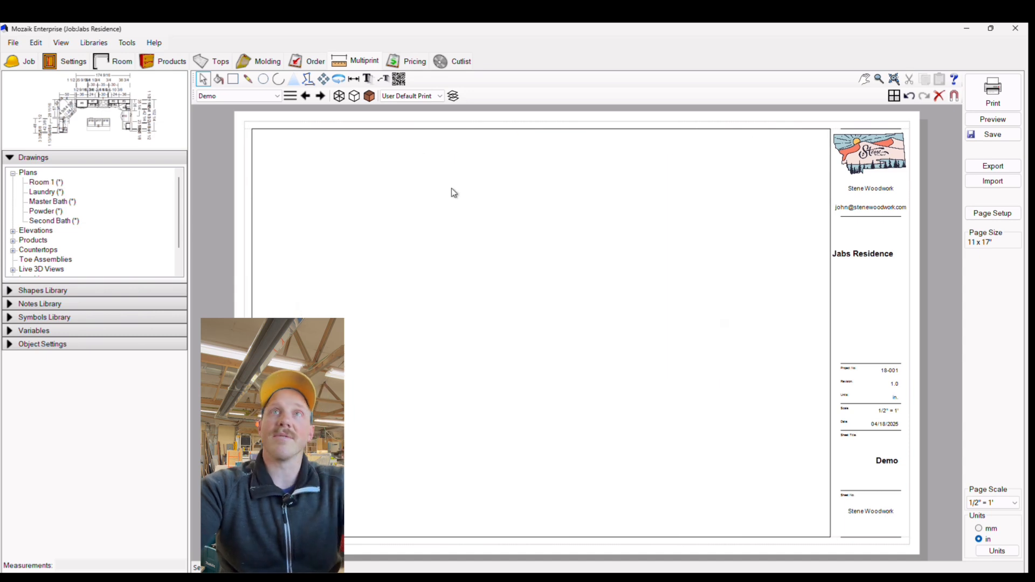
left_click(39, 221)
left_click_drag(42, 226, 733, 202)
left_click_drag(645, 174, 606, 441)
Set the page scale to 5/8" = 1' and move the Second Bath plan back into the sheet's lower-right corner
left_click(992, 502)
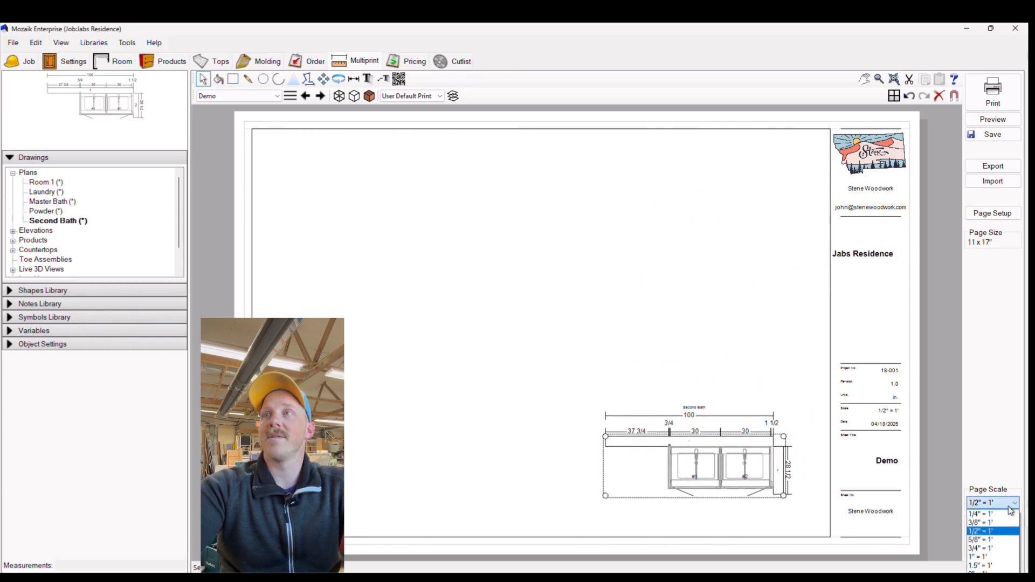
left_click(987, 537)
left_click(553, 343)
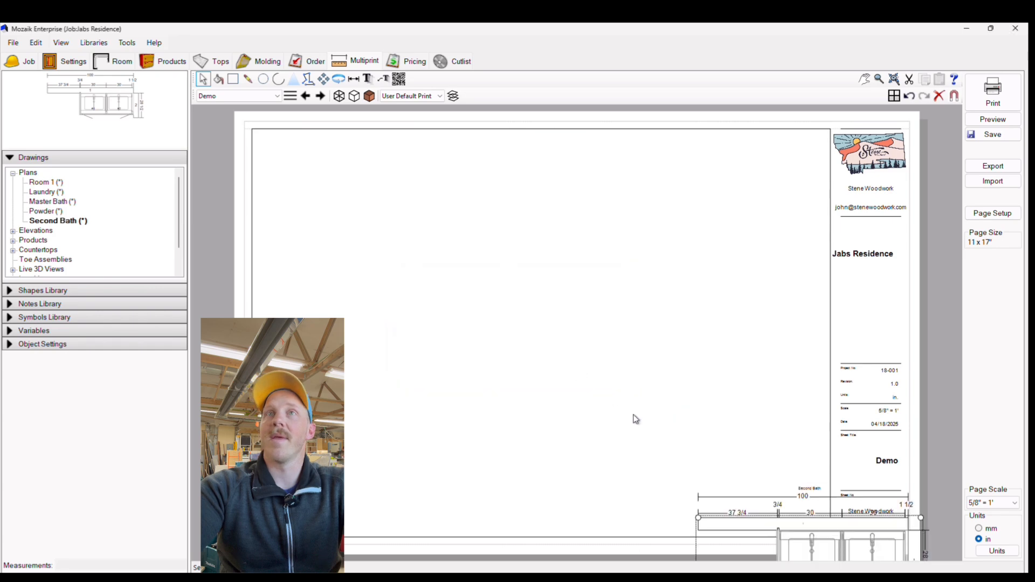
left_click_drag(699, 519, 590, 445)
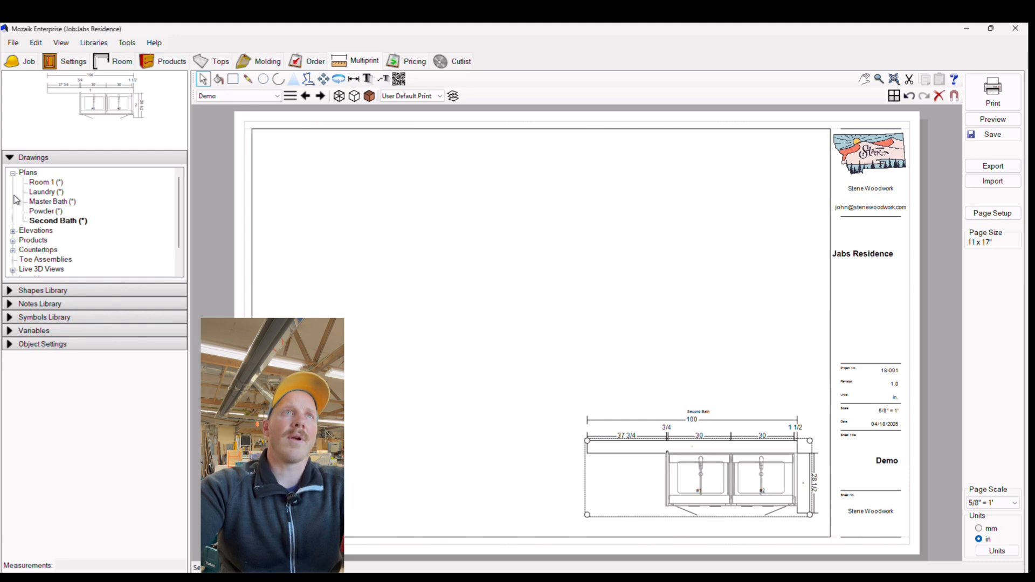
Collapse the Plans group, then expand Elevations and its Second Bath Wall #1 entry
left_click(13, 173)
left_click(12, 183)
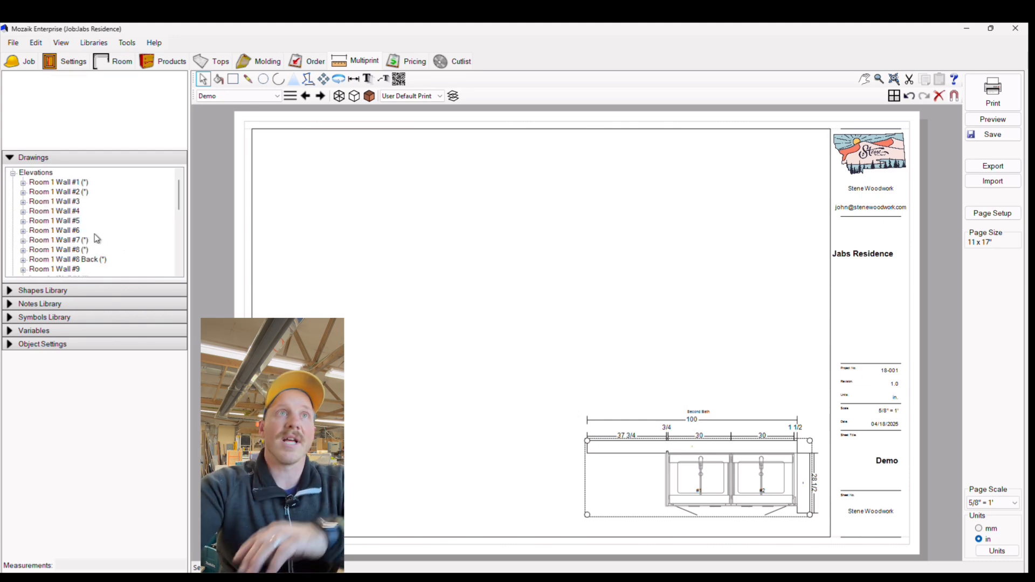
scroll(97, 232, "down", 7)
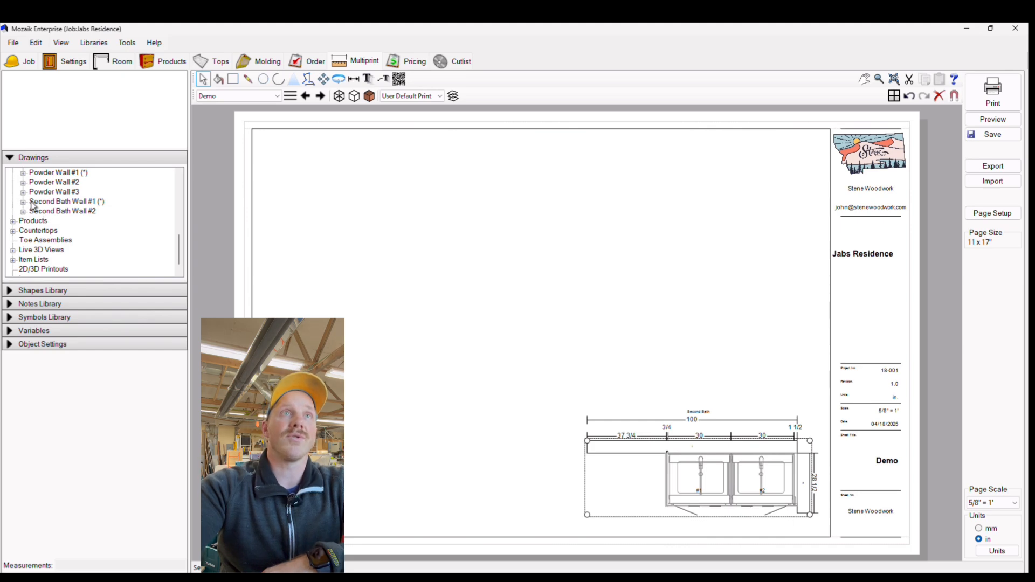
left_click(56, 204)
left_click(24, 203)
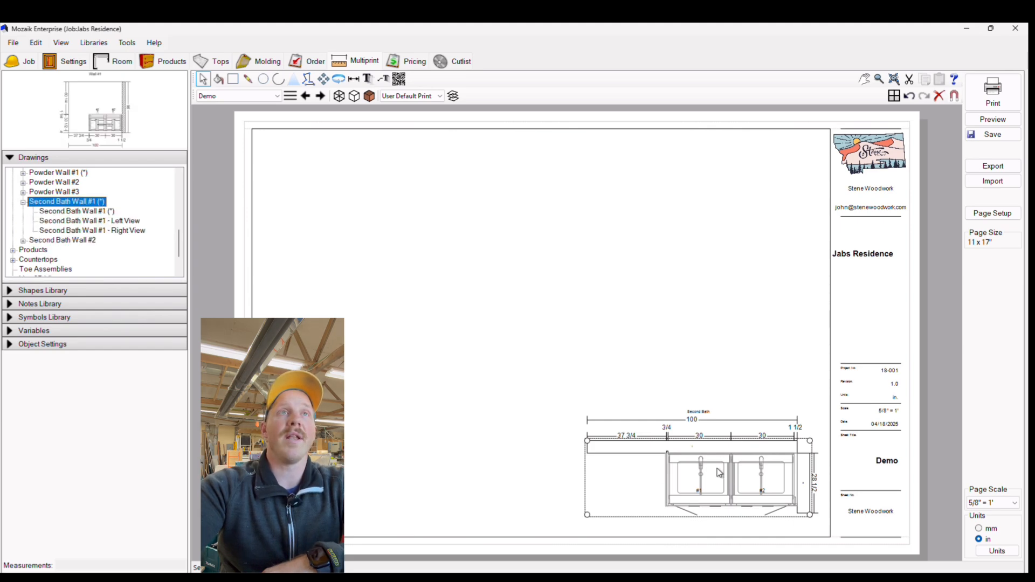
Examine the wall numbers on the Second Bath plan and preview the Wall #1 front, left and right views
scroll(692, 447, "up", 5)
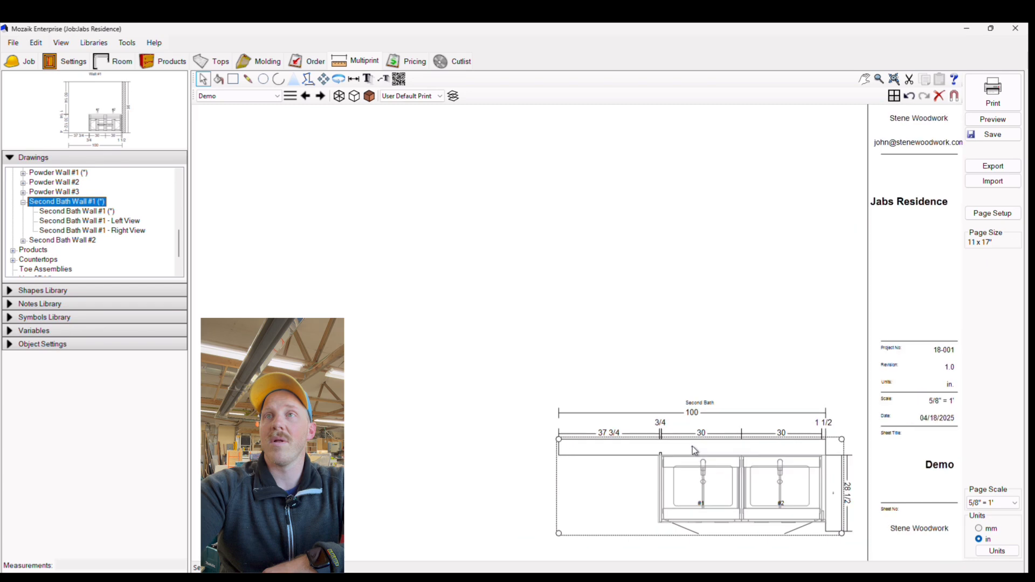
scroll(658, 440, "down", 6)
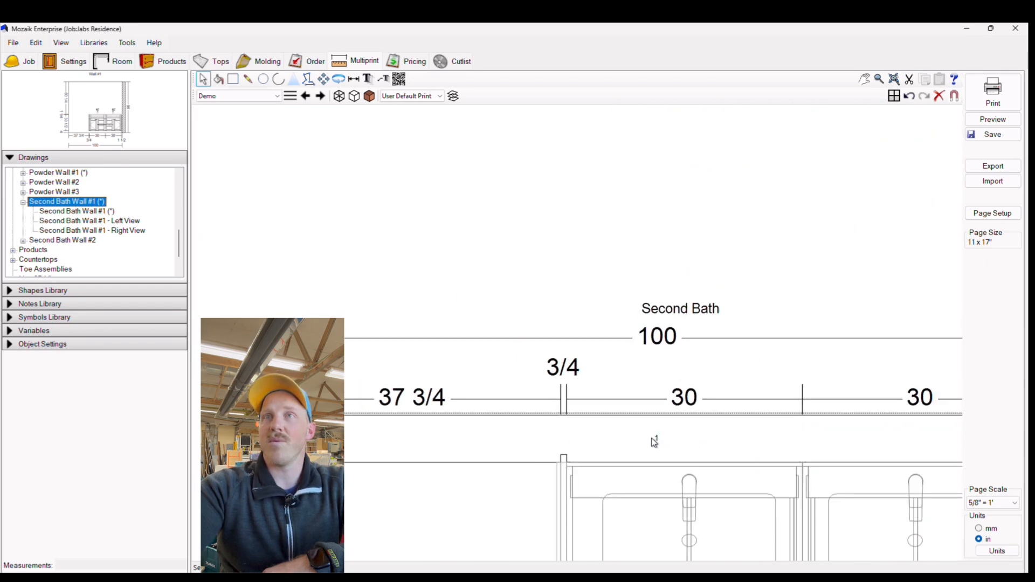
left_click(910, 537)
scroll(814, 474, "up", 6)
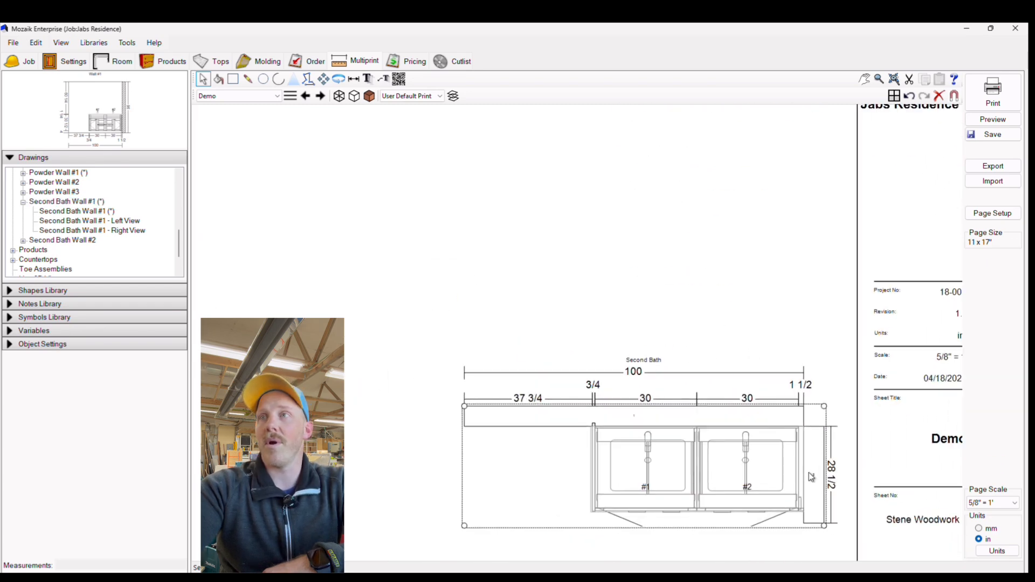
scroll(828, 487, "down", 6)
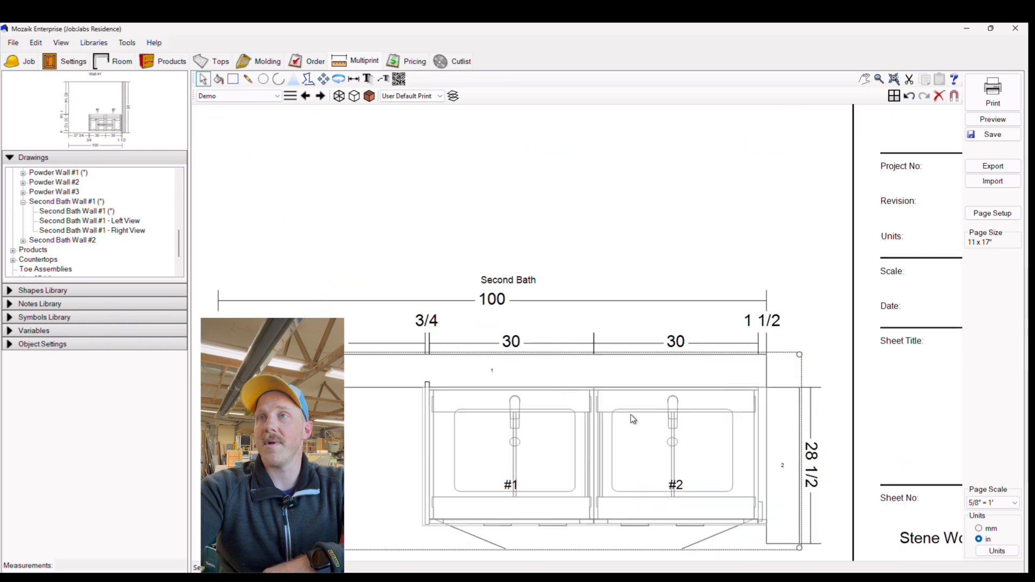
left_click(68, 212)
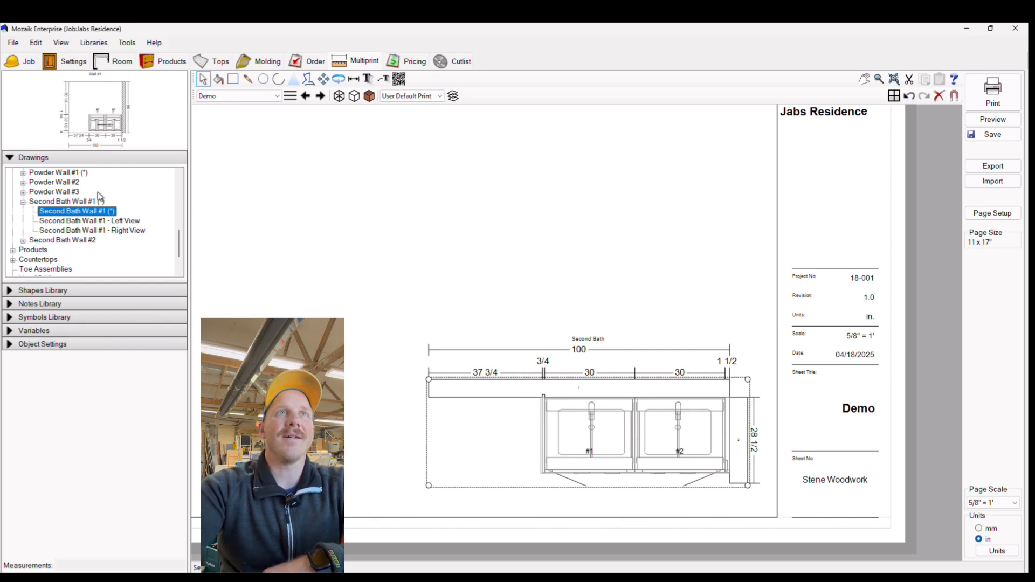
left_click(71, 221)
left_click(72, 231)
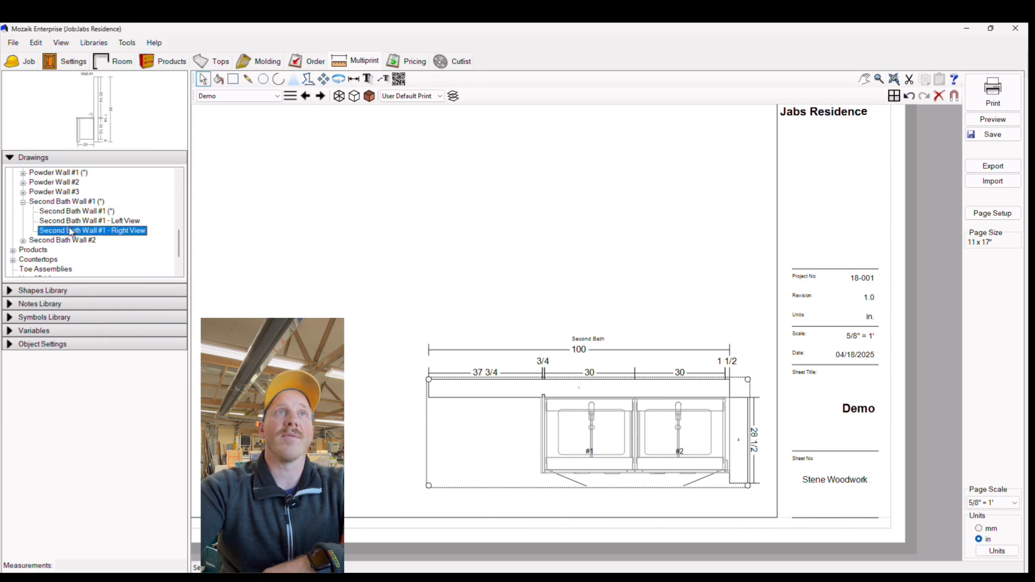
Place the Second Bath Wall #1 elevation on the page and align it directly above the Second Bath plan
left_click(70, 211)
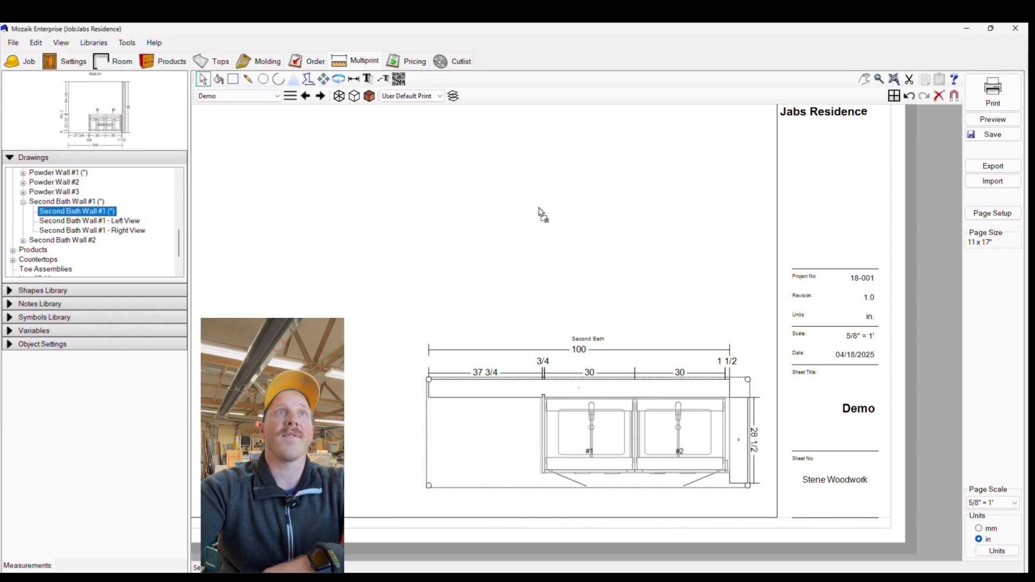
scroll(593, 209, "down", 9)
scroll(593, 209, "up", 4)
middle_click_drag(596, 209, 593, 302)
left_click(630, 359)
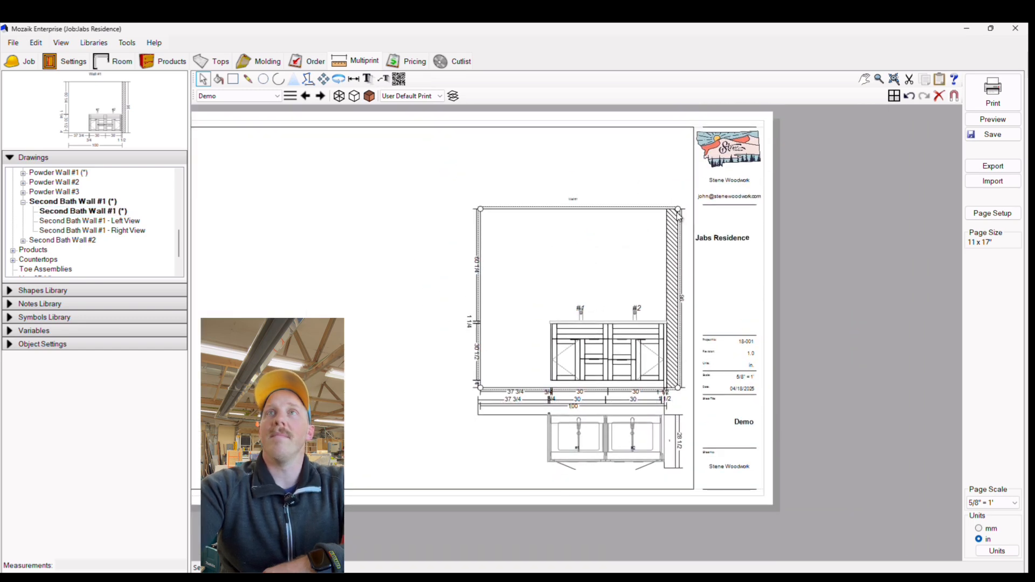
left_click_drag(678, 212, 676, 166)
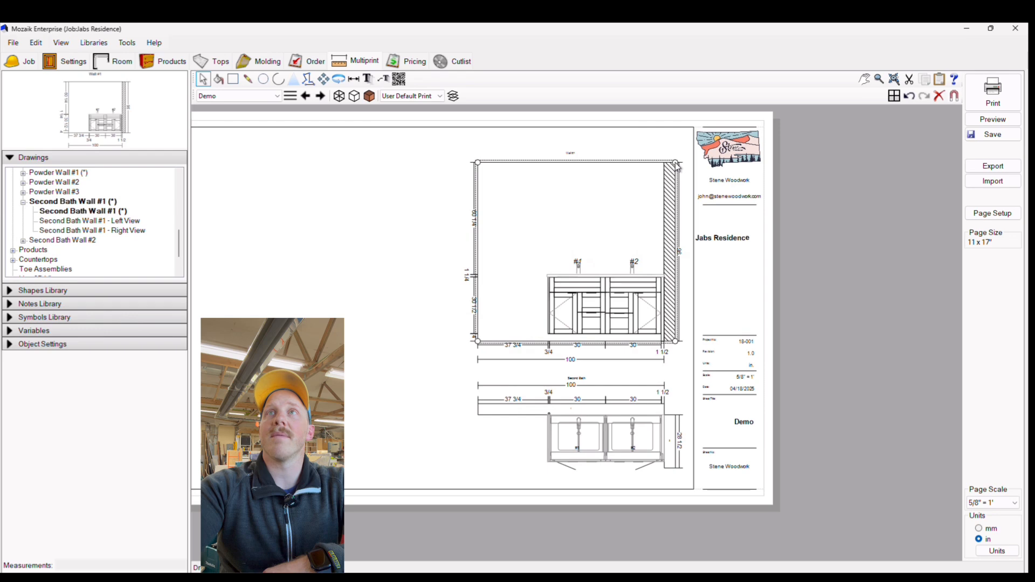
left_click(417, 249)
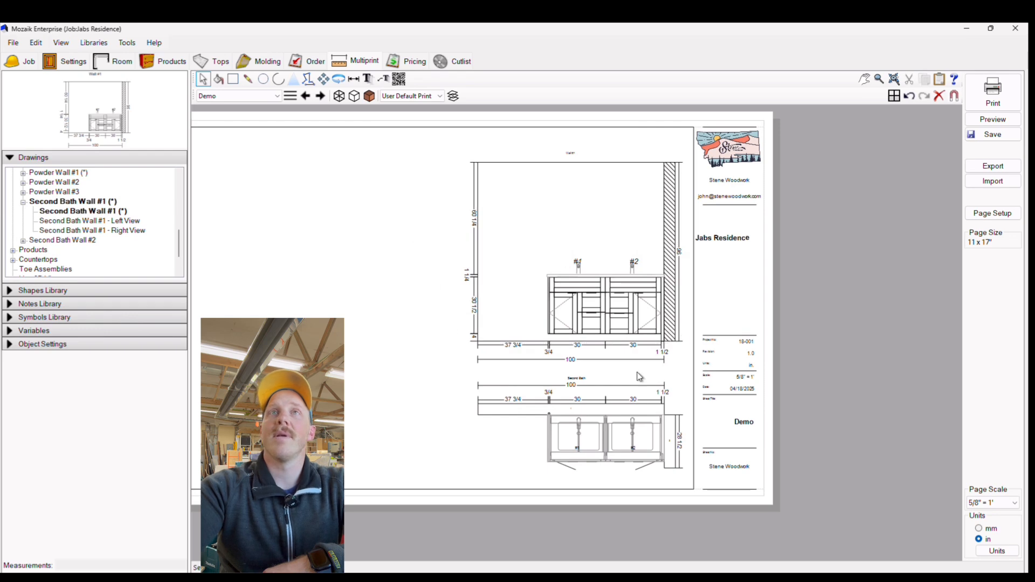
Move the Second Bath plan up so it overlaps the top of the Wall #1 elevation
left_click(604, 418)
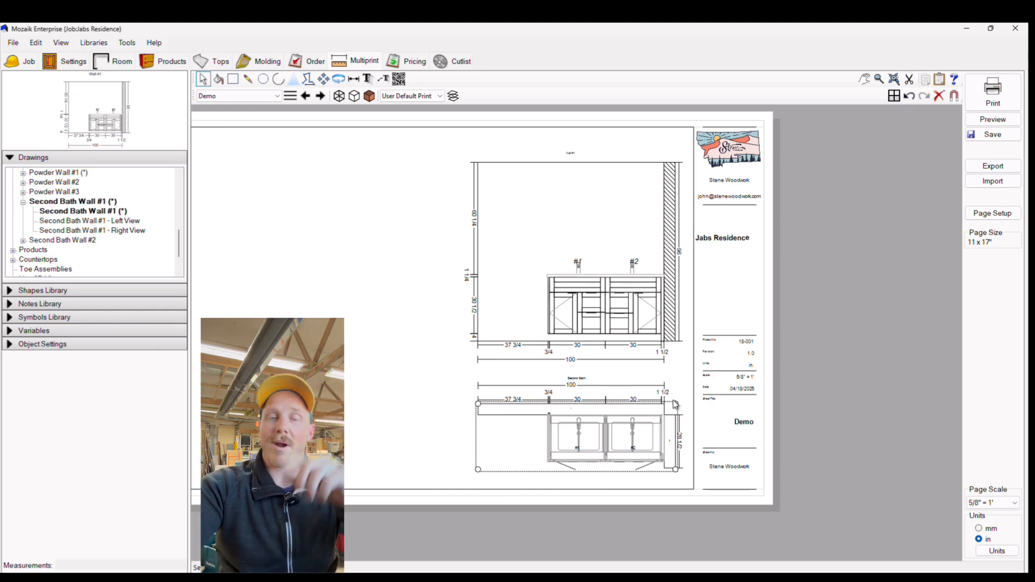
mouse_move(381, 305)
middle_mouse_down()
mouse_move(464, 328)
mouse_move(470, 342)
middle_mouse_up()
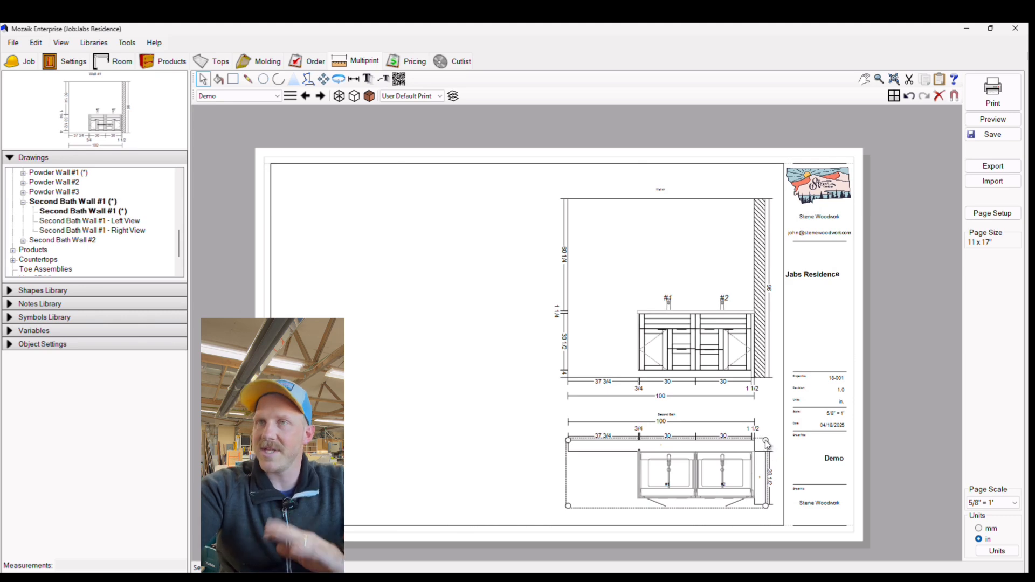
mouse_move(766, 443)
left_mouse_down()
mouse_move(756, 205)
mouse_move(483, 196)
mouse_move(640, 160)
mouse_move(761, 206)
left_mouse_up()
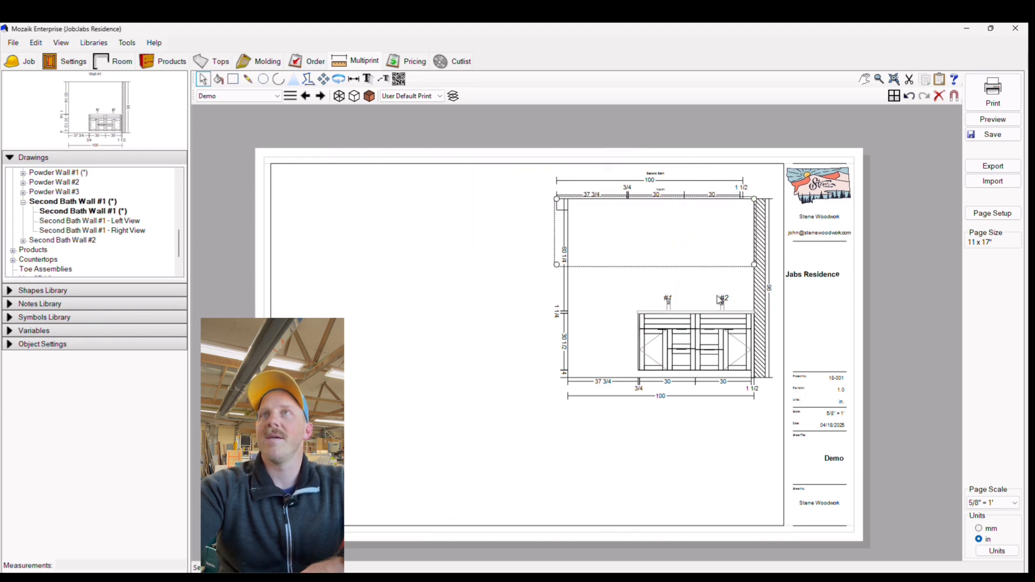
Shift the overlapping elevation and plan slightly down, and alternate the selection between the two drawings
left_click(759, 211)
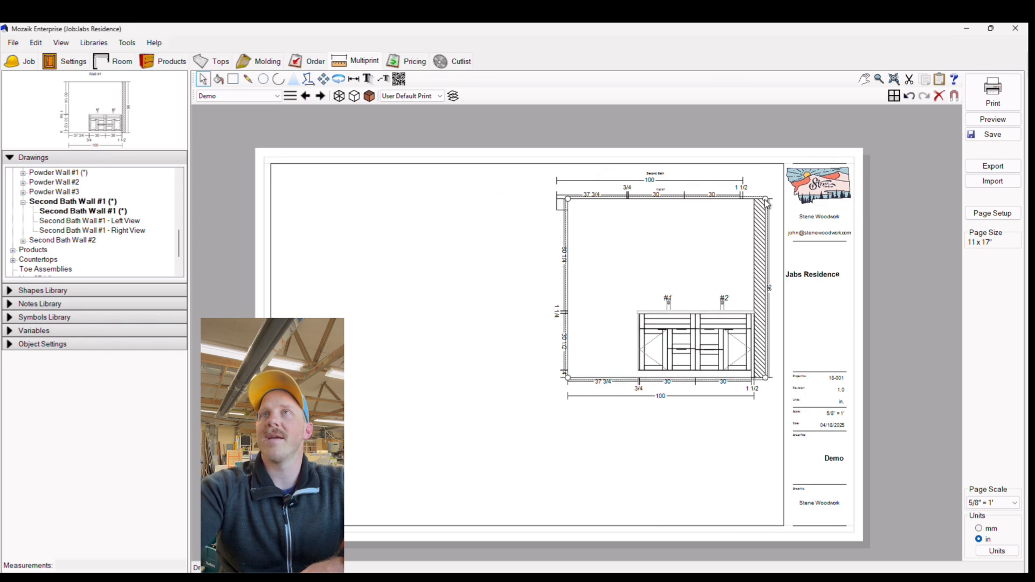
mouse_move(767, 202)
left_mouse_down()
mouse_move(739, 218)
mouse_move(757, 191)
mouse_move(740, 226)
mouse_move(747, 209)
mouse_move(770, 204)
mouse_move(771, 214)
mouse_move(757, 215)
left_mouse_up()
left_click(736, 201)
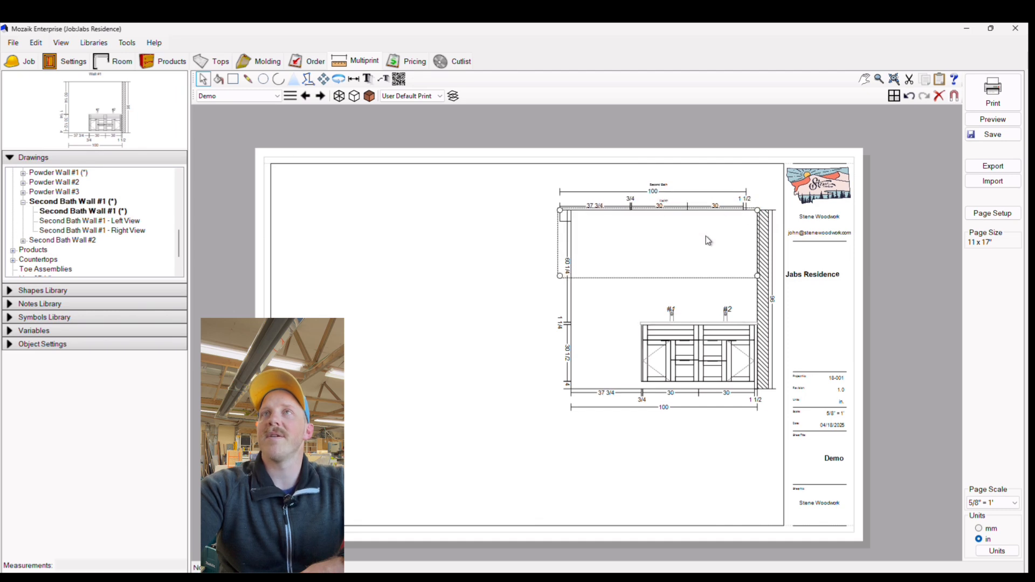
left_click(608, 329)
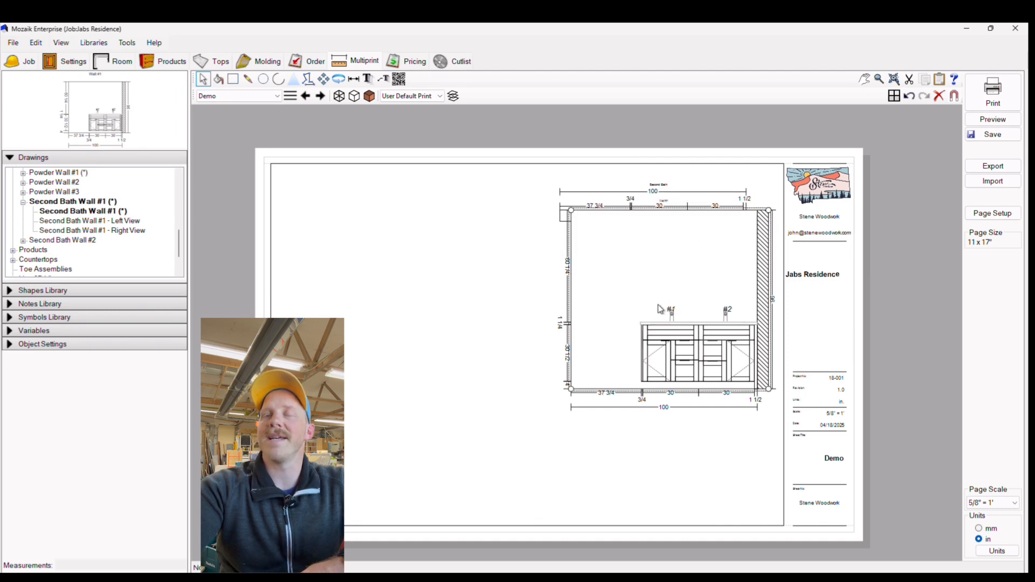
left_click(564, 217)
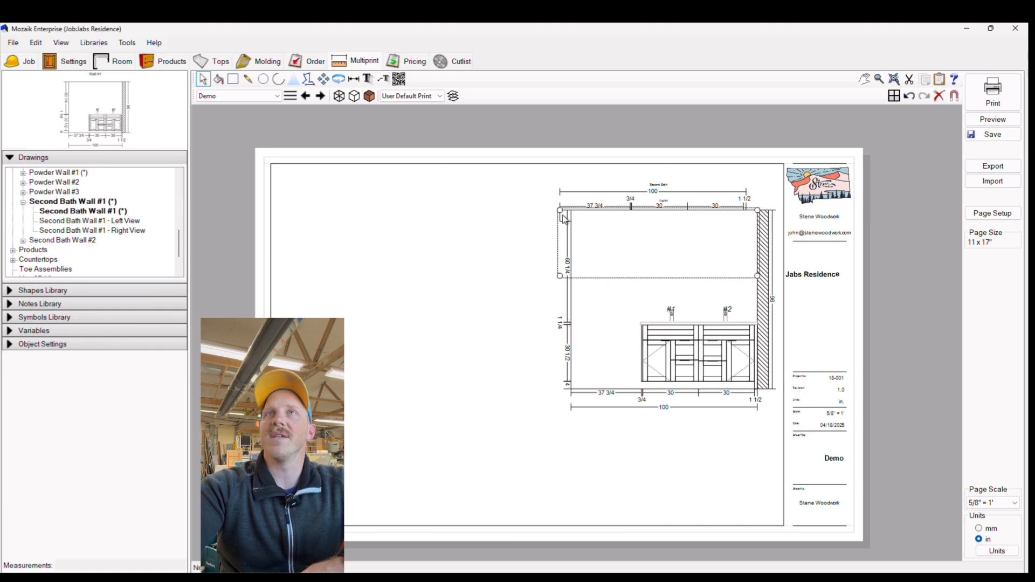
Send the Second Bath Wall #1 elevation to the back and bring the overlapping Second Bath plan to the front
right_click(699, 231)
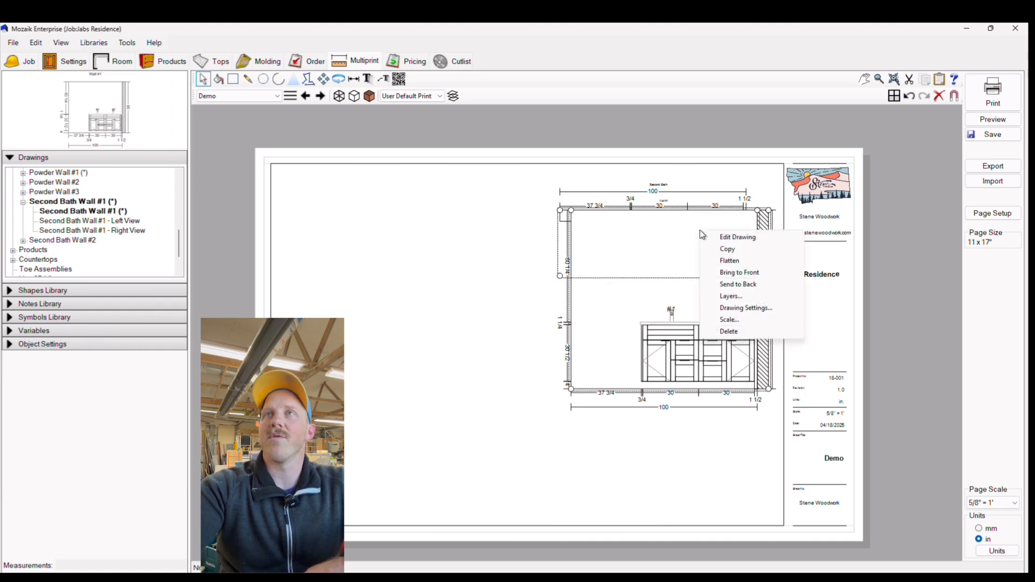
left_click(750, 285)
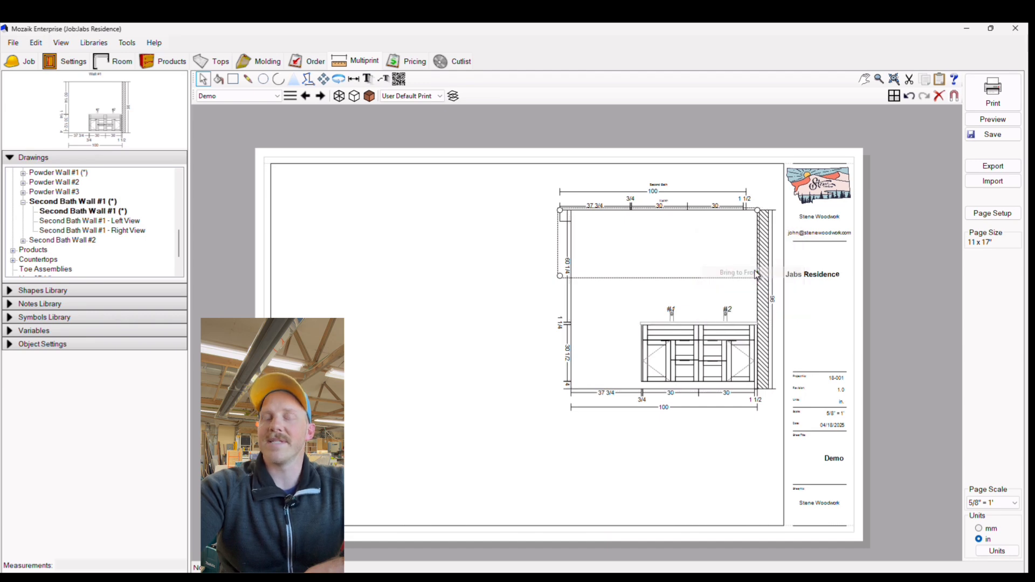
right_click(561, 220)
left_click(597, 272)
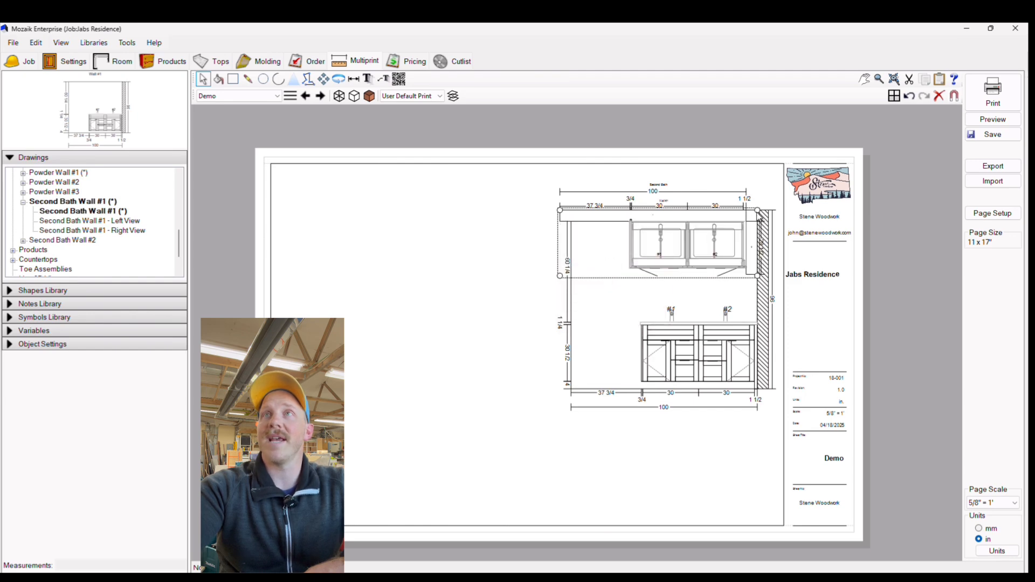
Move the Second Bath plan below the Wall #1 elevation and align the elevation above it, near the frame's upper edge
left_click_drag(757, 210, 763, 195)
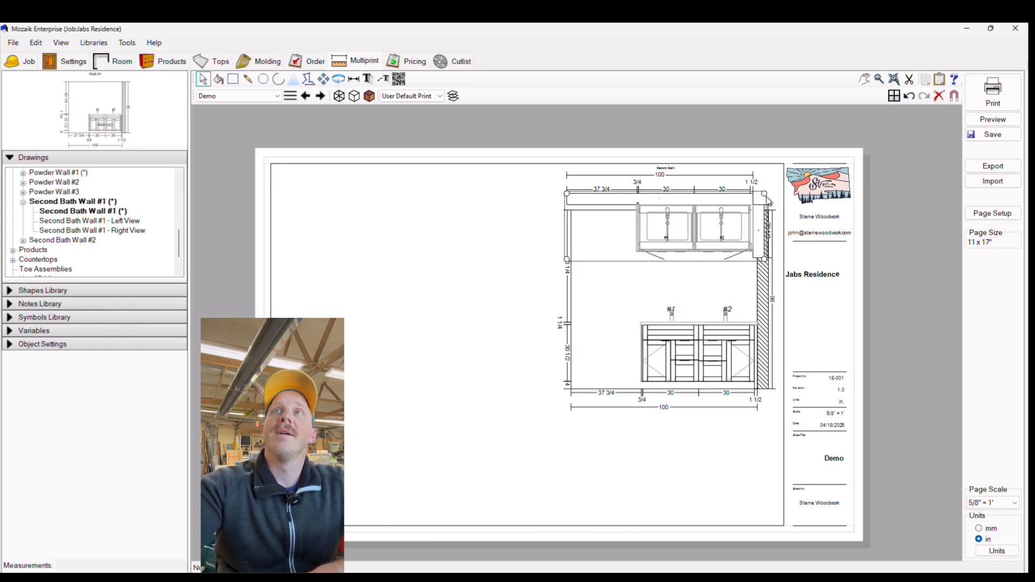
left_click_drag(764, 197, 767, 451)
left_click(755, 252)
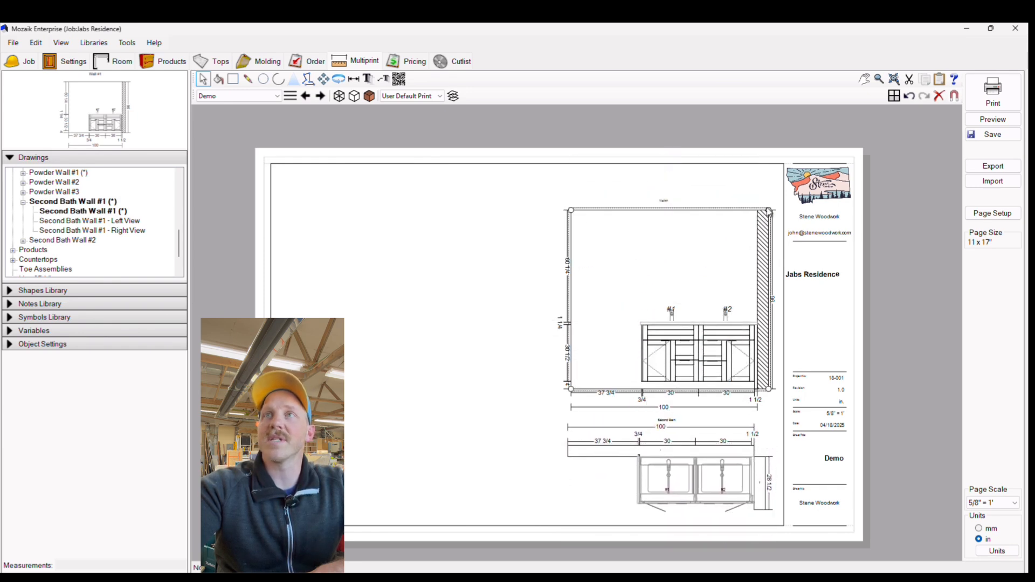
left_click_drag(770, 208, 774, 184)
double_click(774, 183)
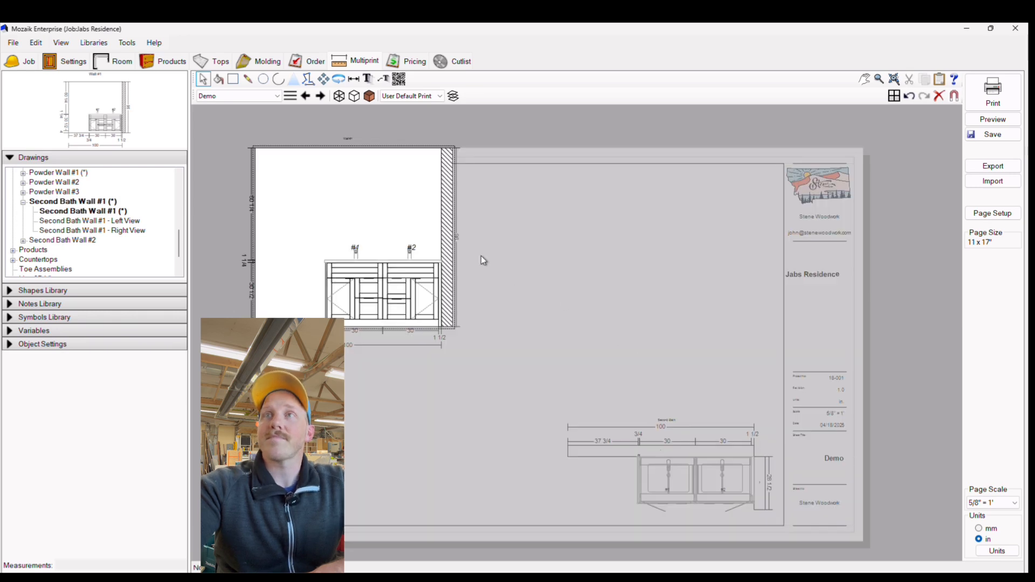
left_click(539, 233)
left_click(436, 186)
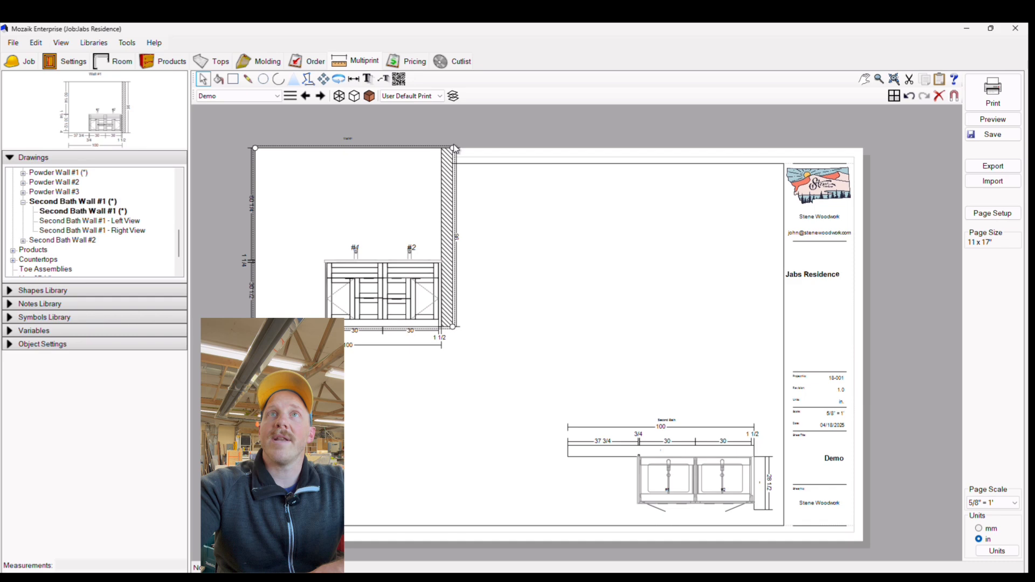
left_click_drag(454, 151, 766, 181)
Shift the Second Bath plan slightly up and to the left beneath the Wall #1 elevation, and deselect it
left_click(746, 485)
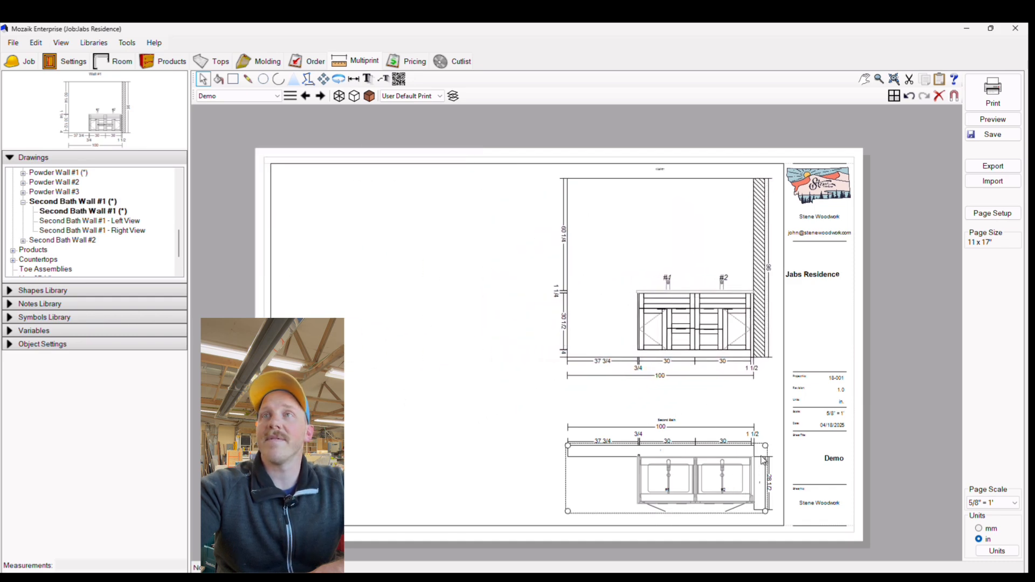
left_click_drag(764, 446, 760, 441)
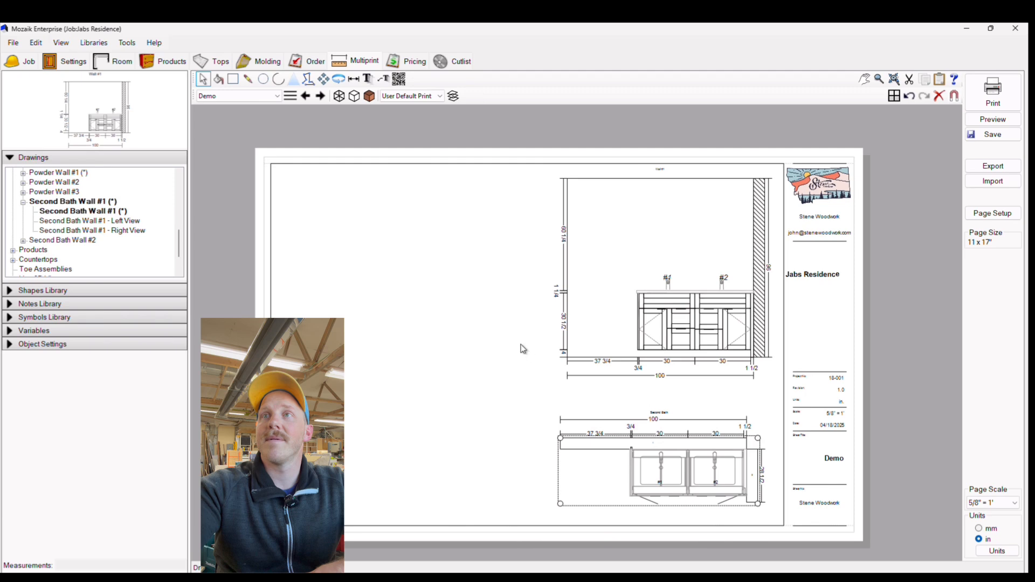
left_click(428, 310)
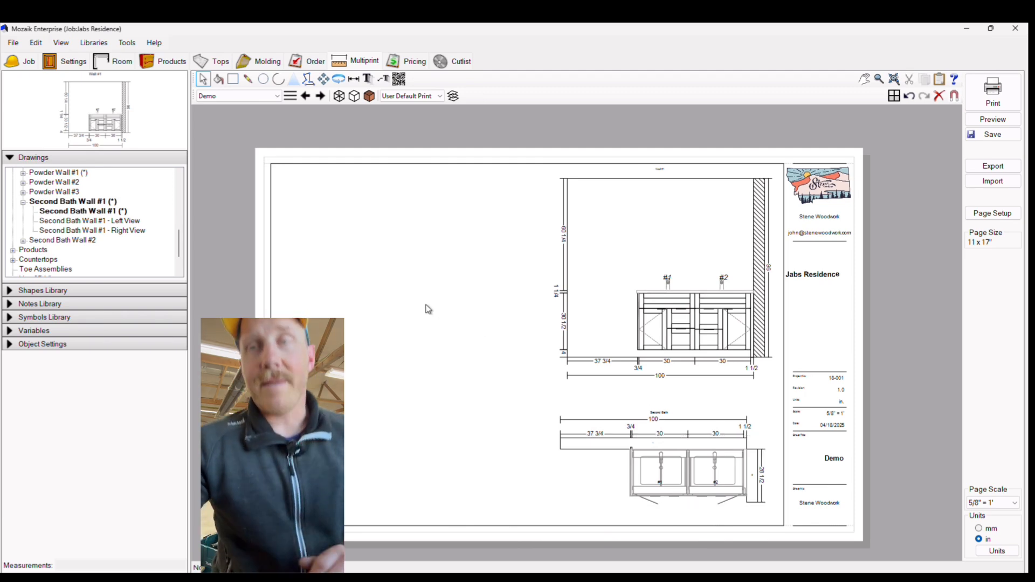
Preview the front, left and right views of Master Bath Wall #3 among the elevation drawings
left_click(22, 202)
scroll(23, 197, "up", 3)
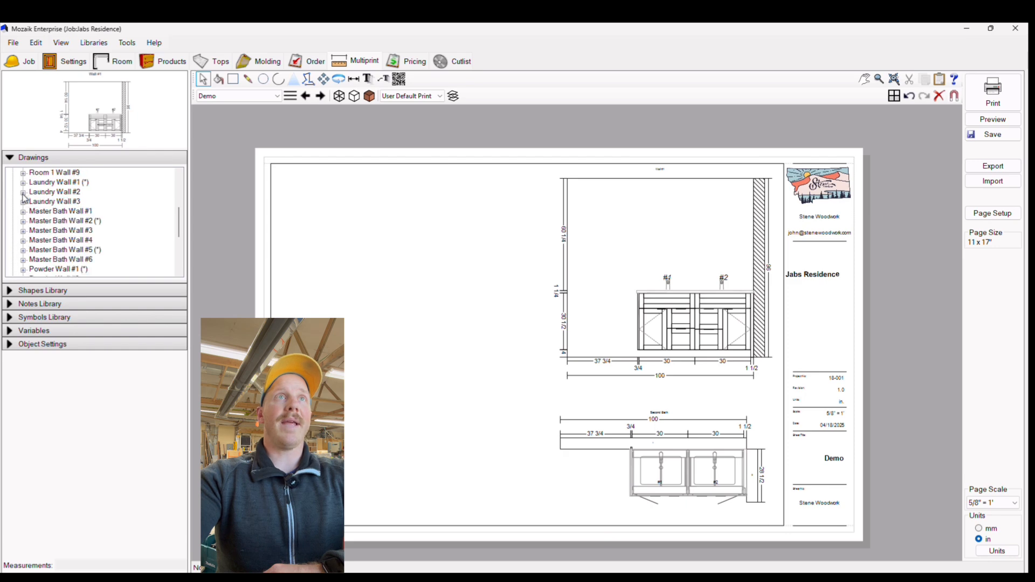
left_click(23, 231)
left_click(48, 241)
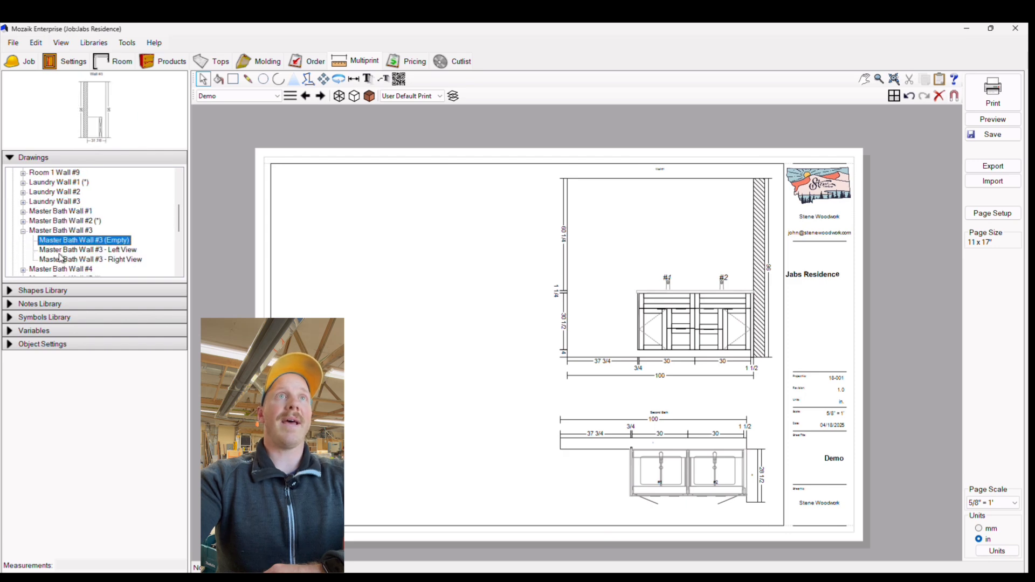
left_click(60, 251)
left_click(64, 260)
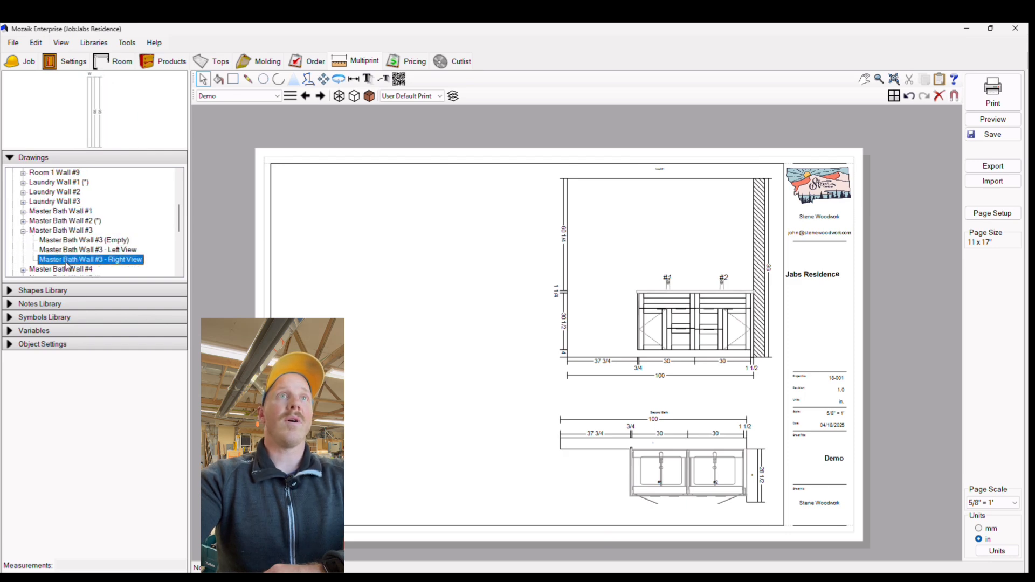
left_click(23, 230)
scroll(120, 247, "down", 3)
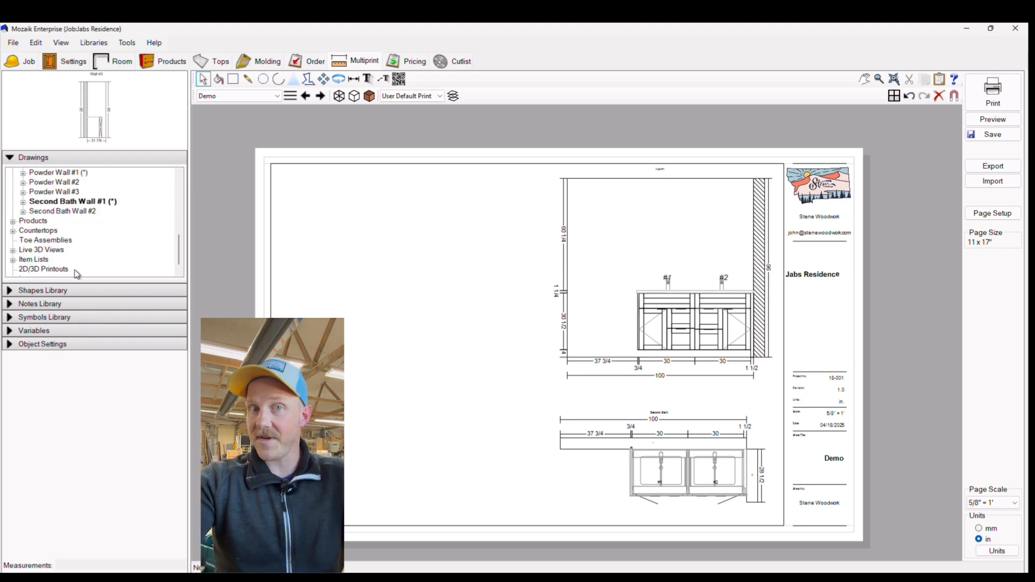
Browse the product drawings and preview the Room 1 Cabinet 1 front face, assembly, interior, right, left and back views
scroll(22, 205, "up", 3)
left_click(12, 173)
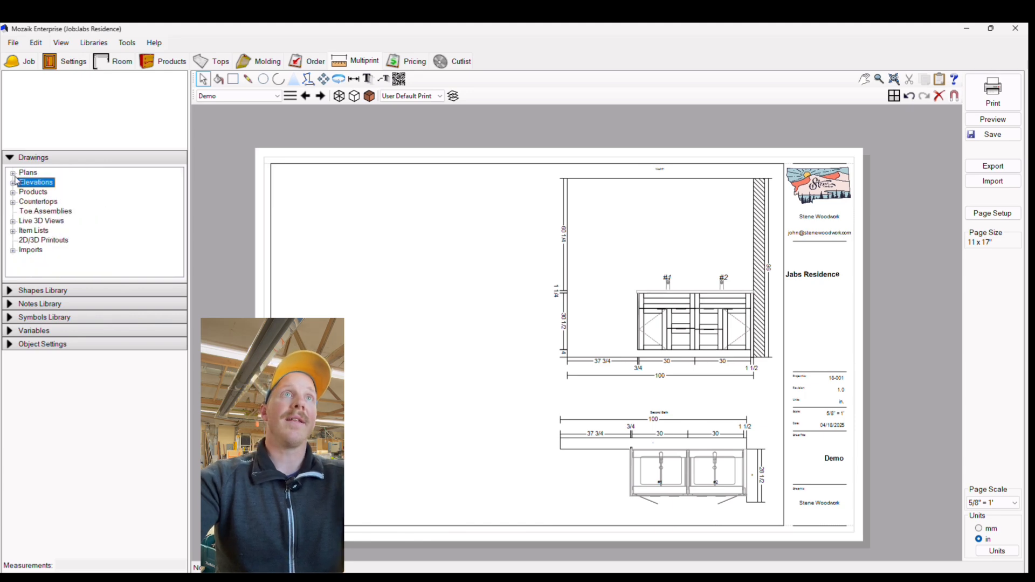
left_click(13, 183)
left_click(13, 182)
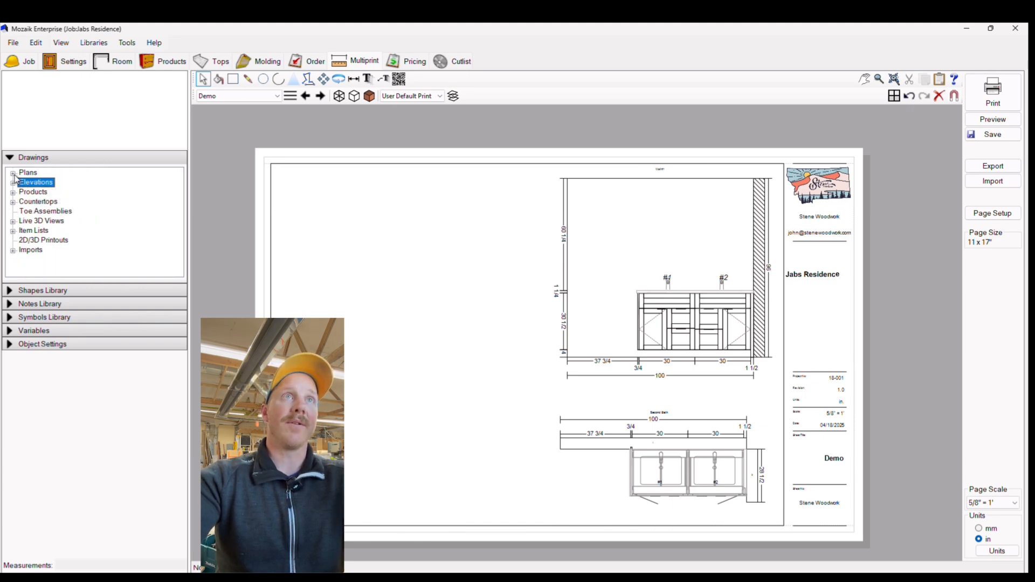
left_click(14, 192)
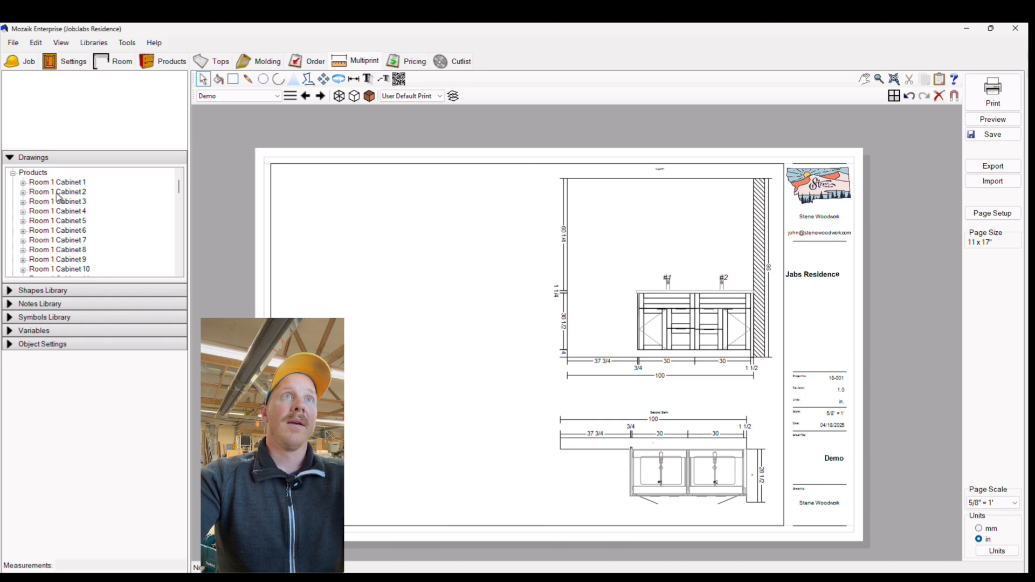
left_click(67, 183)
left_click(23, 184)
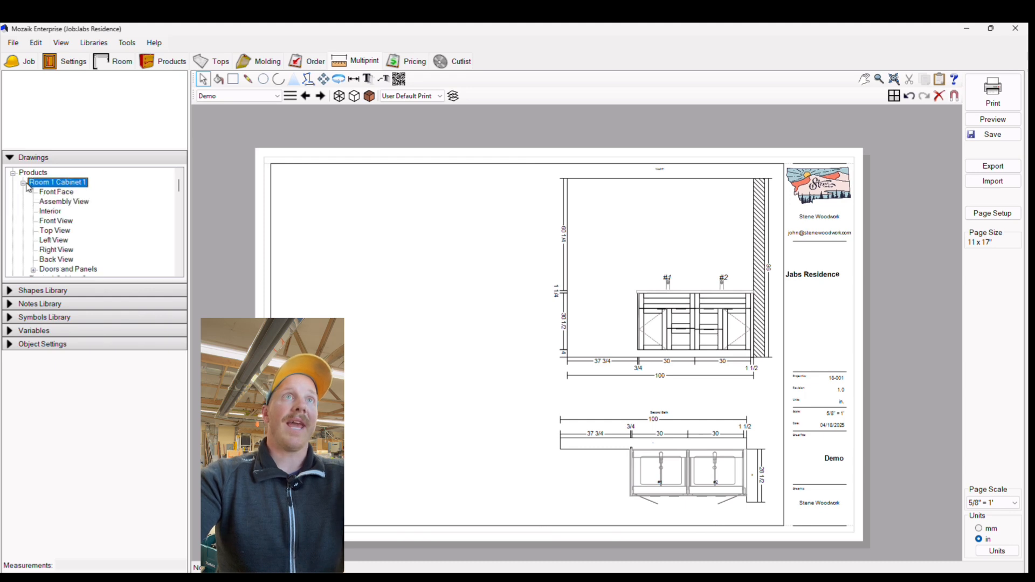
left_click(57, 193)
left_click(65, 202)
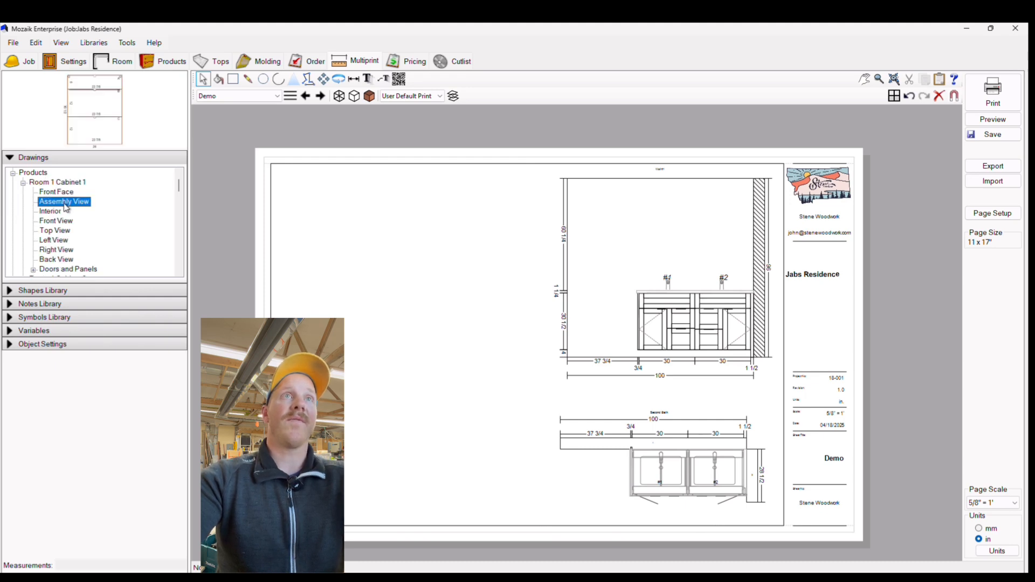
left_click(54, 211)
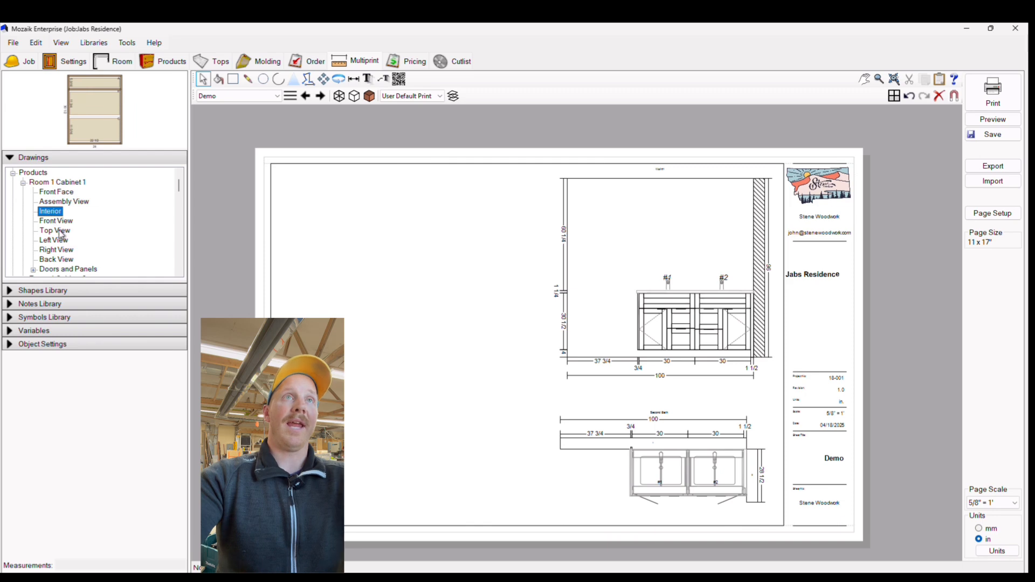
left_click(56, 250)
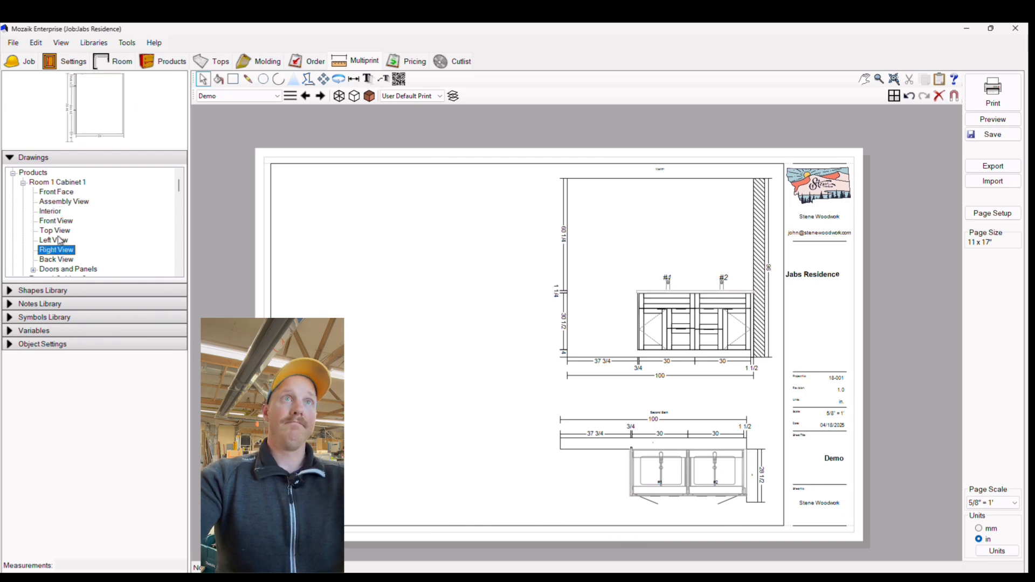
left_click(60, 241)
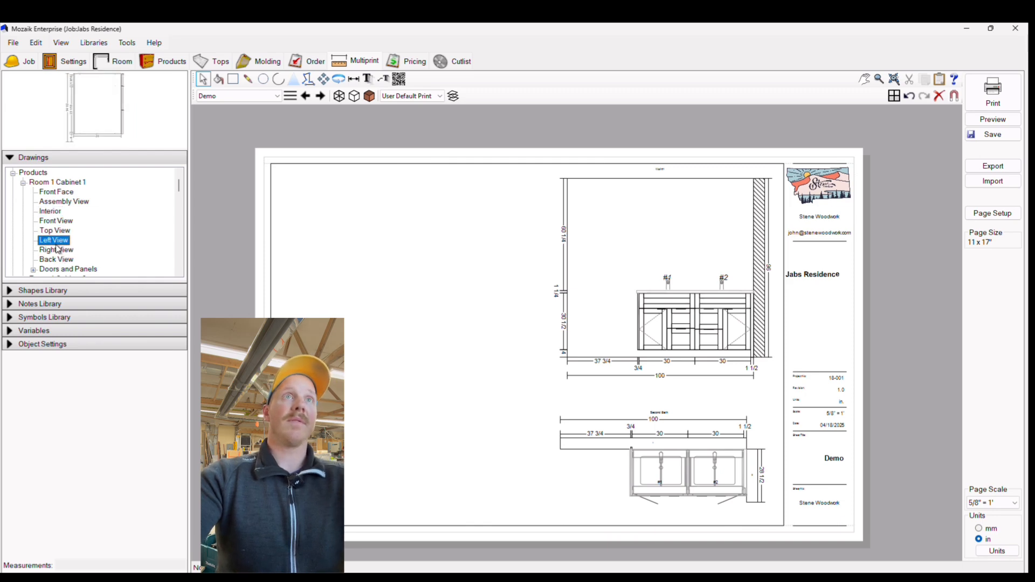
left_click(60, 260)
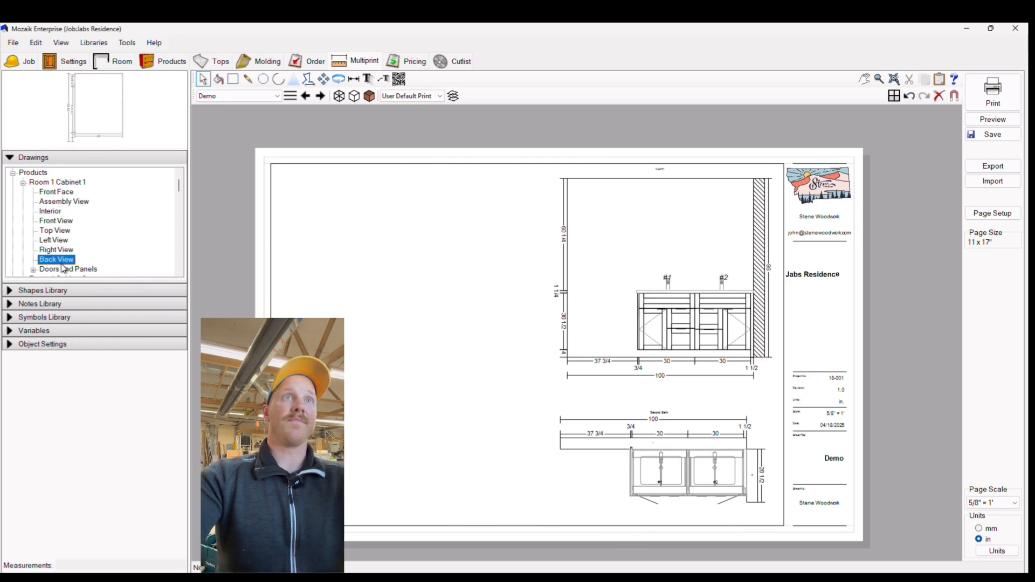
Place the Left View of Room 1 Cabinet 1 in the empty area left of the Wall #1 elevation
left_click(58, 231)
left_click(54, 241)
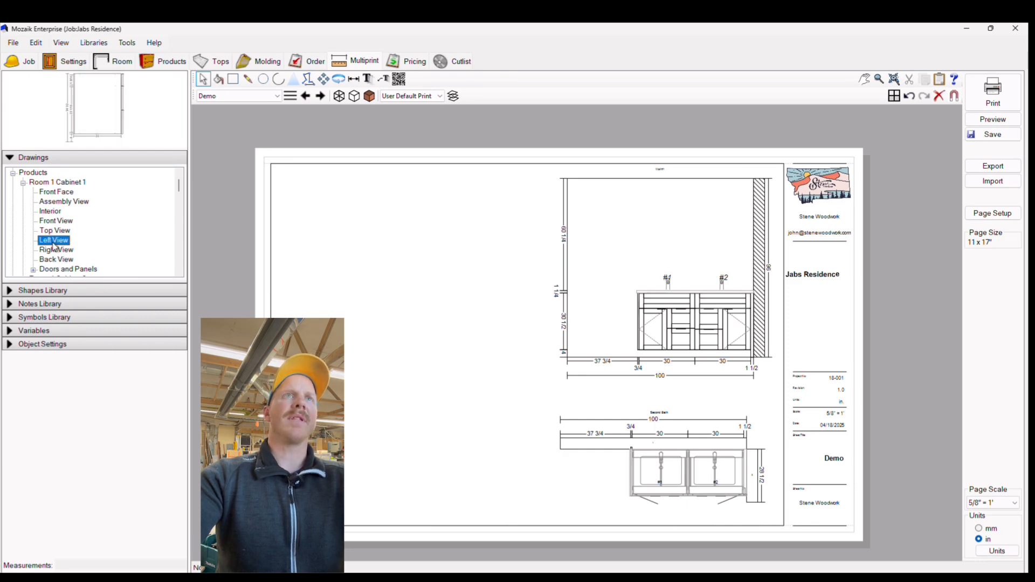
left_click_drag(47, 240, 69, 242)
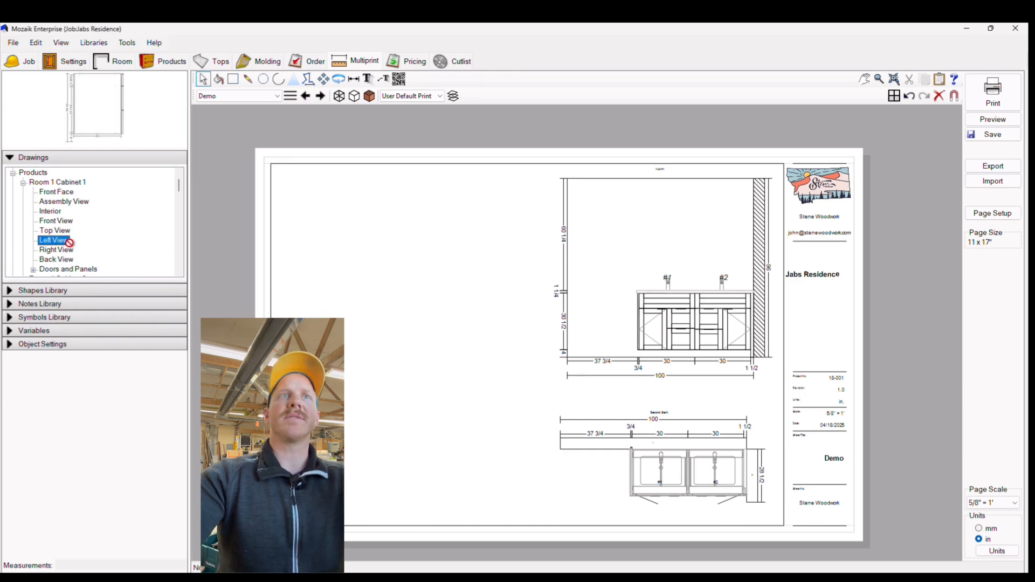
left_click_drag(333, 266, 417, 264)
Turn off the Ends layer under Cabinets in the User Default Print layer template to expose the cabinet's interior
scroll(417, 263, "up", 3)
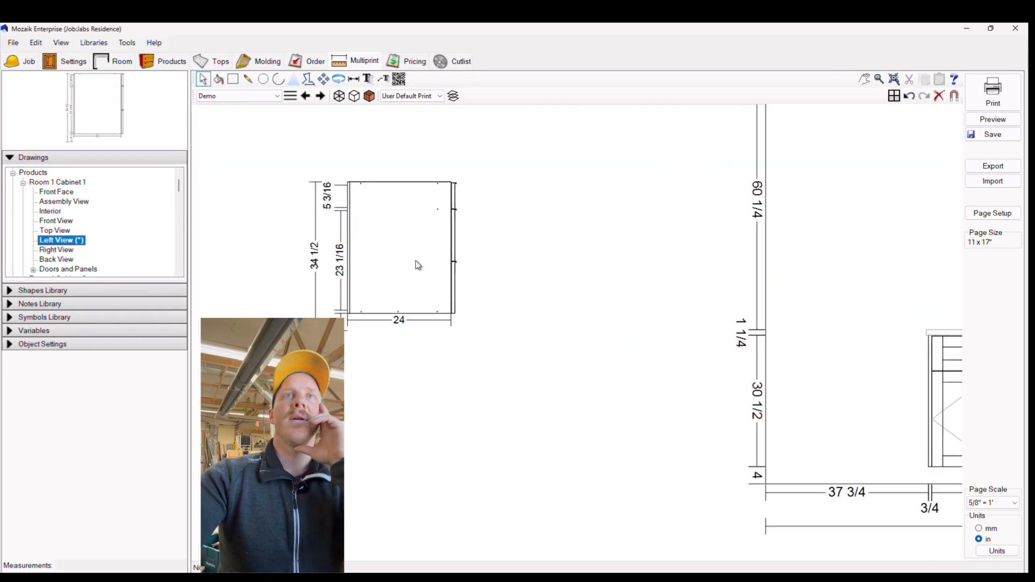
middle_click_drag(415, 259, 466, 347)
scroll(477, 316, "up", 2)
scroll(479, 319, "down", 2)
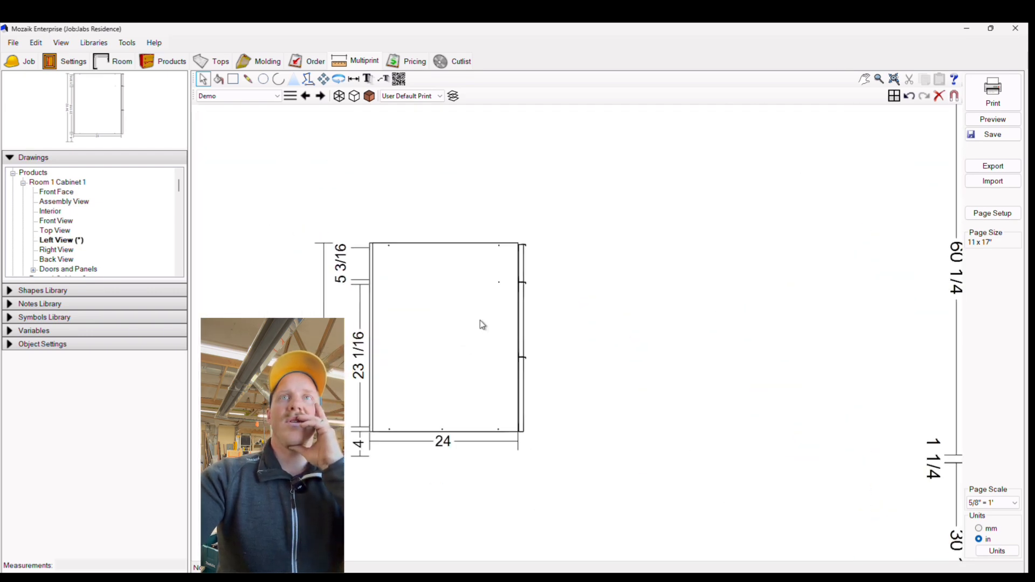
left_click(453, 95)
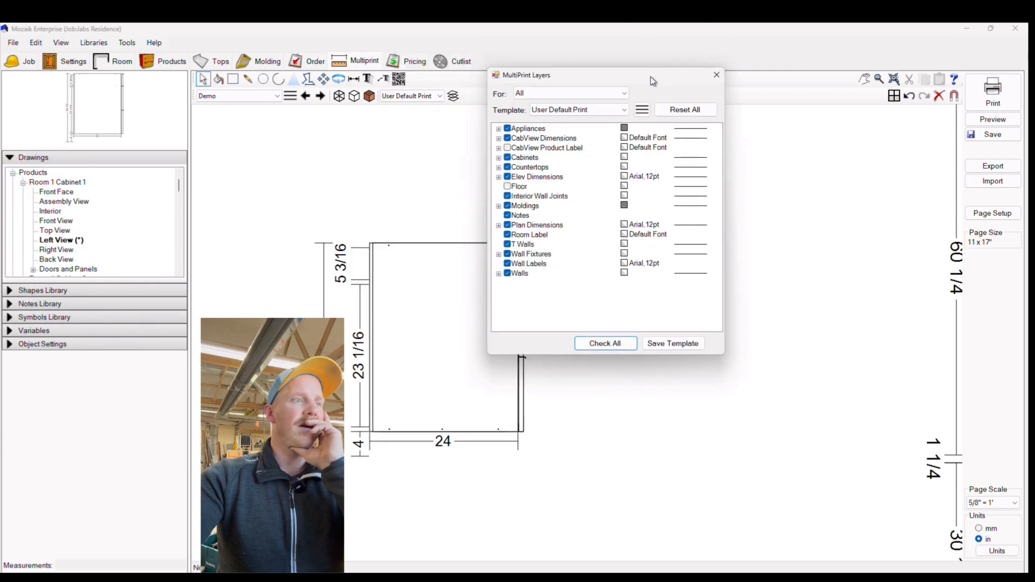
left_click_drag(651, 81, 689, 151)
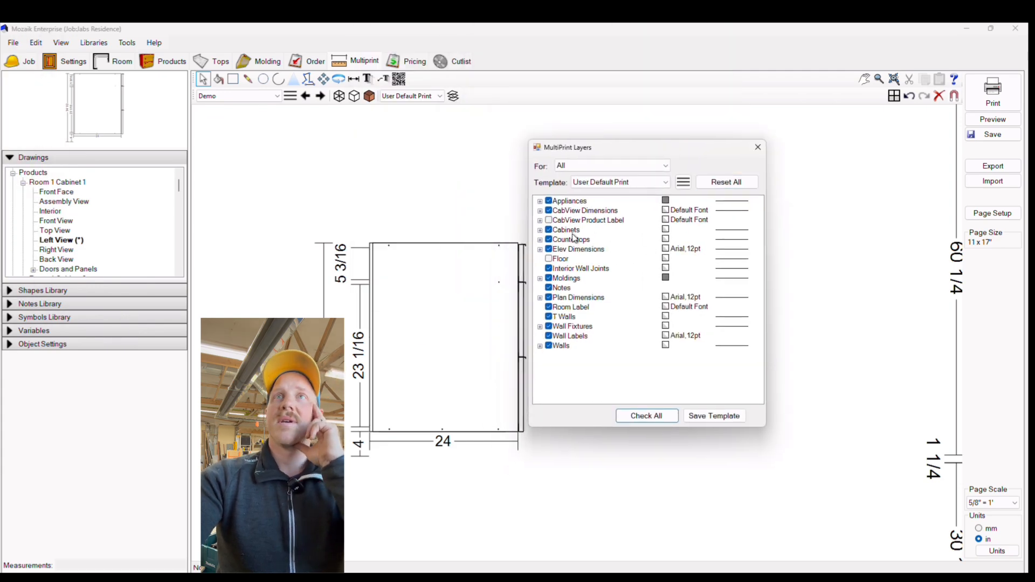
left_click(540, 229)
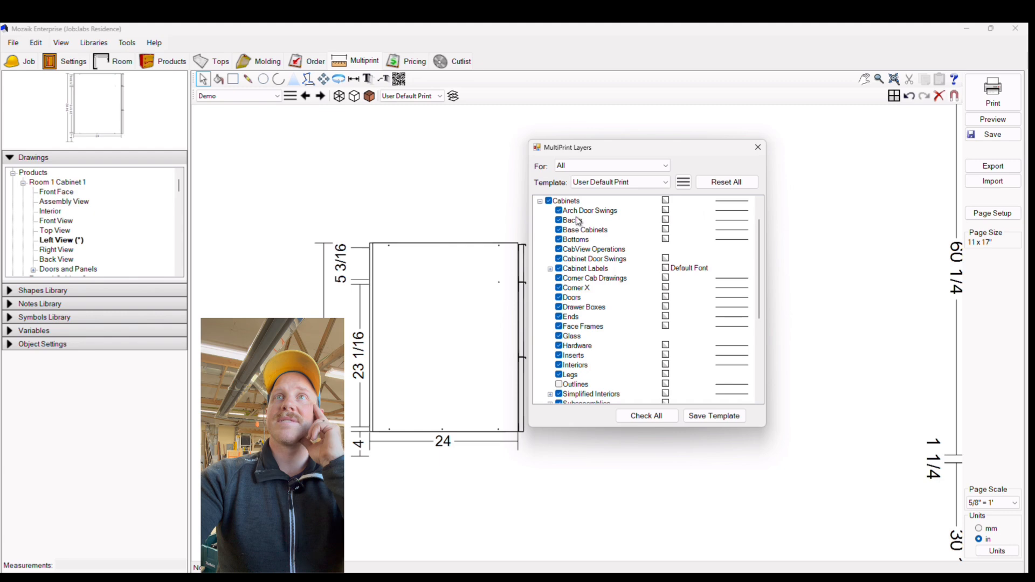
left_click(564, 319)
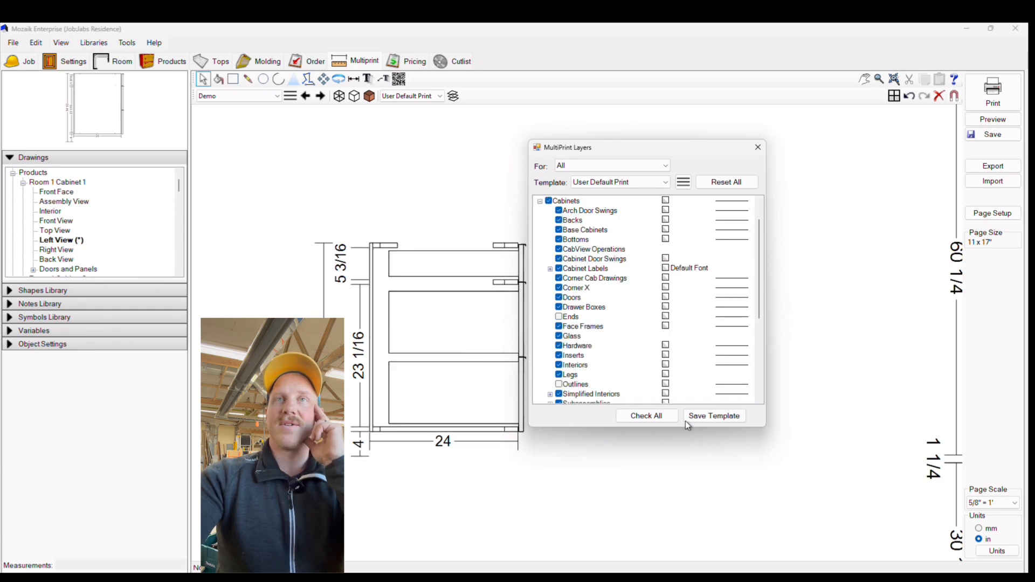
left_click(758, 147)
Move the Cabinet 1 left view right, closer to the Wall #1 elevation, keeping it in the empty area beside it
left_click(477, 356)
scroll(486, 345, "down", 3)
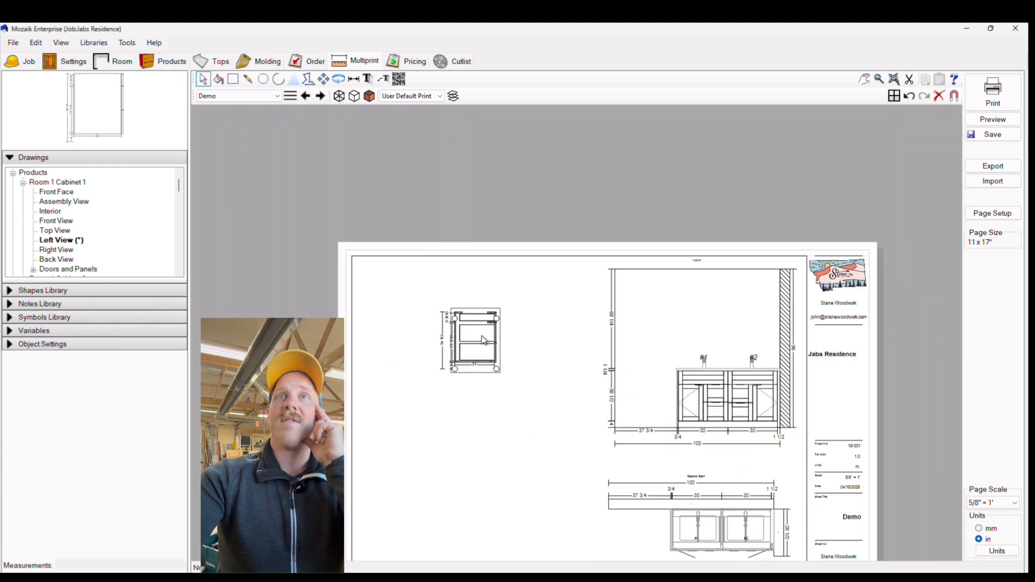
scroll(518, 331, "up", 3)
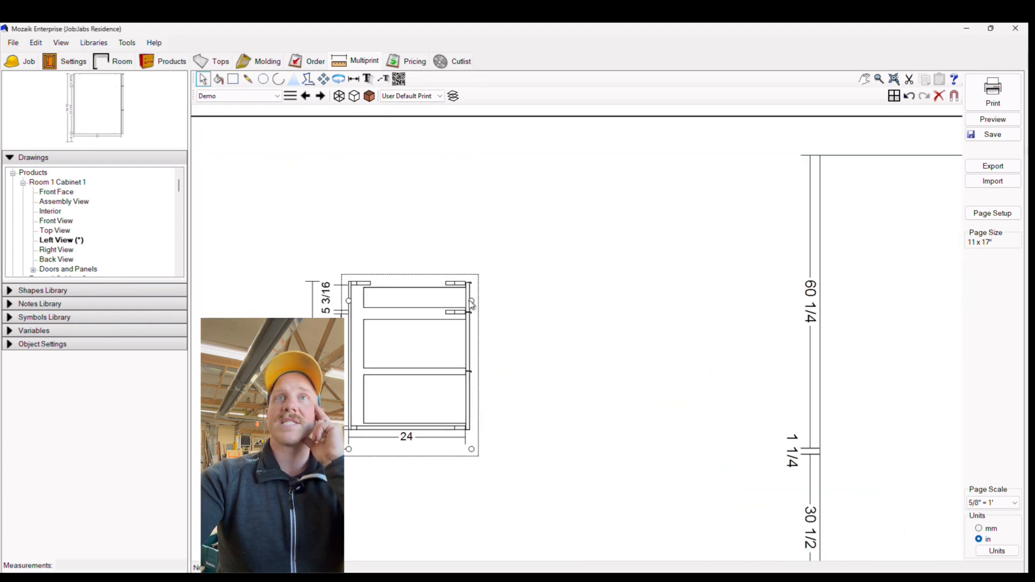
mouse_move(472, 304)
left_mouse_down()
mouse_move(671, 227)
mouse_move(688, 208)
left_mouse_up()
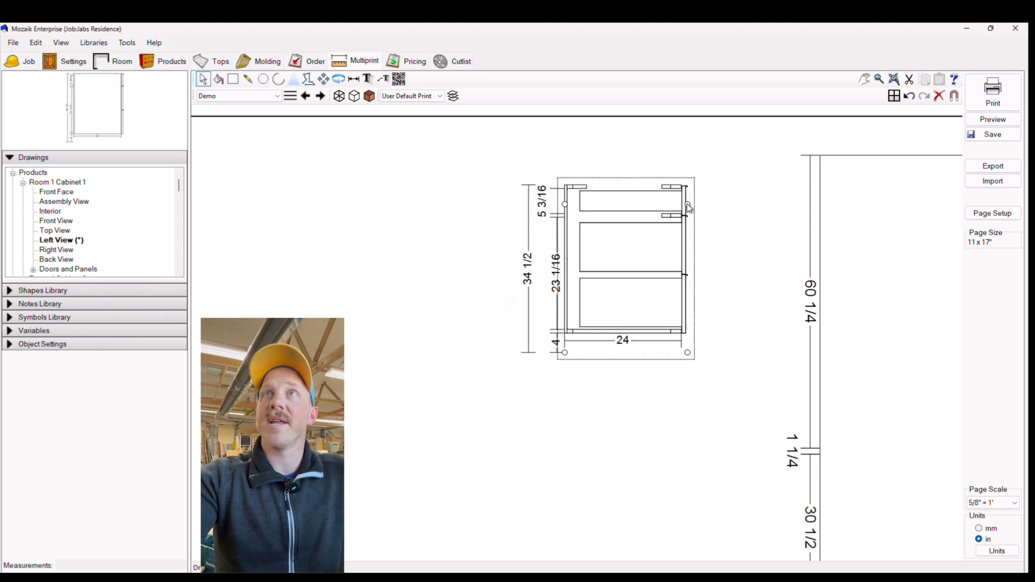
left_click_drag(688, 208, 602, 289)
Try the Ends layer under Cabinets switched on in the User Default Print template, then restore its hidden setting
left_click(453, 96)
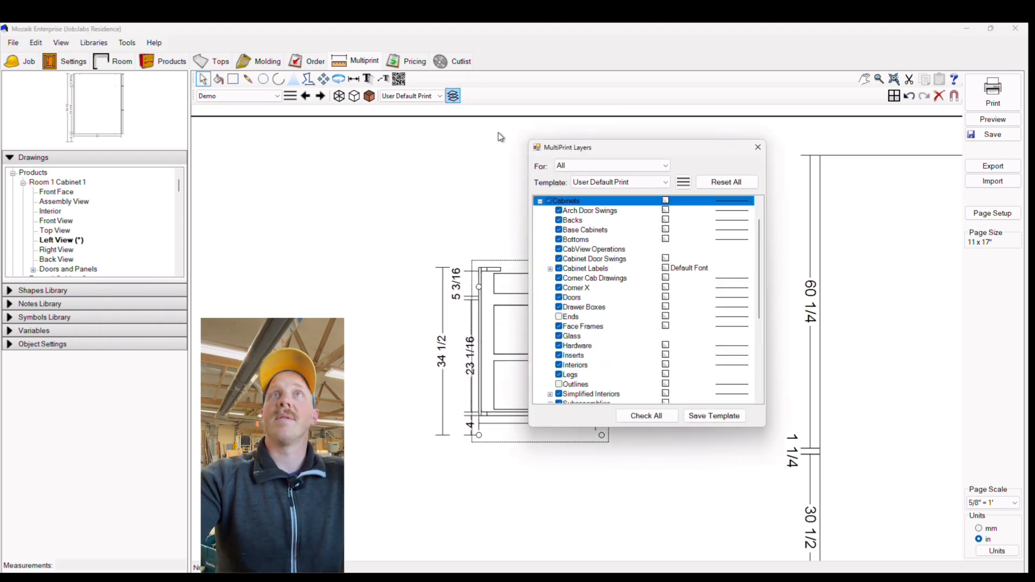
left_click(558, 317)
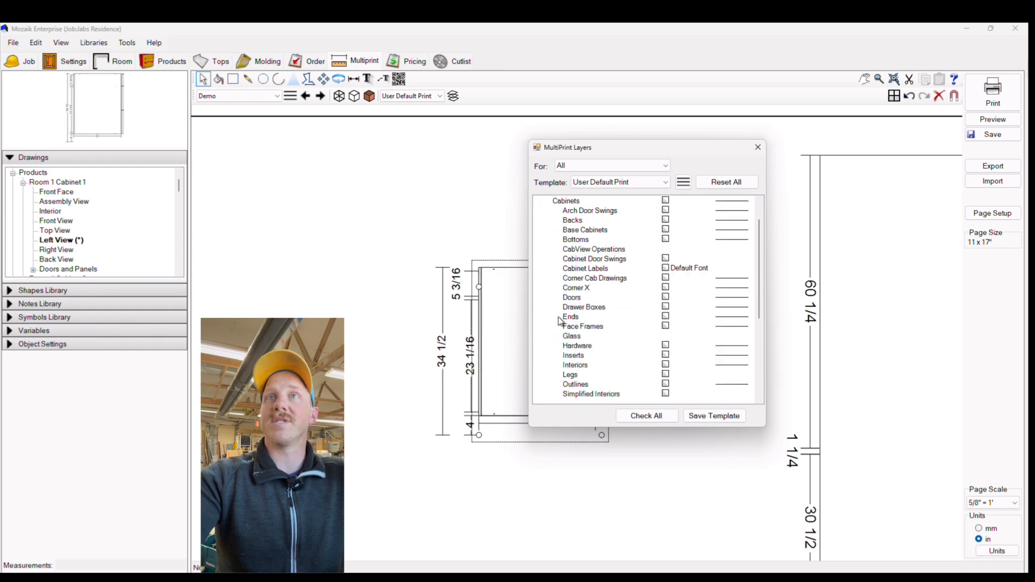
left_click(757, 148)
Examine the Wall #1 elevation, the Second Bath plan and the cabinet left view with the Ends layer hidden
scroll(723, 330, "down", 3)
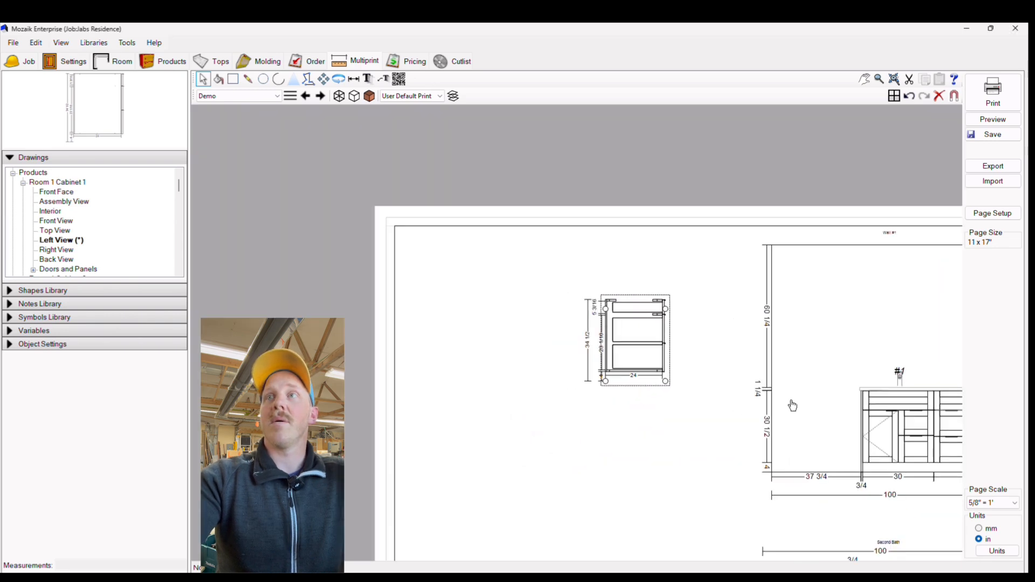
middle_click_drag(792, 404, 548, 358)
scroll(629, 406, "up", 5)
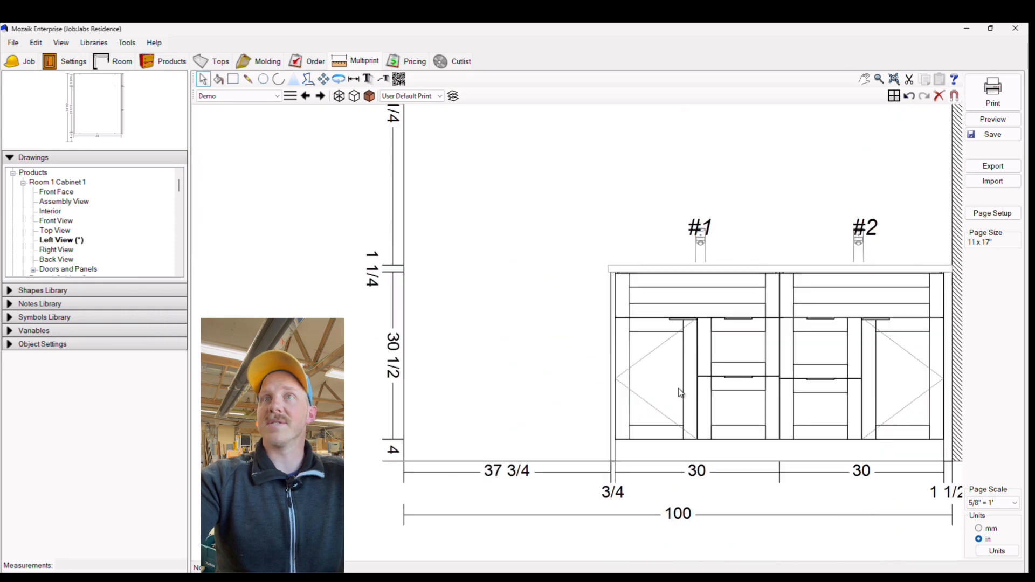
scroll(653, 392, "down", 4)
scroll(474, 348, "down", 1)
middle_click_drag(474, 348, 559, 381)
left_click(556, 350)
scroll(726, 547, "up", 6)
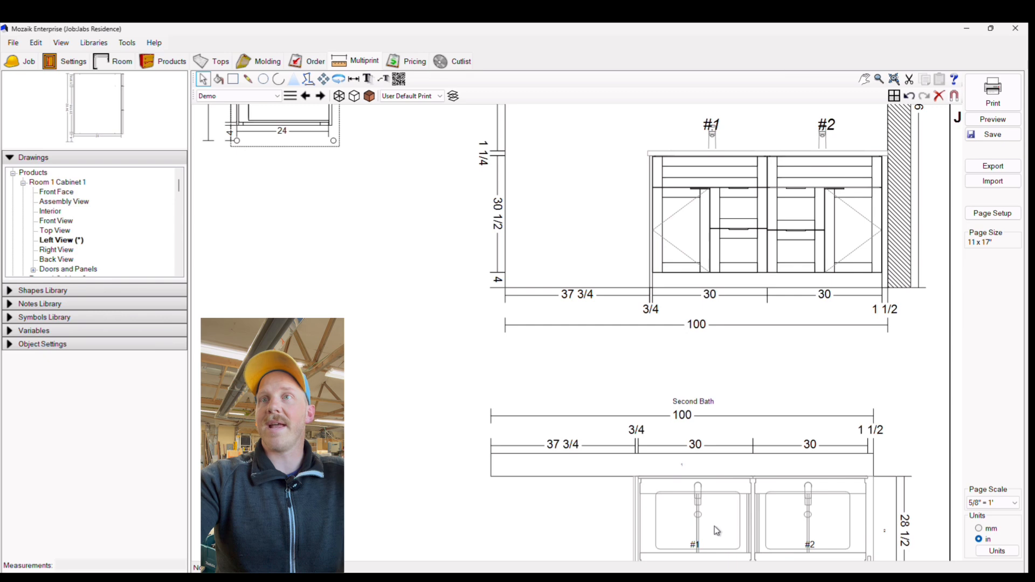
middle_click_drag(707, 526, 580, 375)
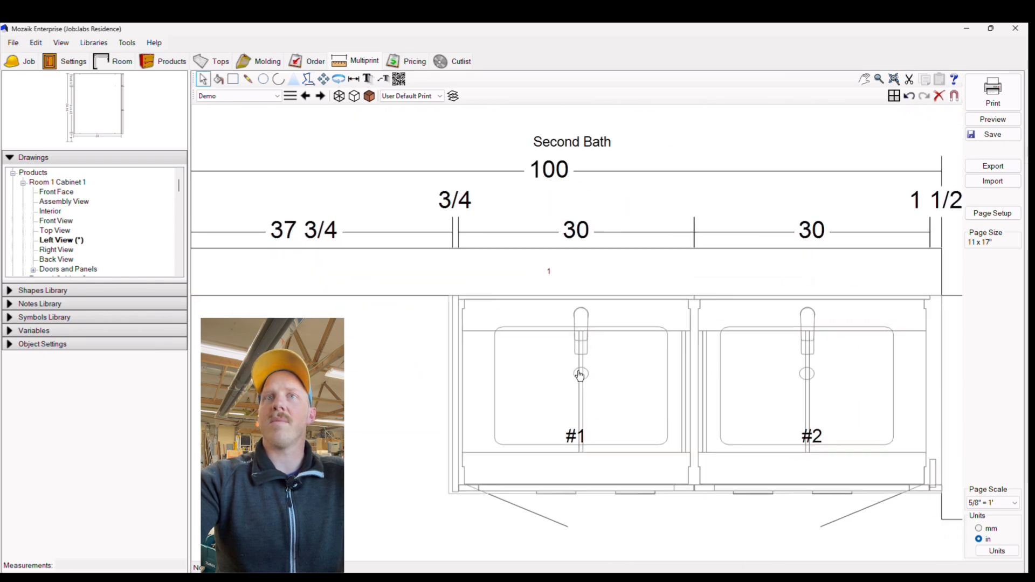
scroll(681, 437, "down", 5)
scroll(672, 501, "up", 4)
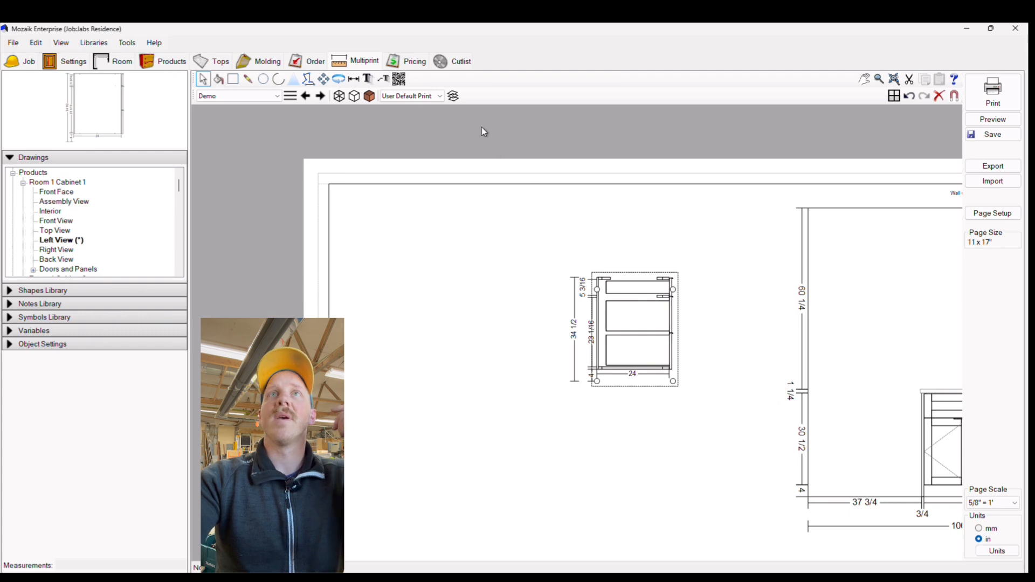
Turn the Ends layer under Cabinets back on in the User Default Print template and delete the Cabinet 1 left view
left_click(453, 96)
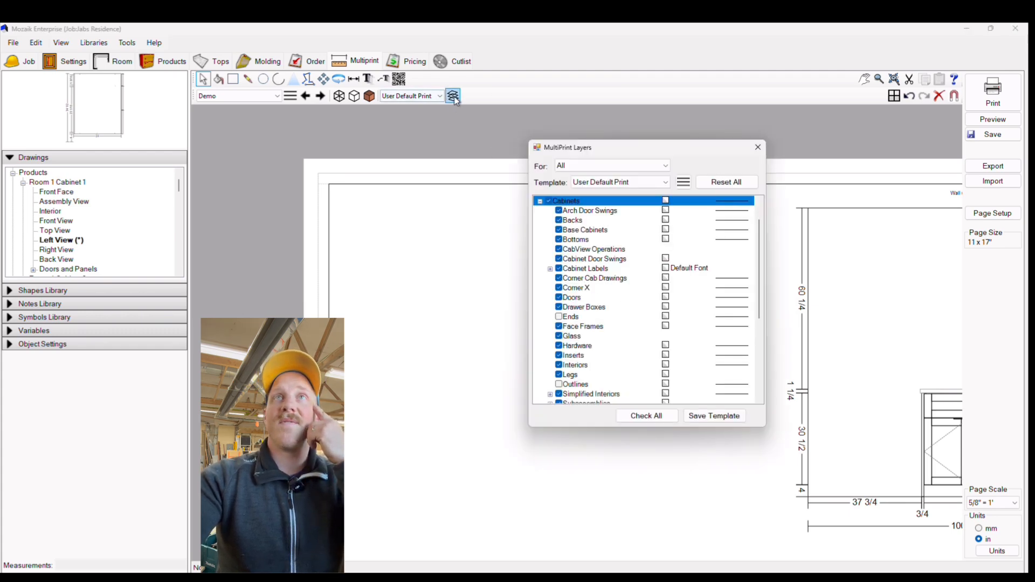
left_click(559, 317)
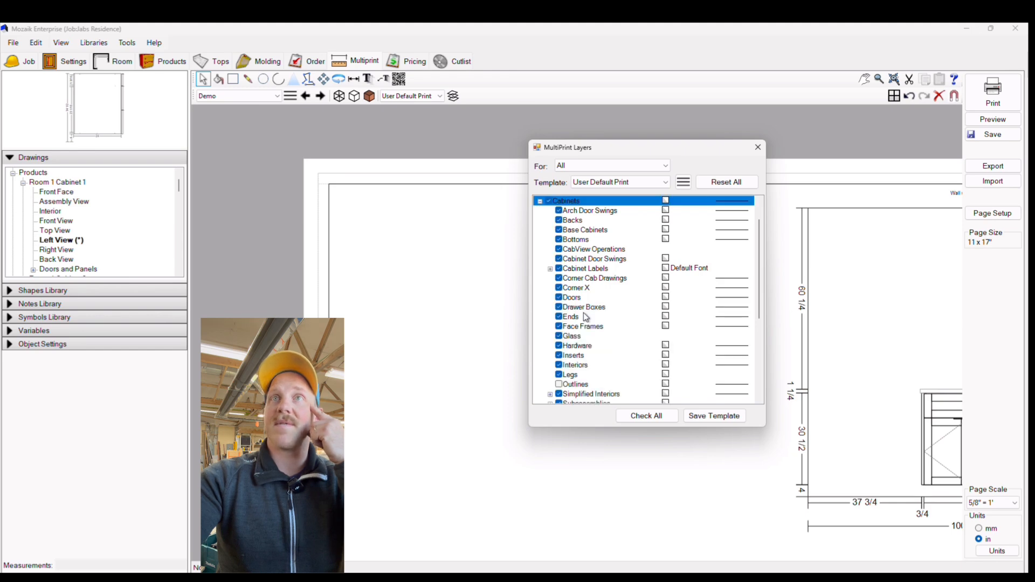
left_click(757, 148)
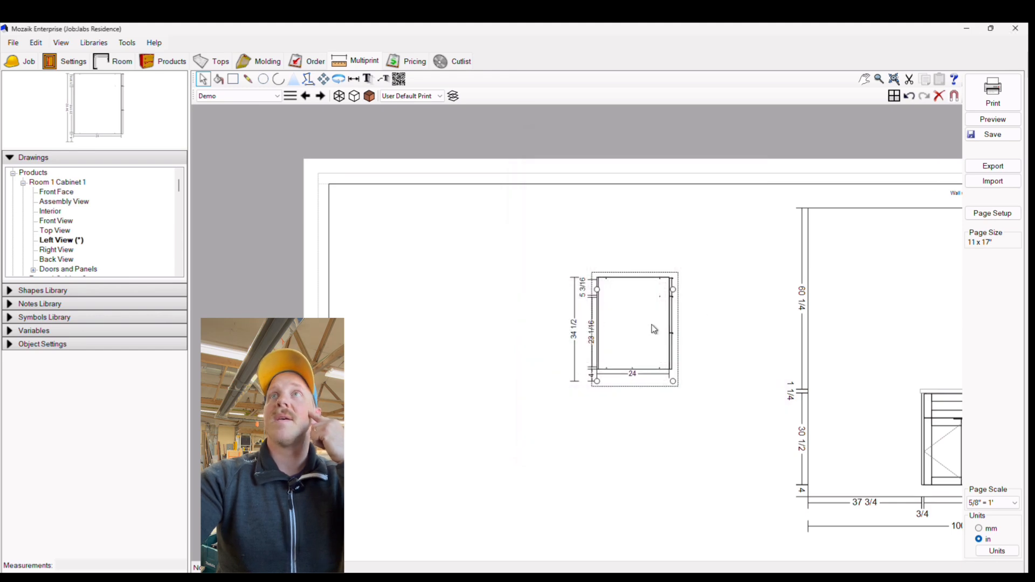
key("Delete")
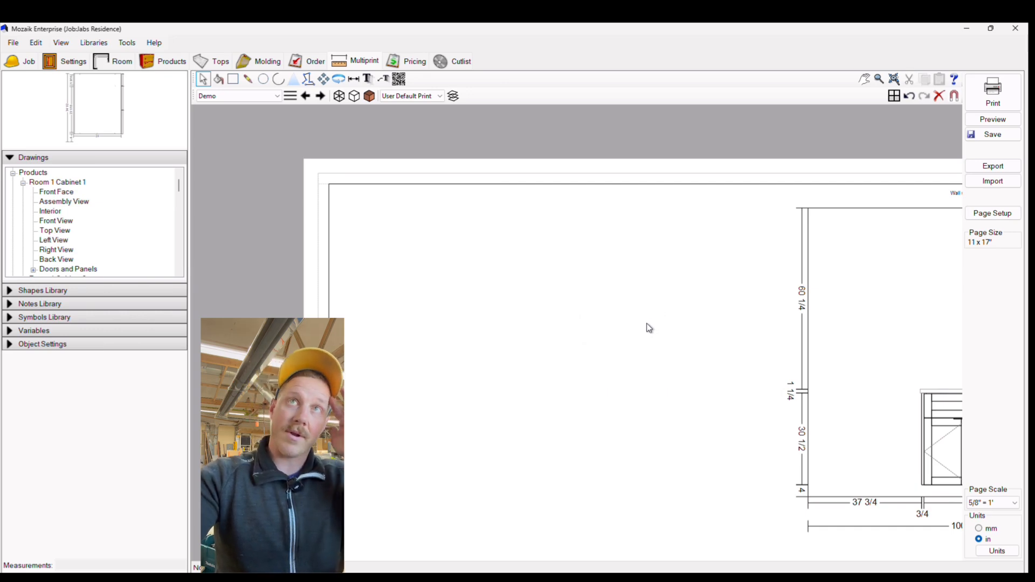
Place the Room 1 countertop drawing in the empty area of the page beside the Wall #1 elevation
scroll(653, 321, "down", 5)
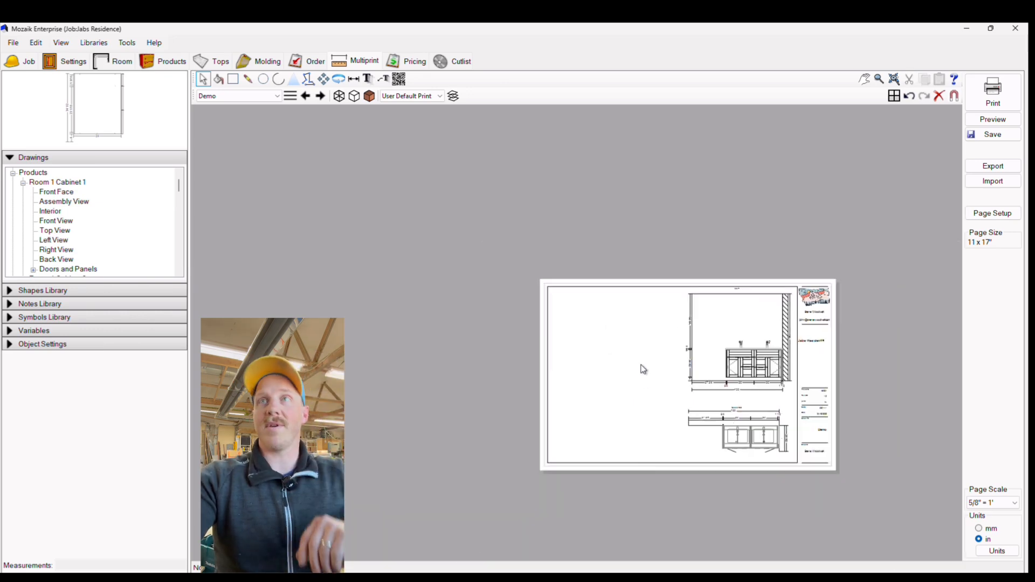
scroll(644, 369, "up", 2)
scroll(642, 377, "down", 2)
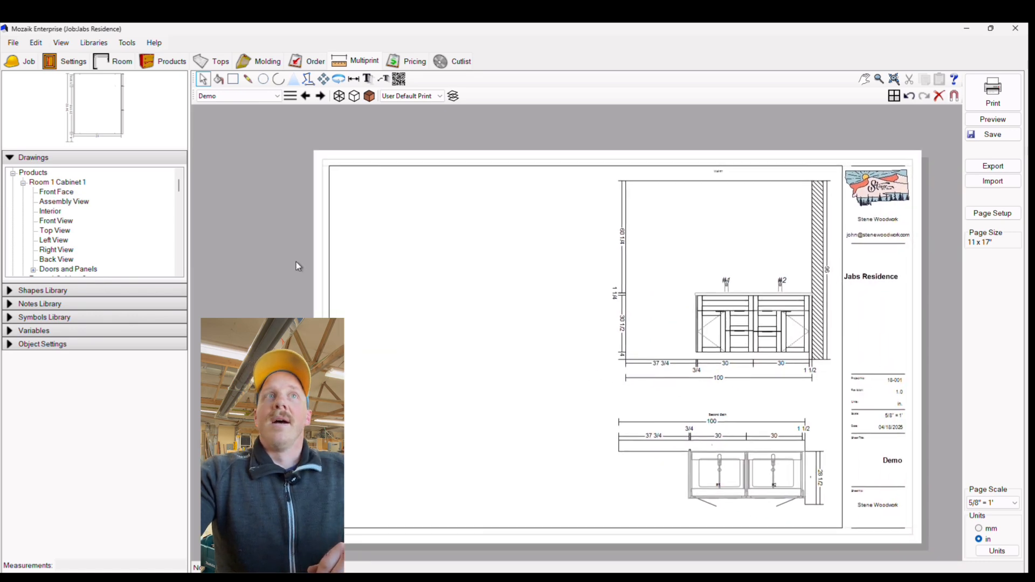
left_click(23, 183)
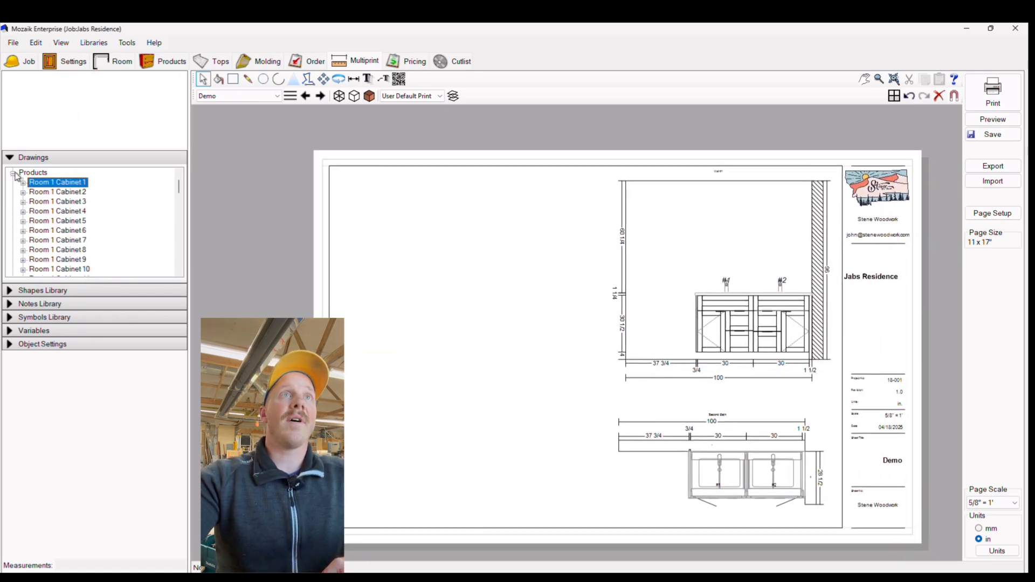
left_click(13, 173)
left_click(13, 202)
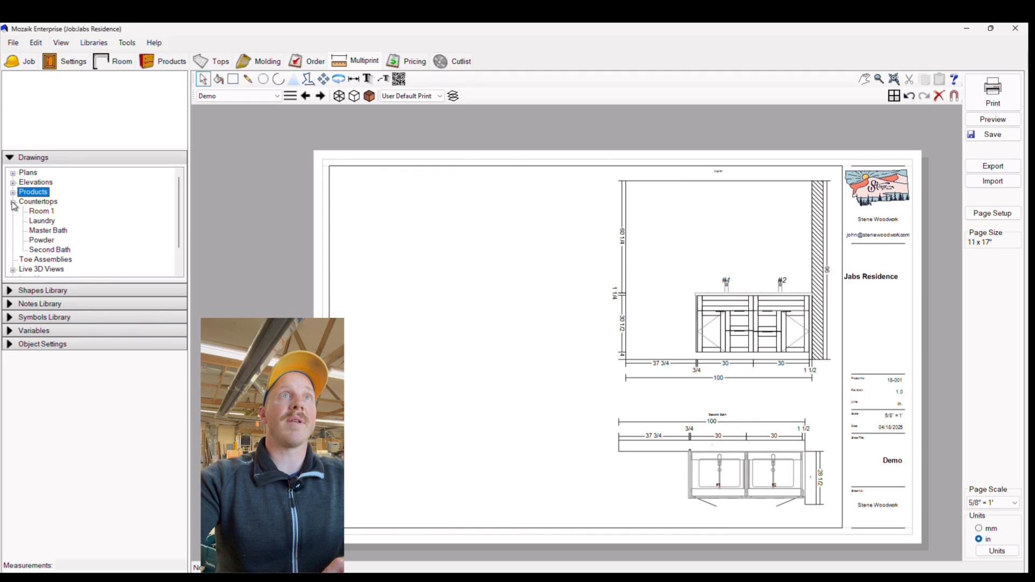
left_click_drag(43, 215, 50, 213)
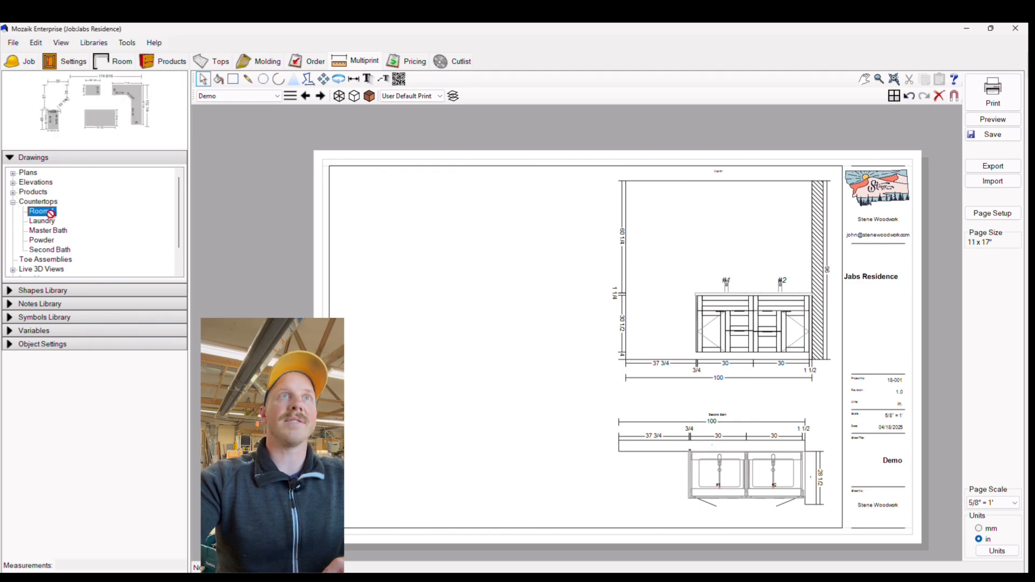
left_click_drag(465, 276, 467, 276)
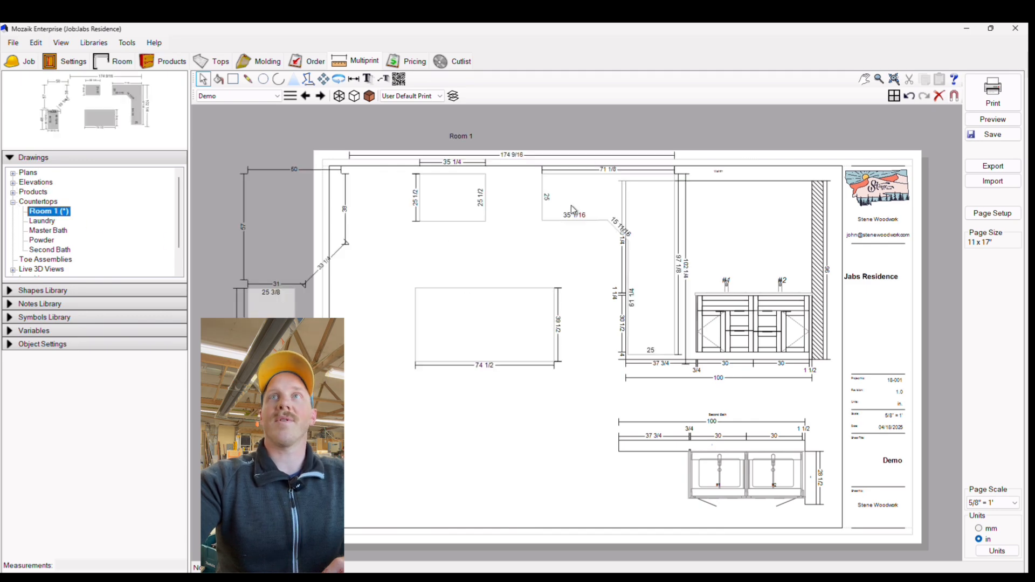
Move the Room 1 countertop drawing clear of the Wall #1 elevation, then delete it from the page
left_click(543, 180)
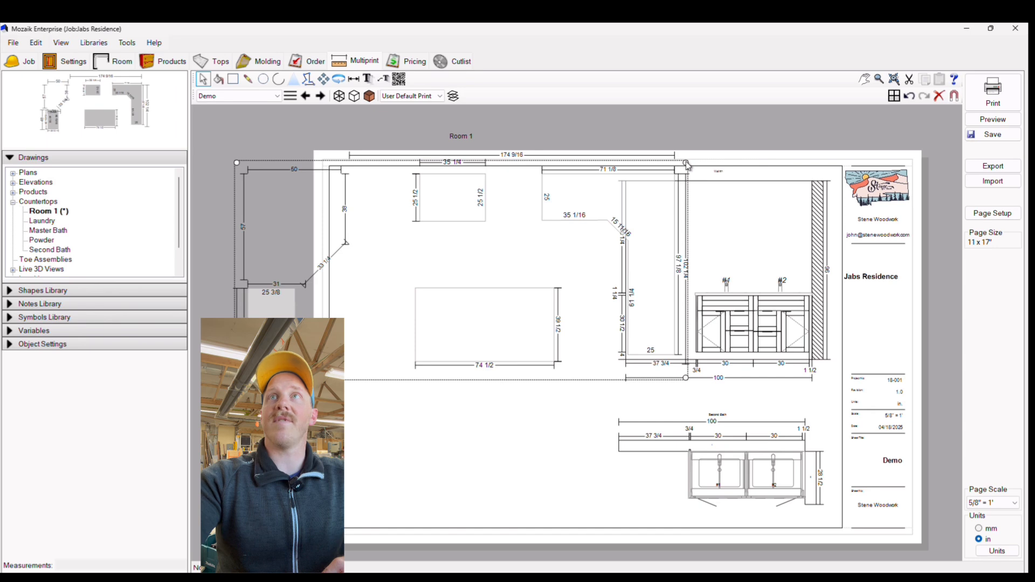
mouse_move(687, 164)
left_mouse_down()
mouse_move(640, 201)
mouse_move(592, 216)
left_mouse_up()
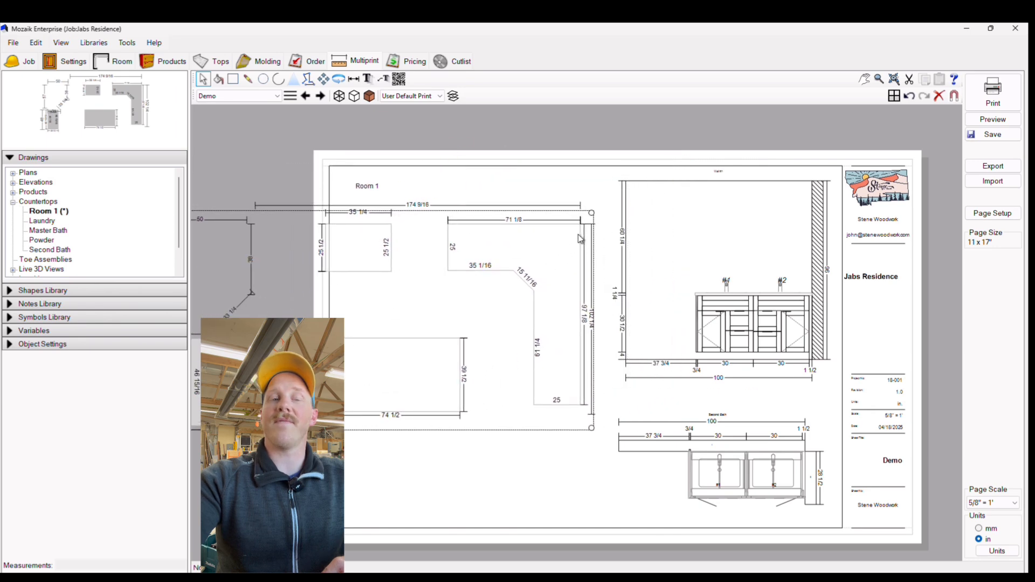
key("Delete")
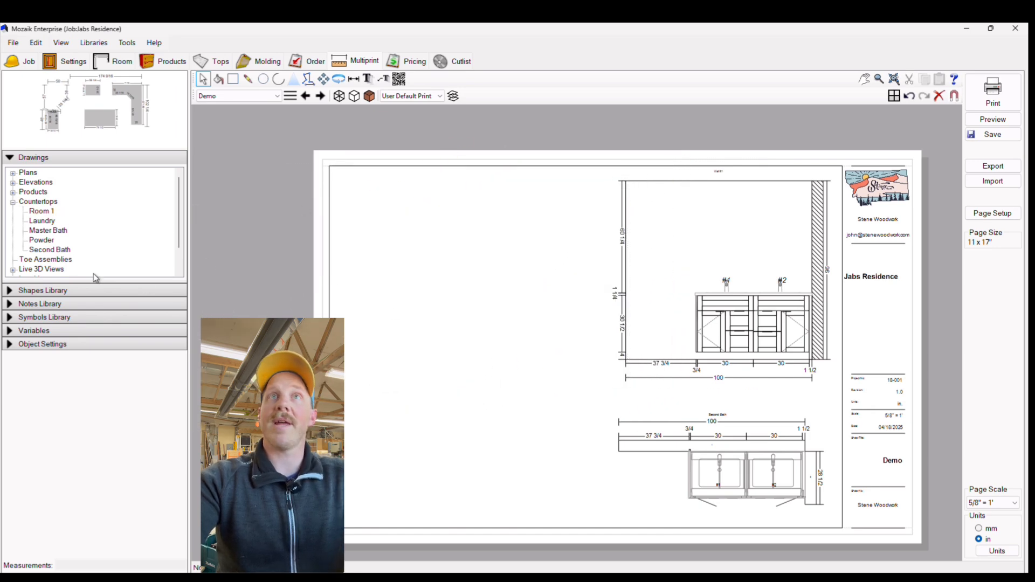
Check the Toe Assemblies drawings entry and view the Powder Room page as a layout reference, returning to the Demo page
left_click(13, 203)
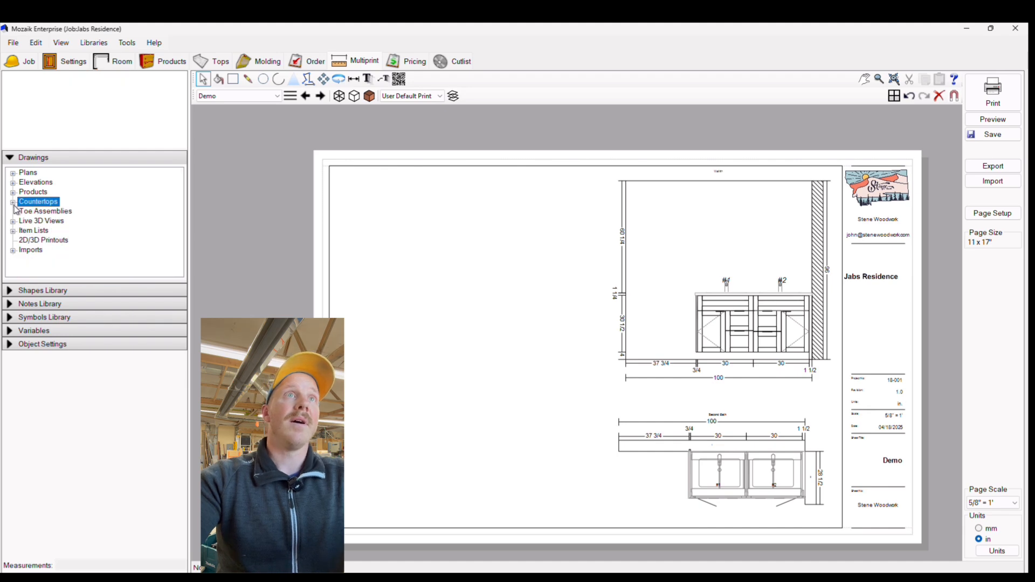
left_click(35, 212)
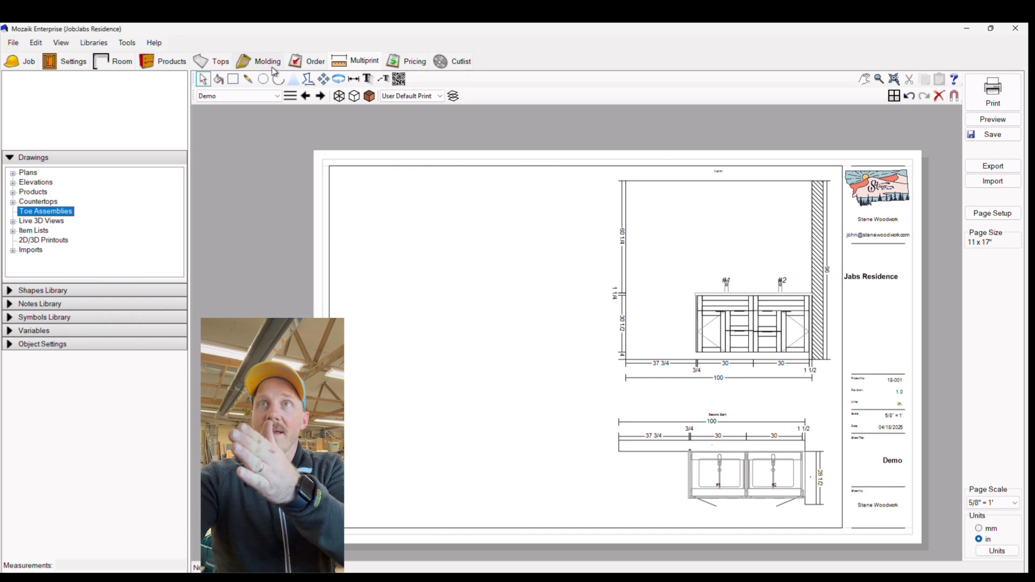
left_click(305, 96)
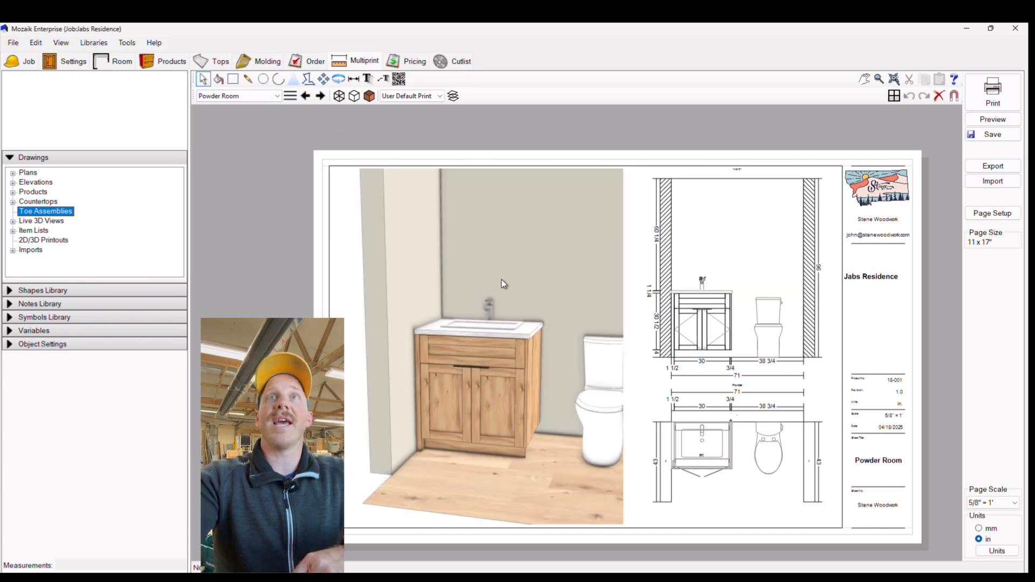
left_click(320, 96)
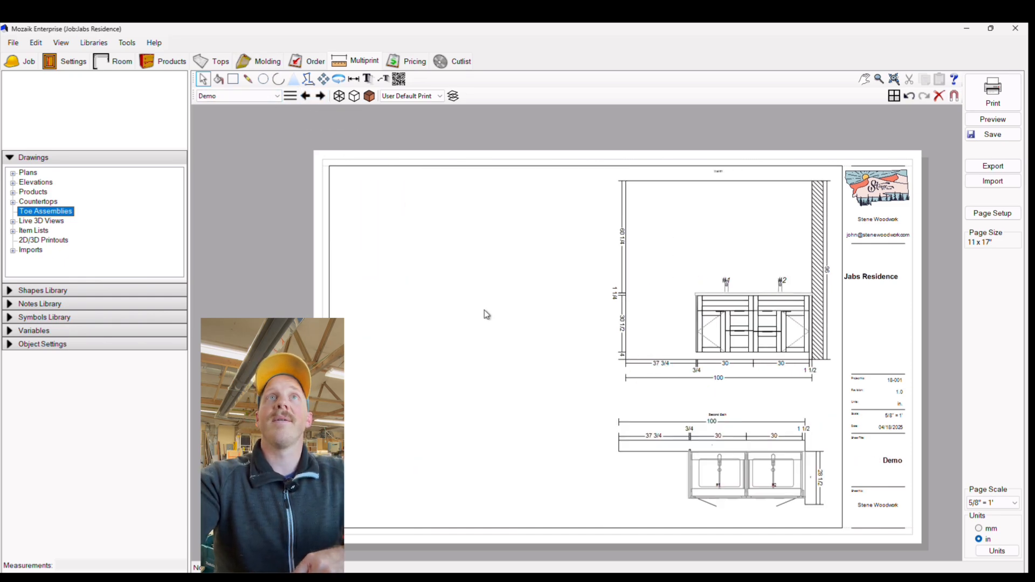
Switch to the Second Bath room in the products workspace and show it in the 3D room viewer with Filled rendering
left_click(163, 61)
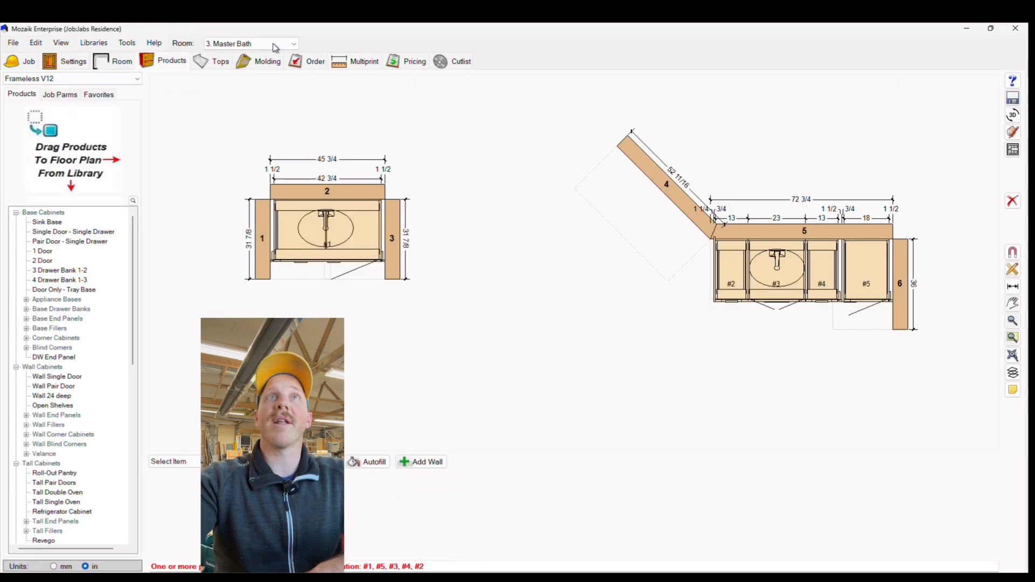
left_click(276, 47)
left_click(261, 91)
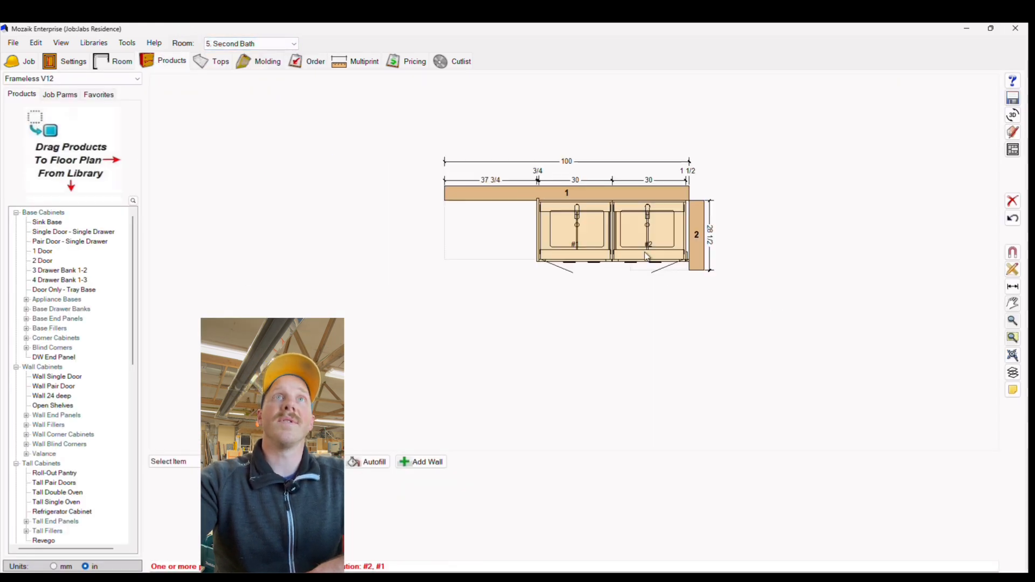
left_click(610, 228)
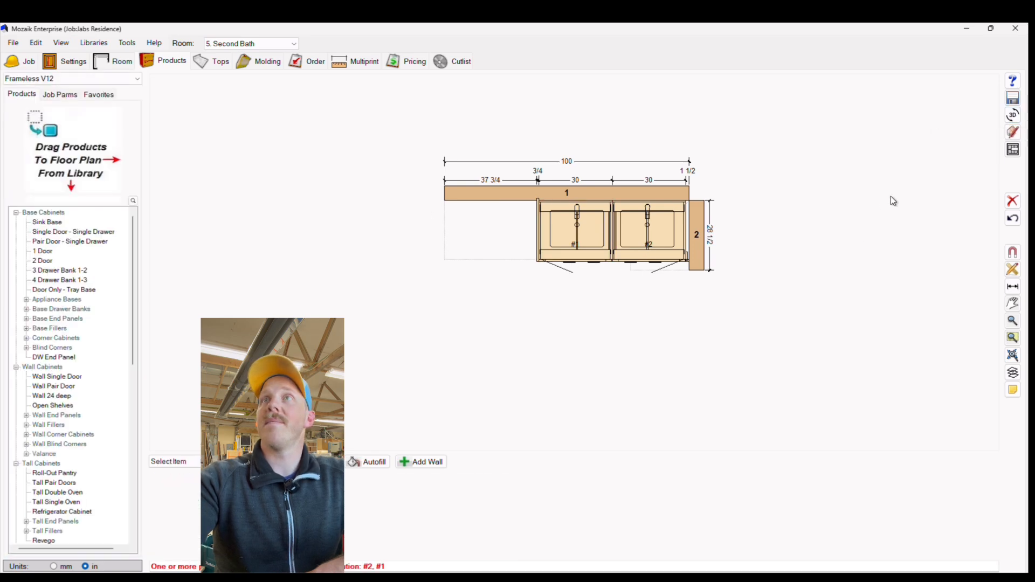
key("Escape")
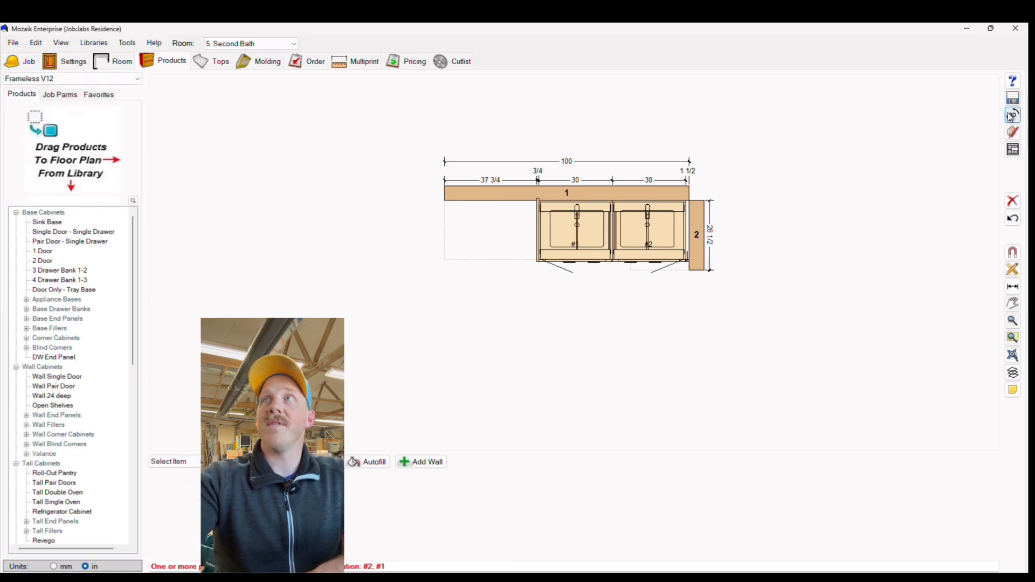
left_click(1013, 115)
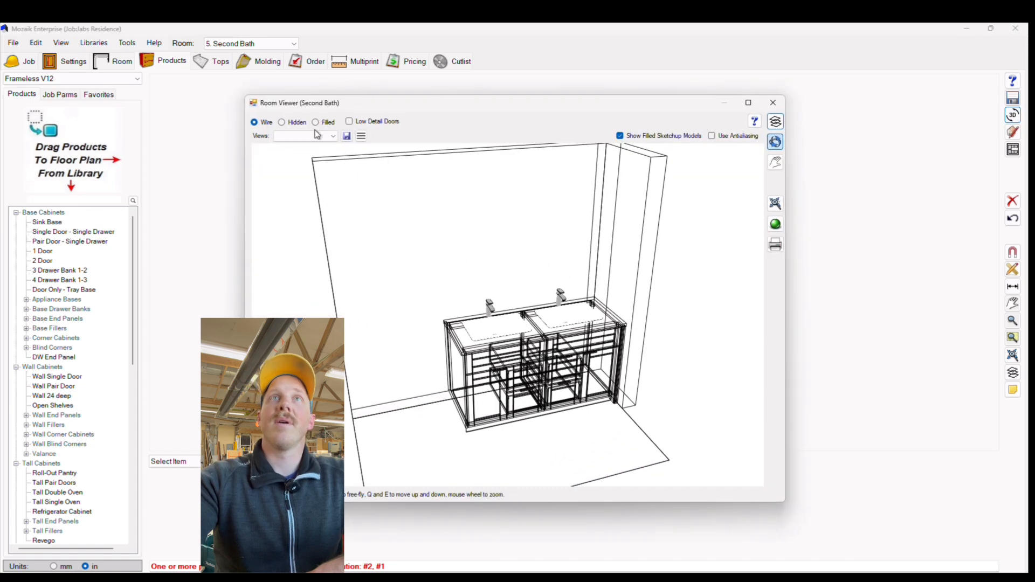
left_click(315, 122)
Frame the Second Bath double vanity in the 3D room viewer from a lower, nearly frontal camera angle
scroll(502, 338, "up", 3)
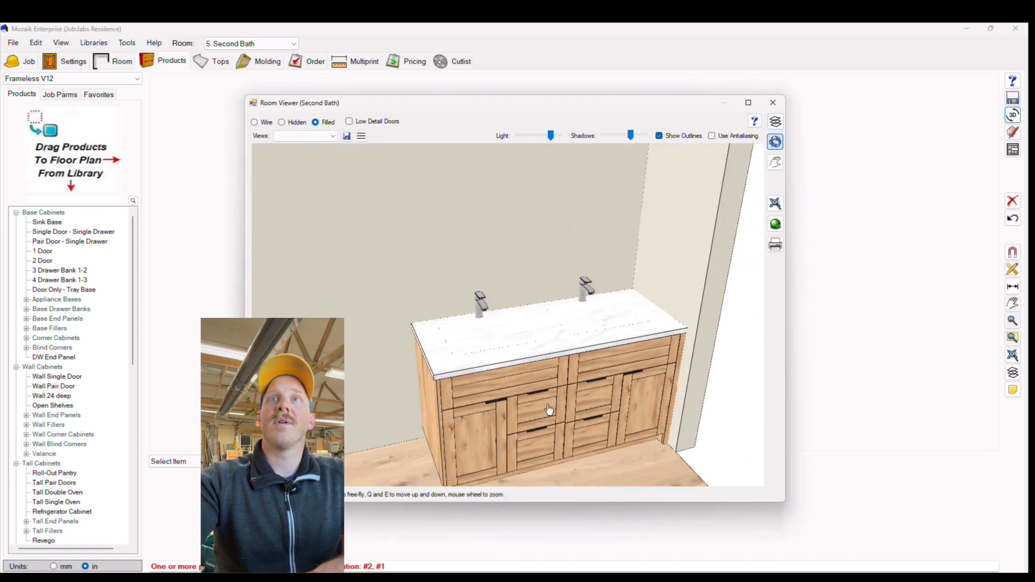
left_click_drag(549, 410, 533, 392)
key("q")
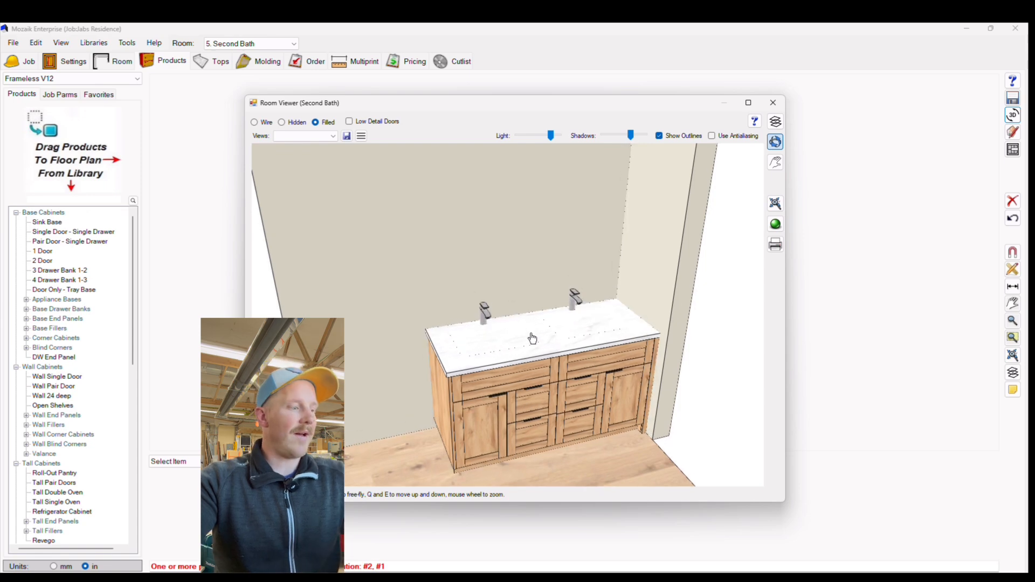
key("e")
mouse_move(545, 352)
left_mouse_down()
mouse_move(543, 316)
mouse_move(549, 353)
mouse_move(546, 343)
left_mouse_up()
scroll(545, 343, "up", 5)
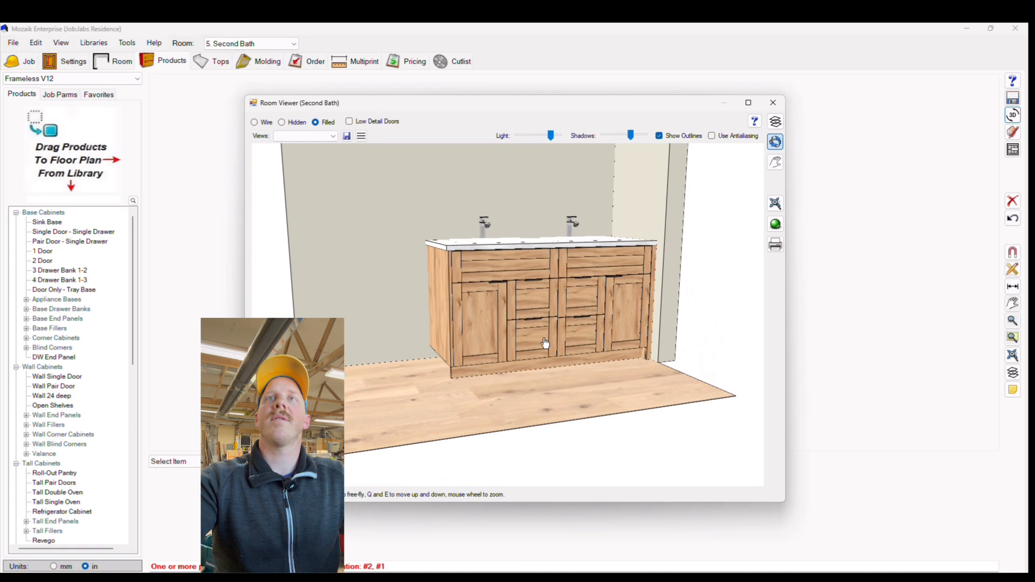
scroll(544, 353, "up", 5)
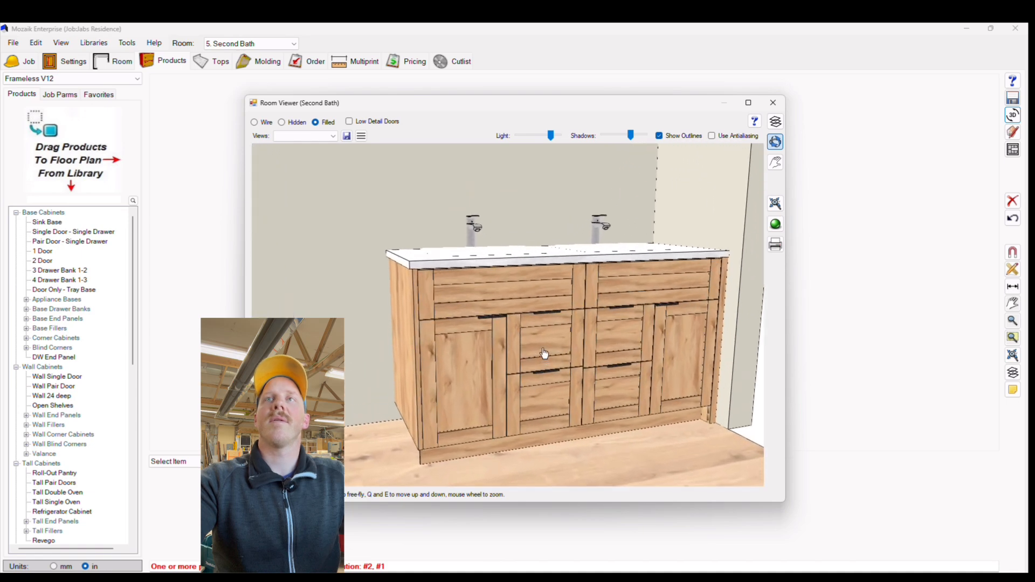
key("a")
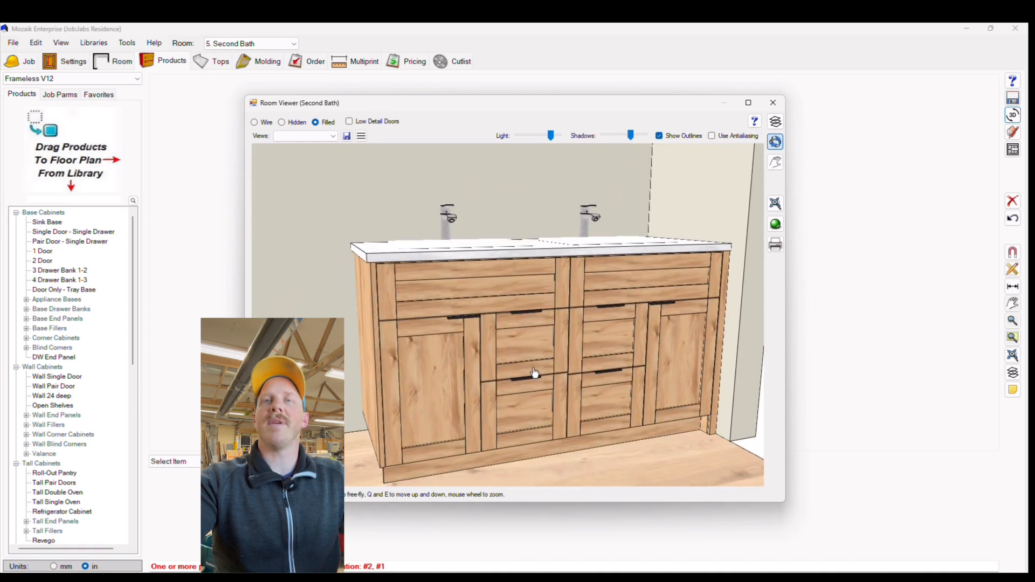
key("s")
key("d")
key("s")
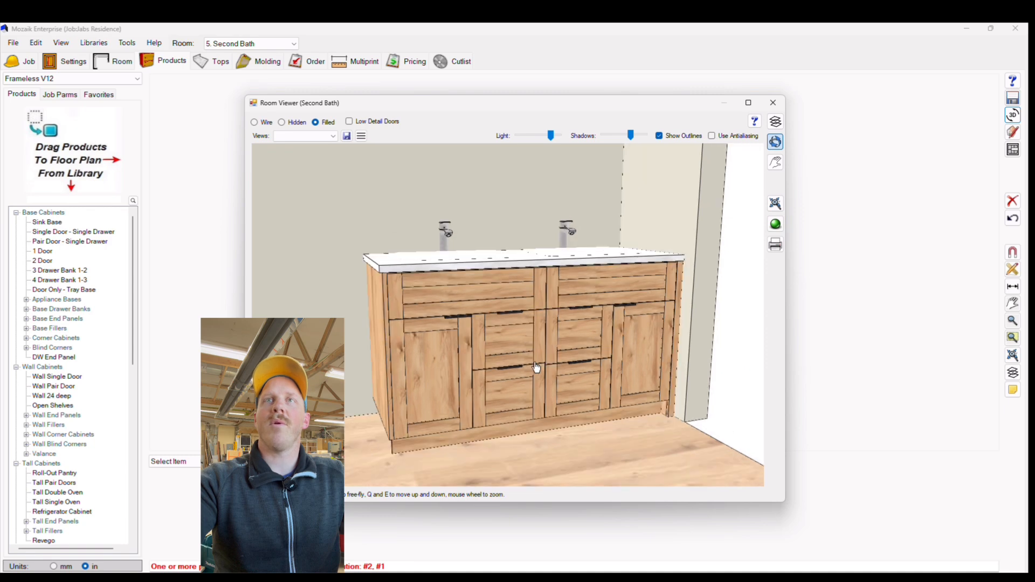
Bring the camera closer to the Second Bath vanity, save the view as Demo and close the room viewer
key("q")
key("e")
key("w")
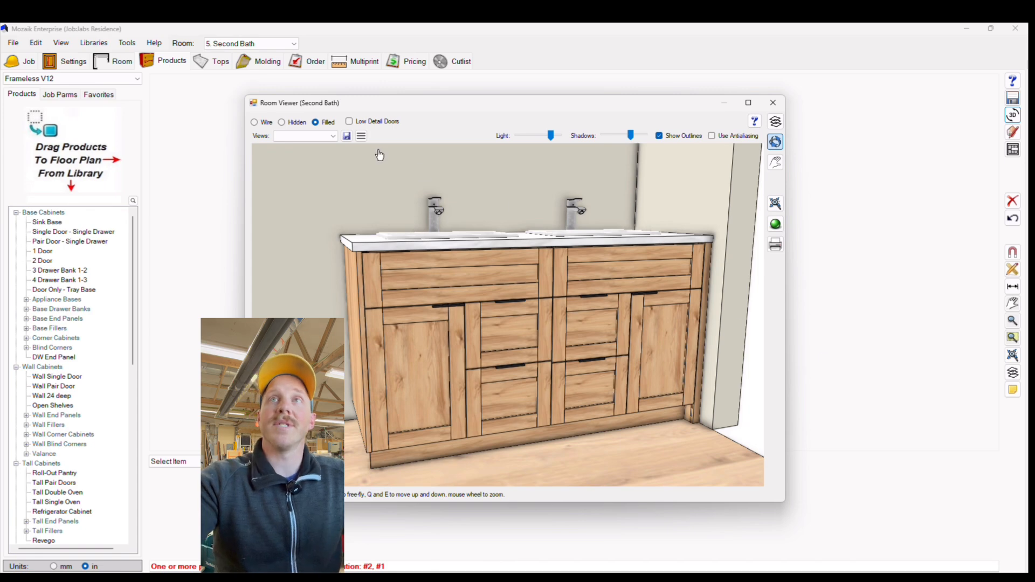
left_click(347, 136)
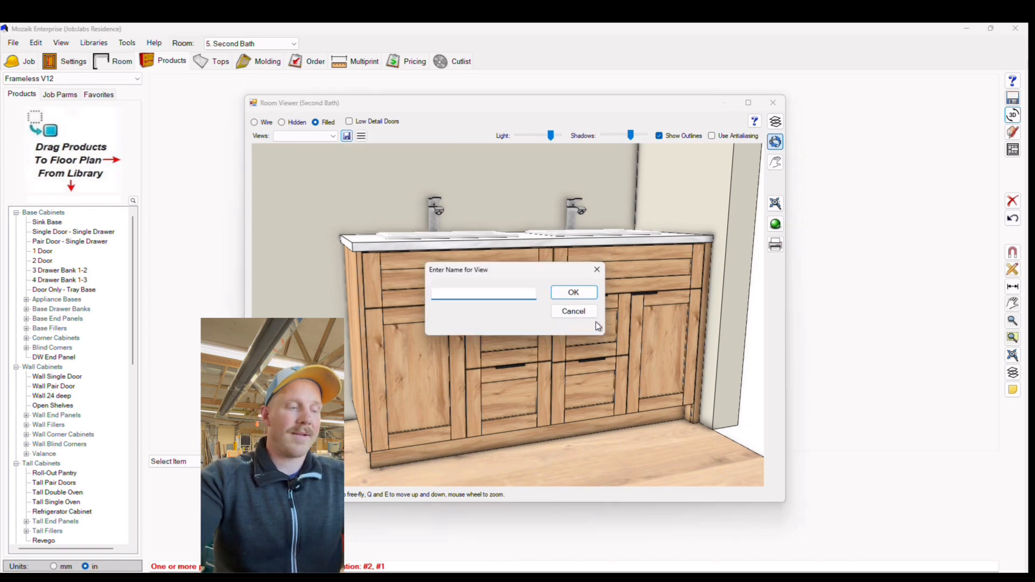
type("Demo")
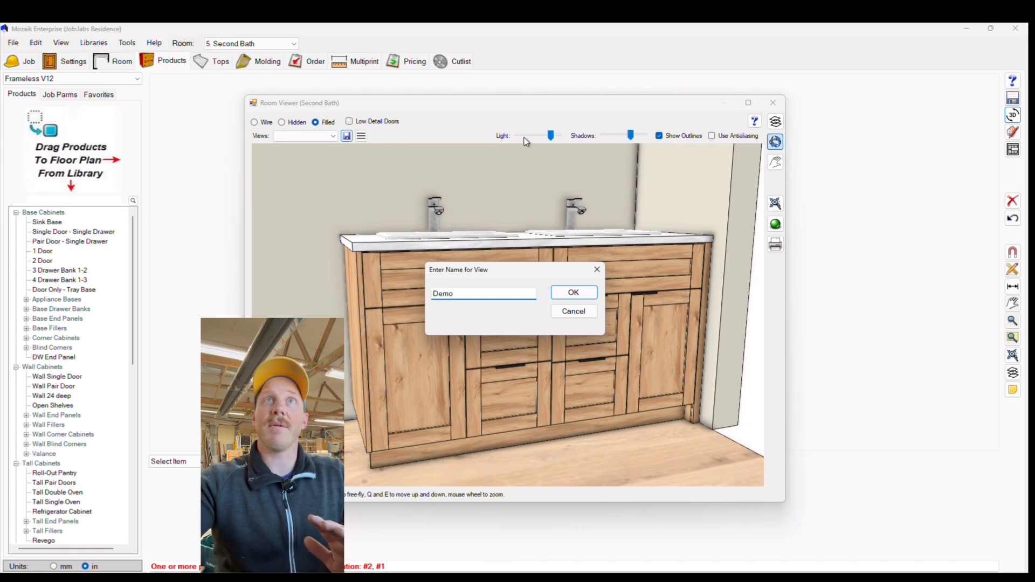
left_click(586, 293)
left_click(781, 103)
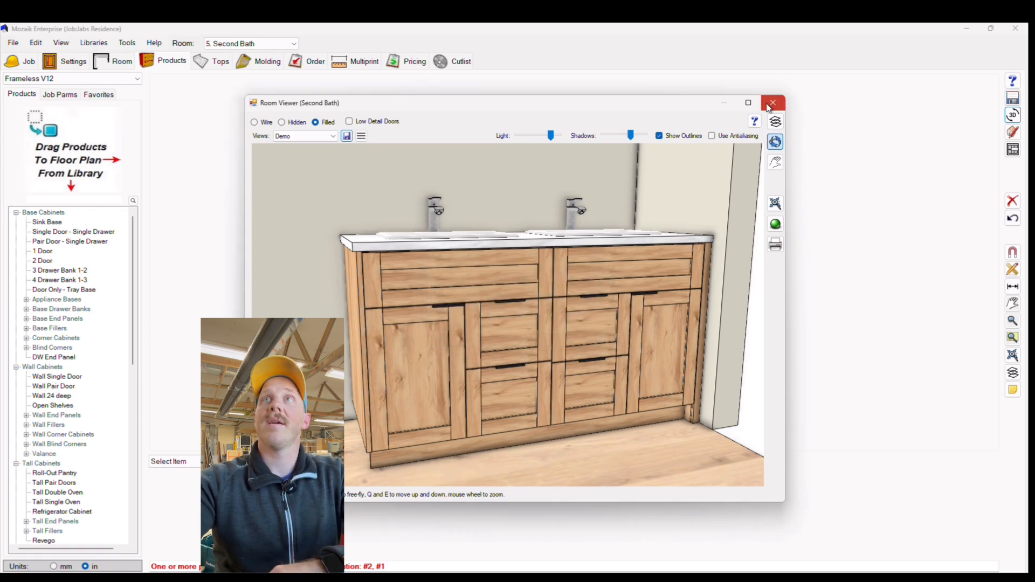
Place the Second Bath live 3D view Demo in the upper-left corner of the Multiprint Demo page
left_click(345, 63)
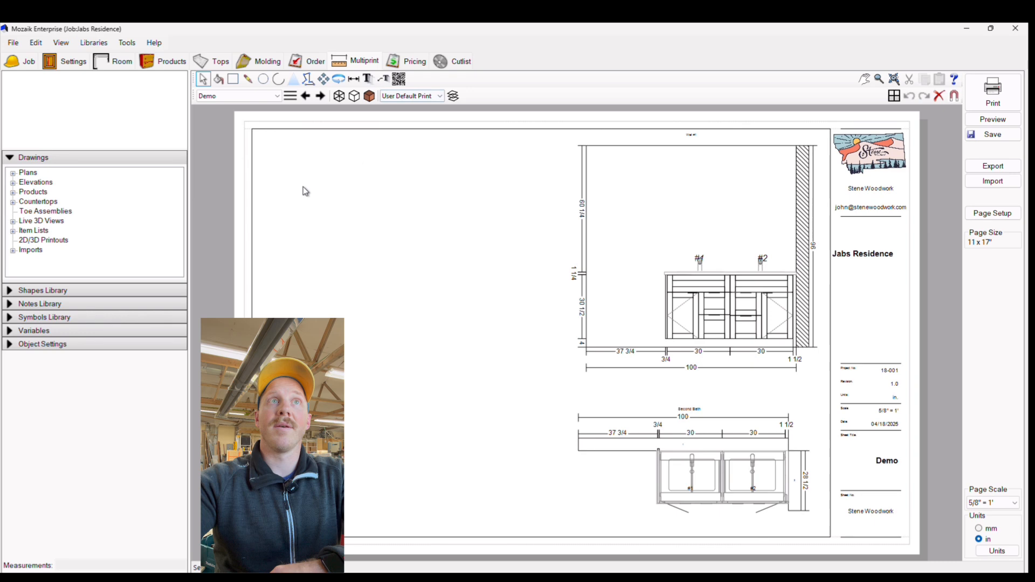
left_click(38, 221)
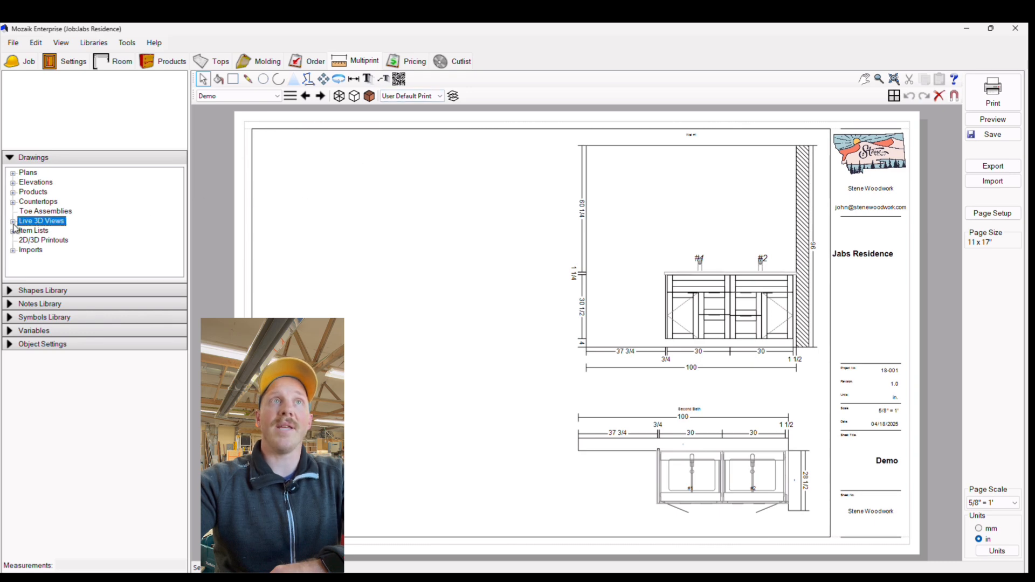
left_click(13, 221)
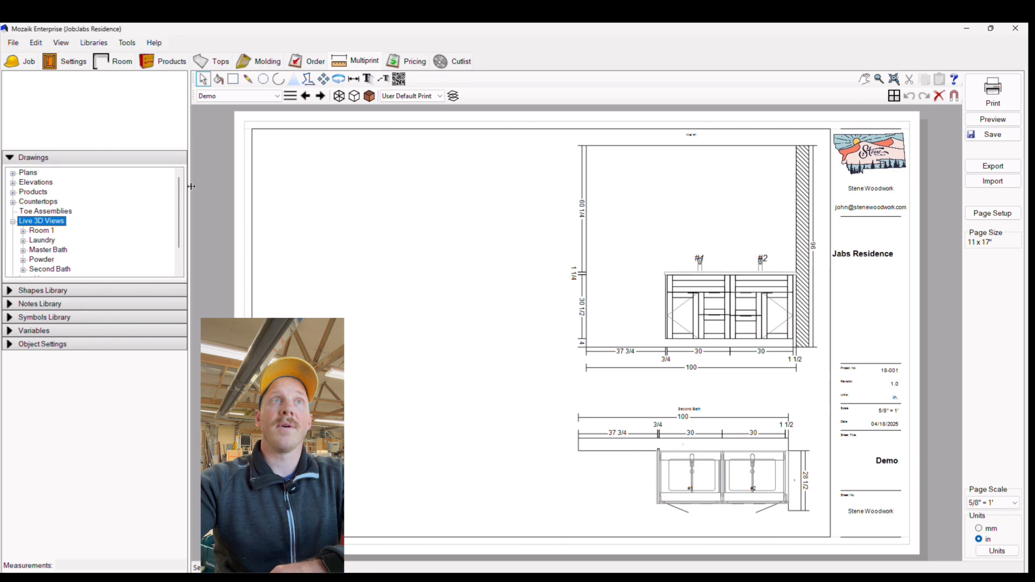
left_click_drag(179, 199, 179, 221)
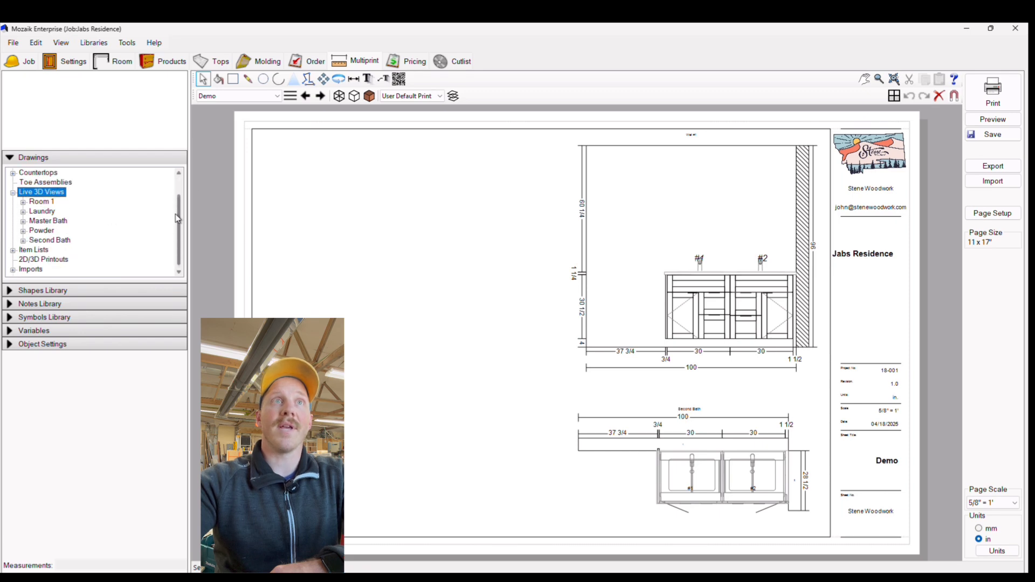
left_click(23, 241)
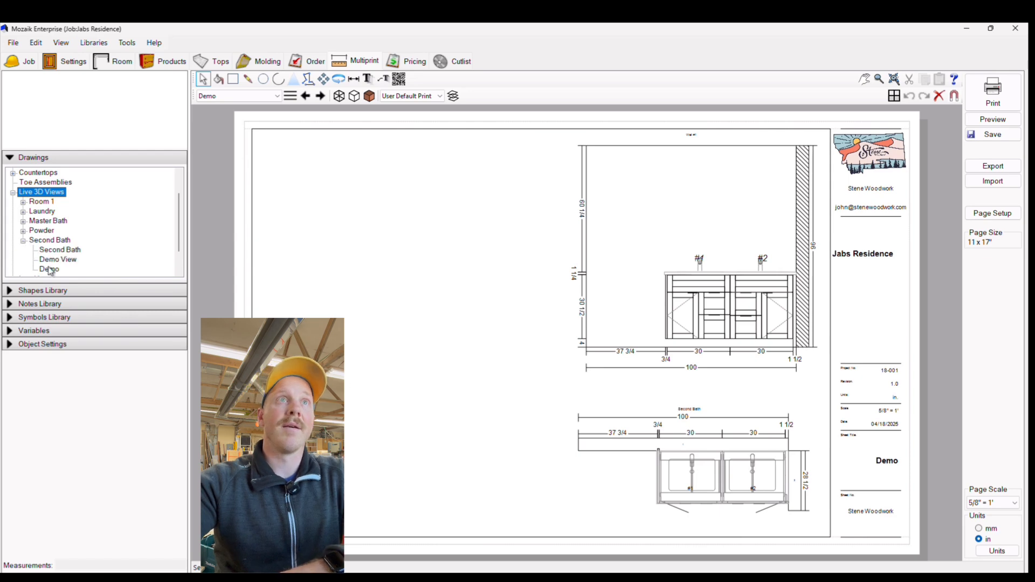
left_click(49, 269)
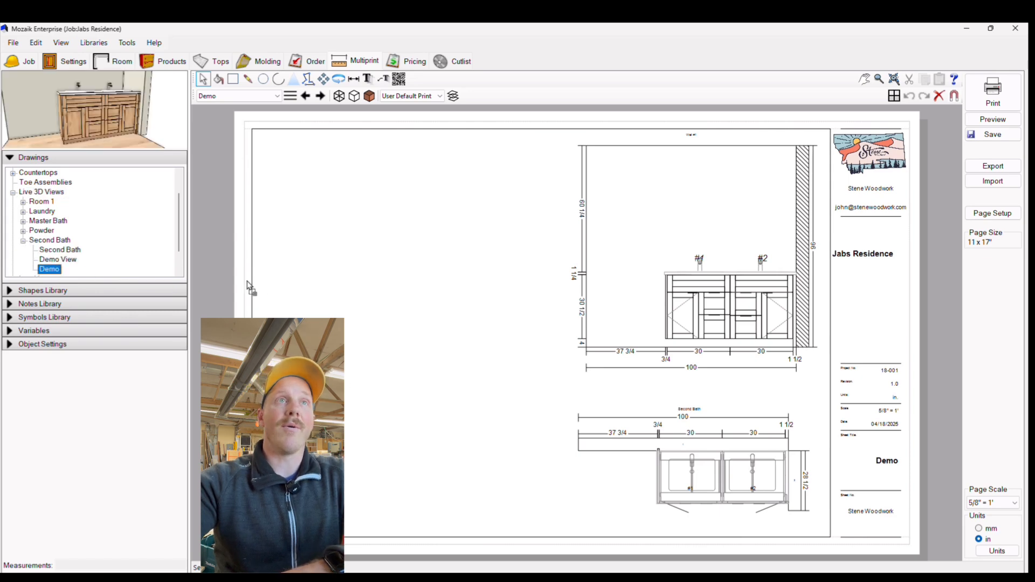
left_click_drag(419, 250, 255, 135)
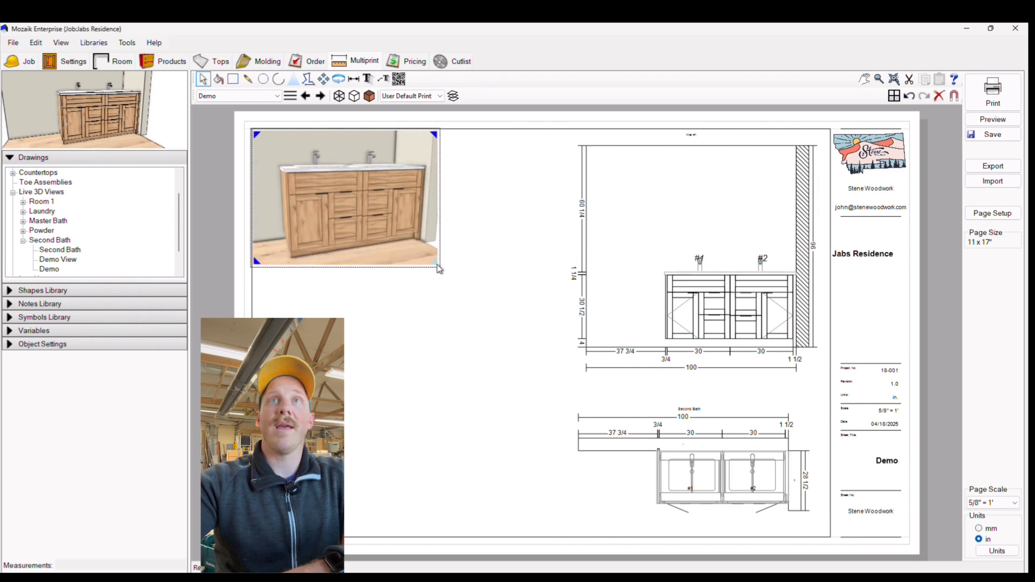
Enlarge the 3D view across the space beside the elevation, with its lower edge near the elevation's bottom dimension
left_click_drag(439, 268, 560, 453)
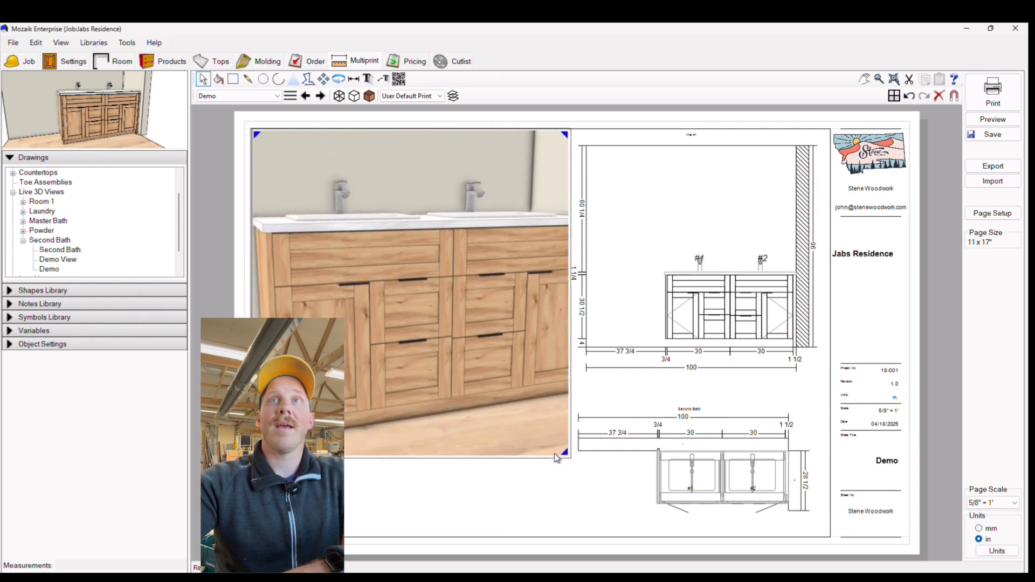
left_click_drag(569, 457, 570, 366)
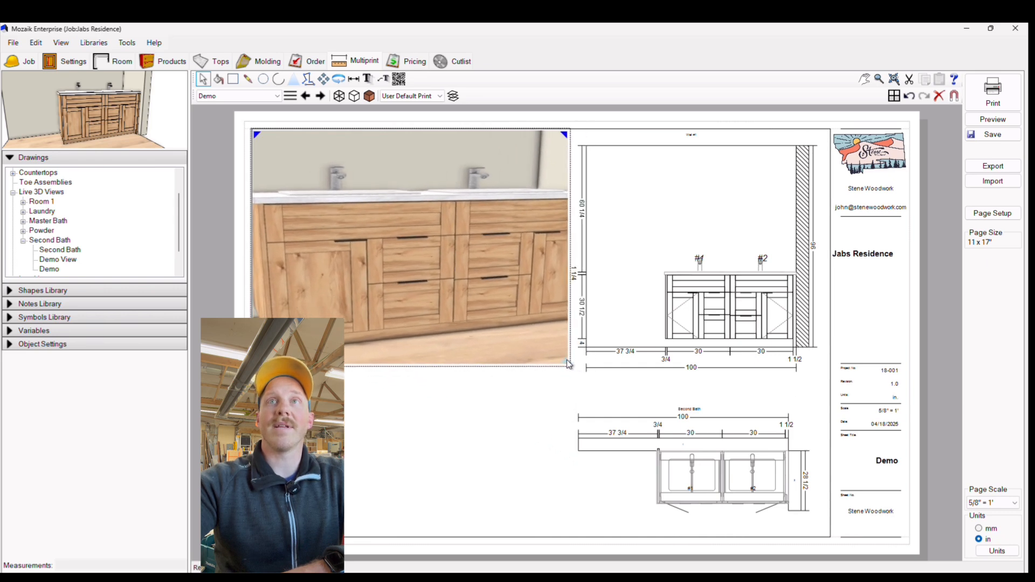
left_click(505, 418)
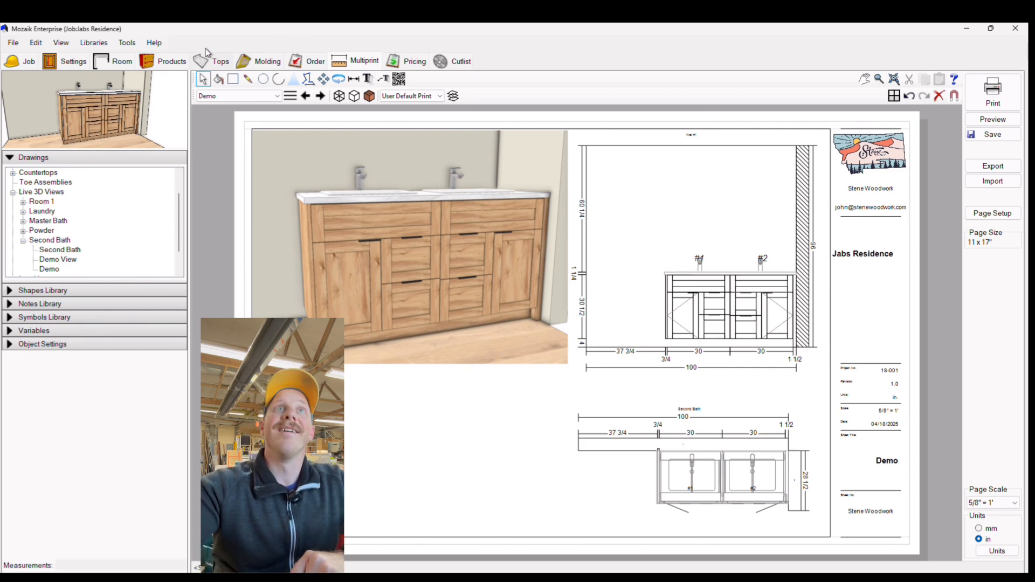
Split the door section in the face of sink base #1 horizontally into two stacked fronts and accept the product changes
left_click(169, 61)
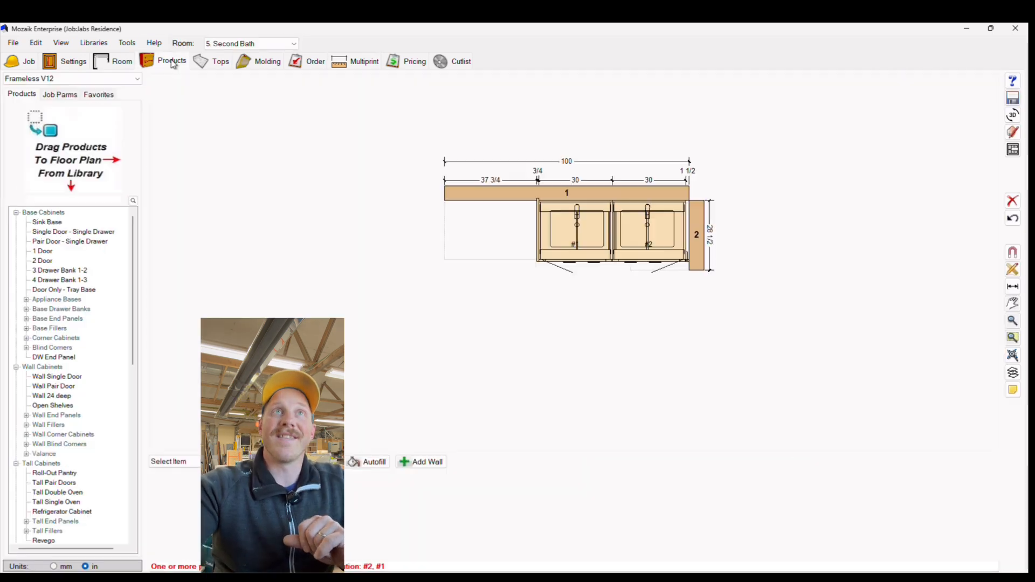
left_click(581, 253)
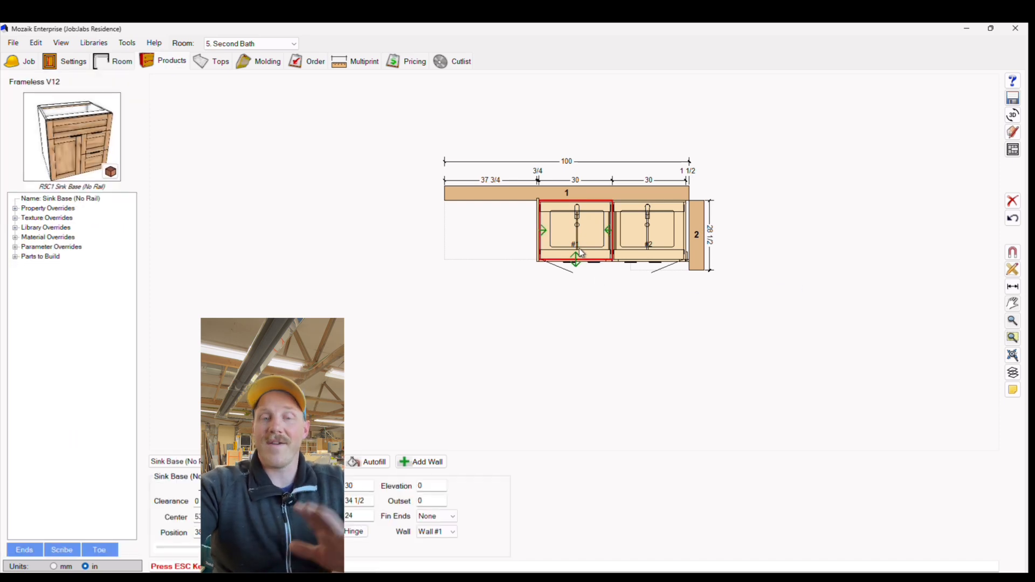
double_click(579, 248)
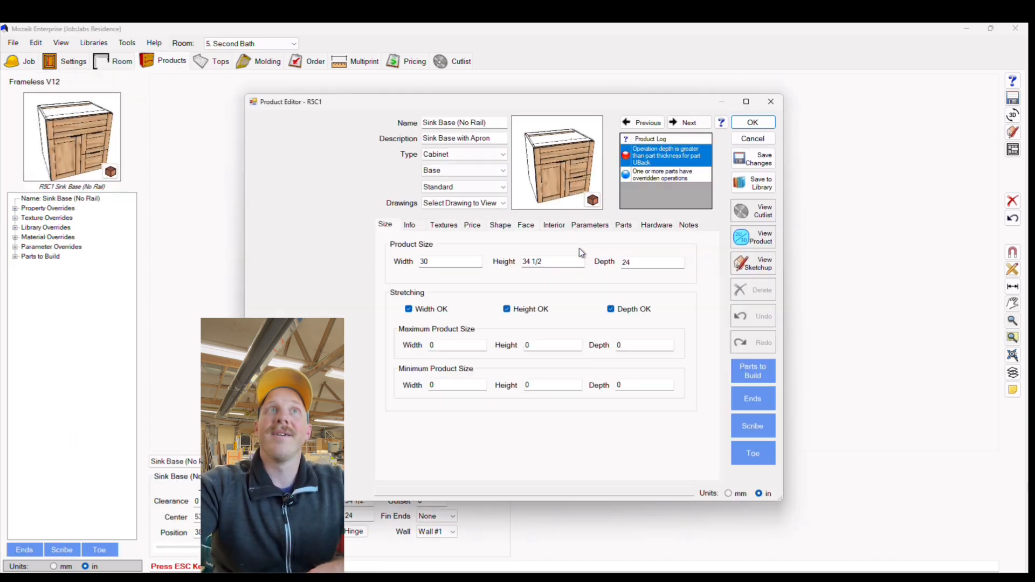
left_click(527, 226)
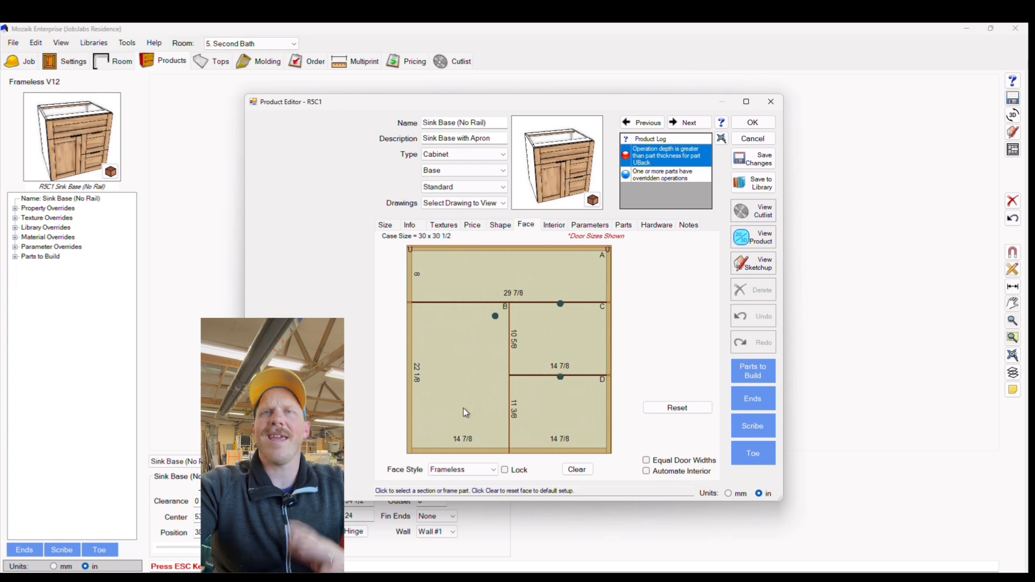
left_click(460, 389)
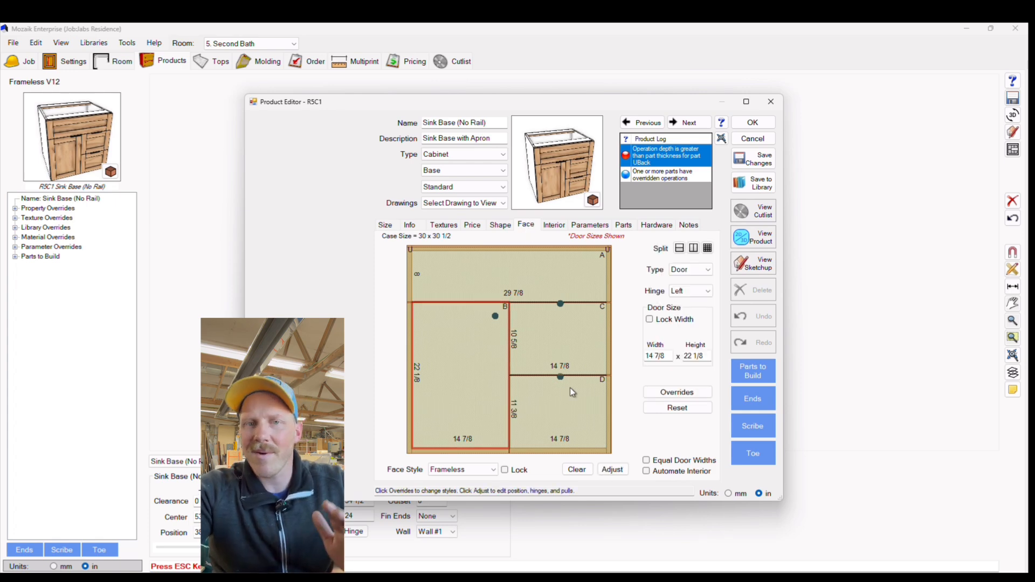
left_click(679, 248)
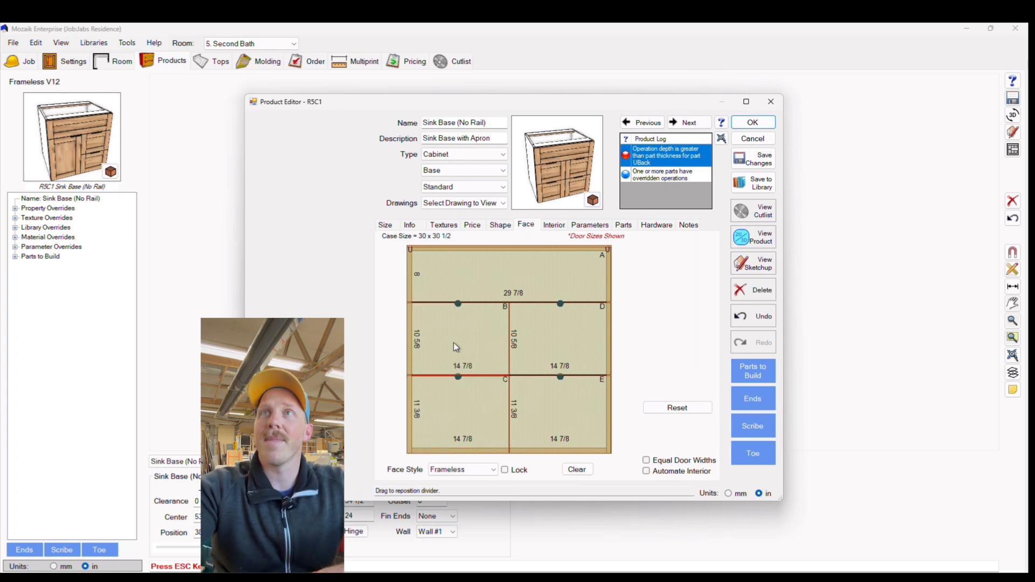
left_click(765, 123)
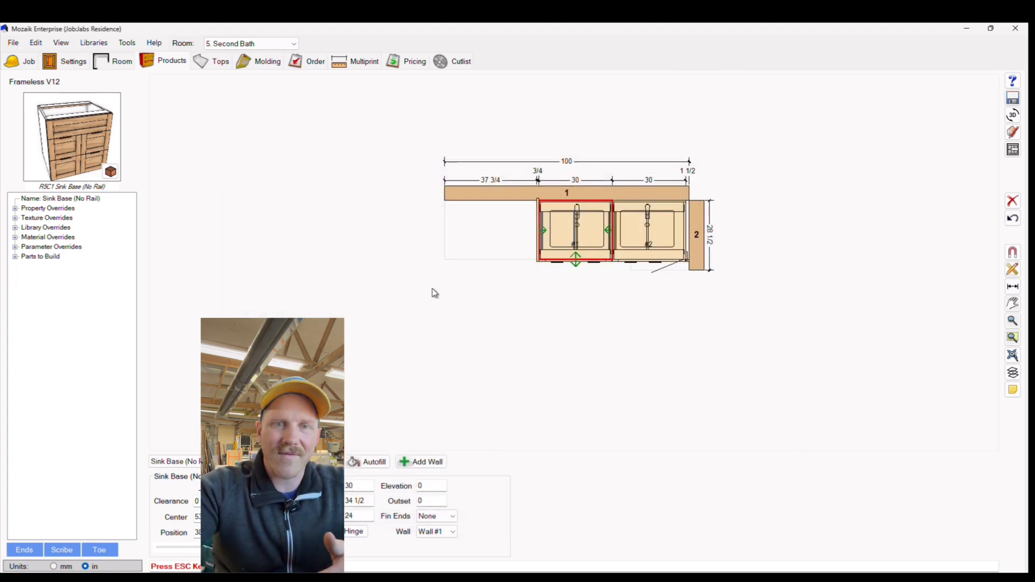
Check the edited vanity in the 3D room viewer and examine its views on the Multiprint Demo page
left_click(1013, 115)
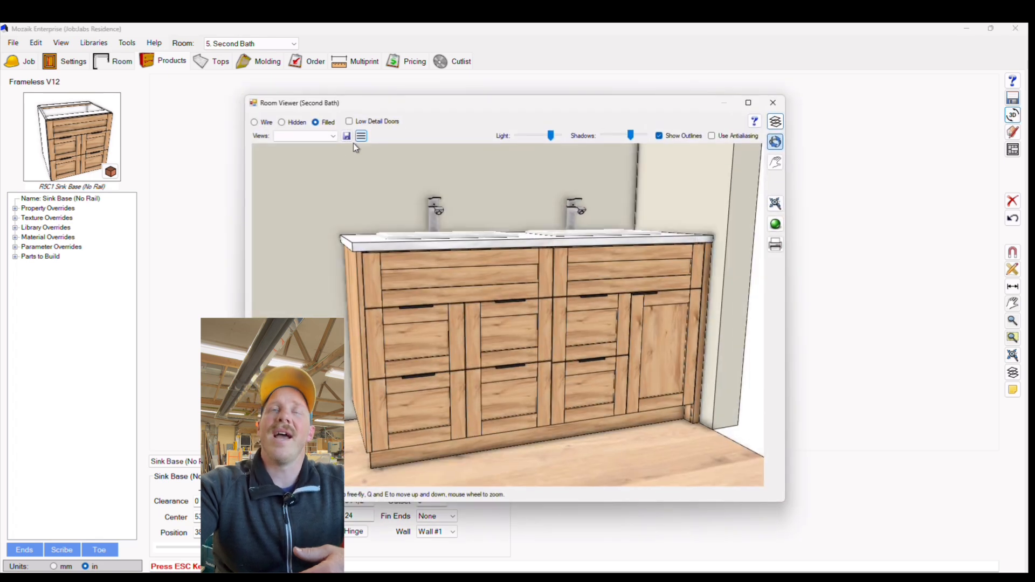
left_click(773, 102)
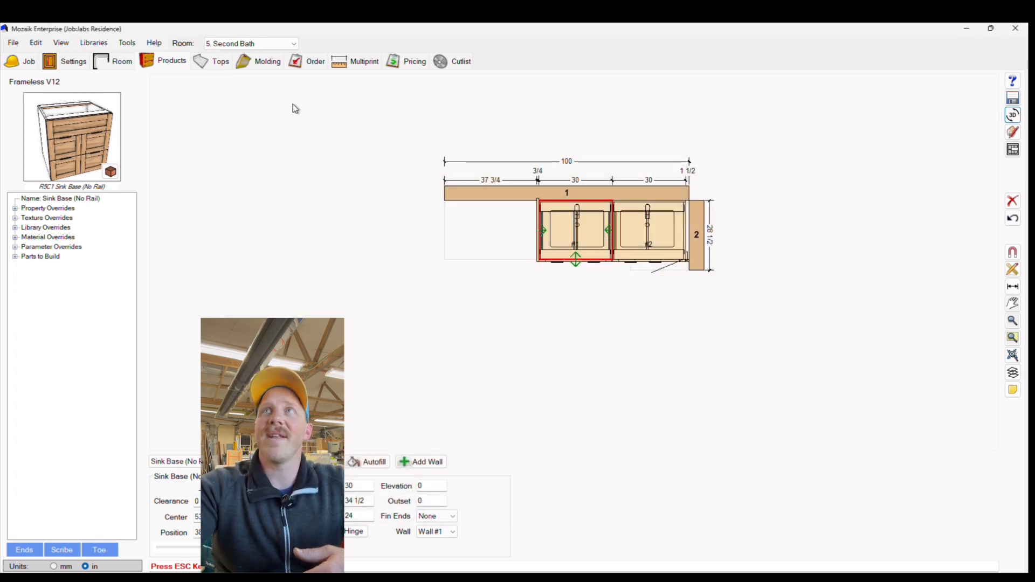
left_click(360, 62)
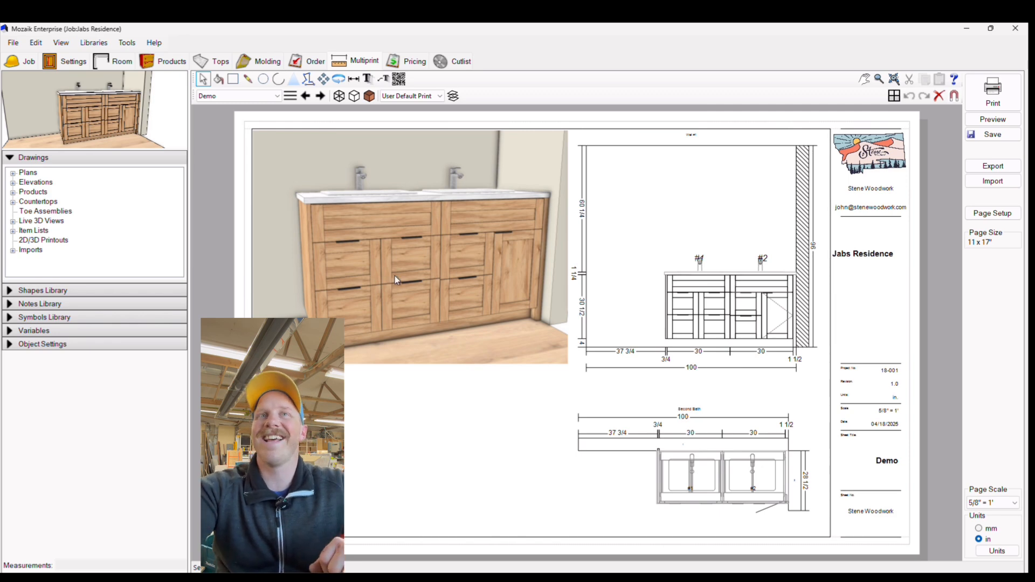
left_click(430, 237)
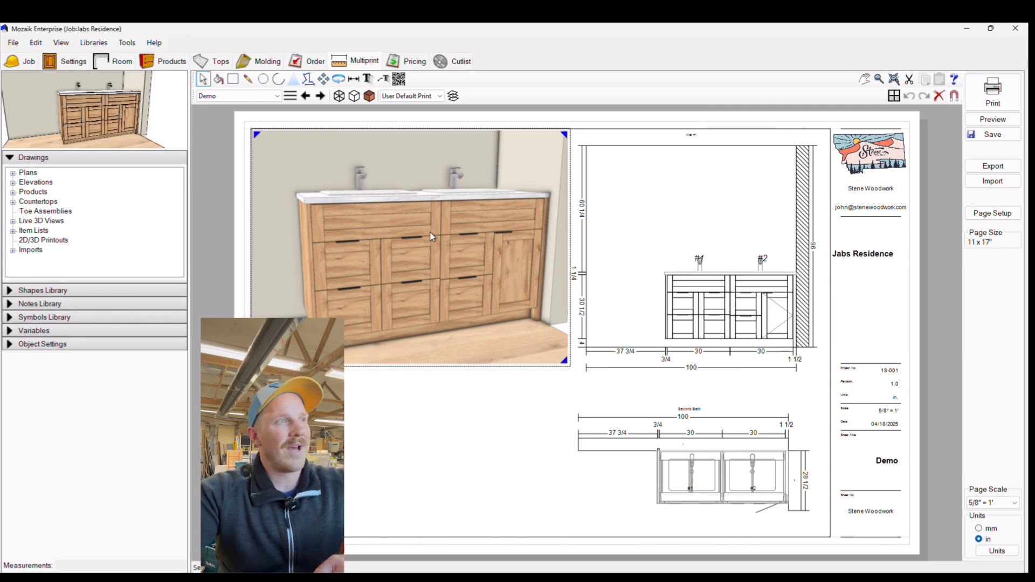
left_click(496, 374)
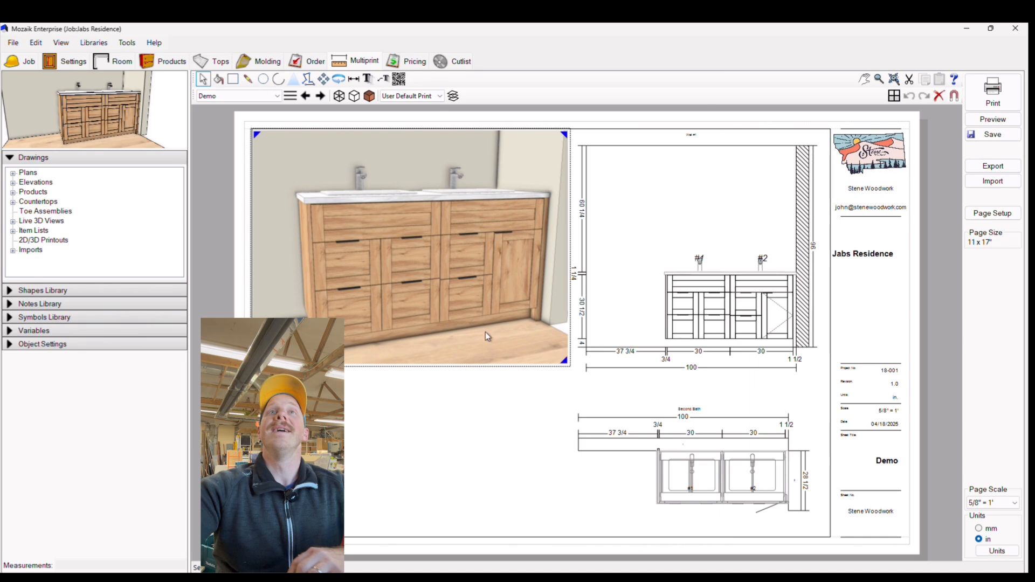
left_click(454, 475)
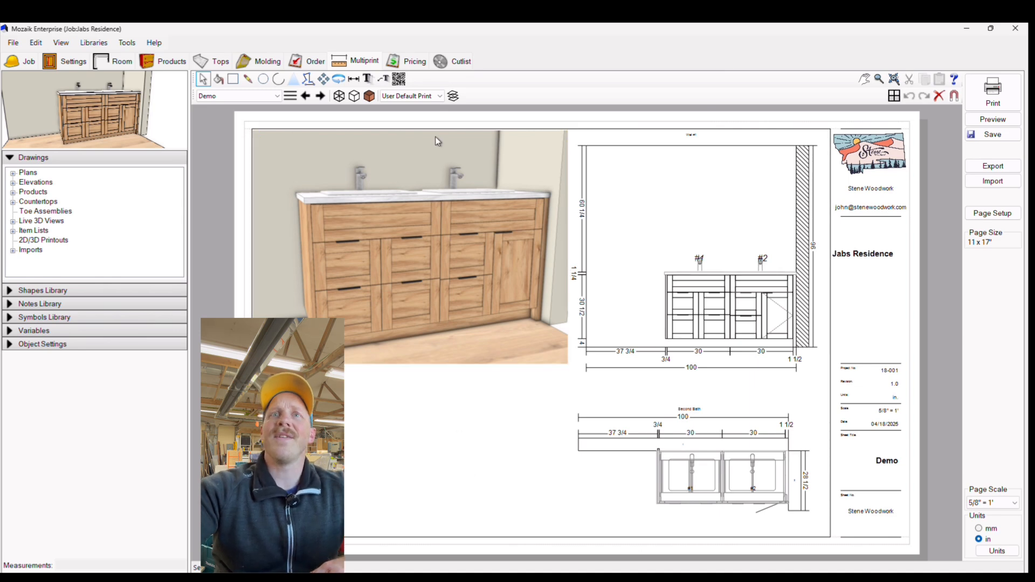
Add a text box below the 3D view with the text "This is for the internet!!!!!!!!!!!!!!!11"
left_click(367, 79)
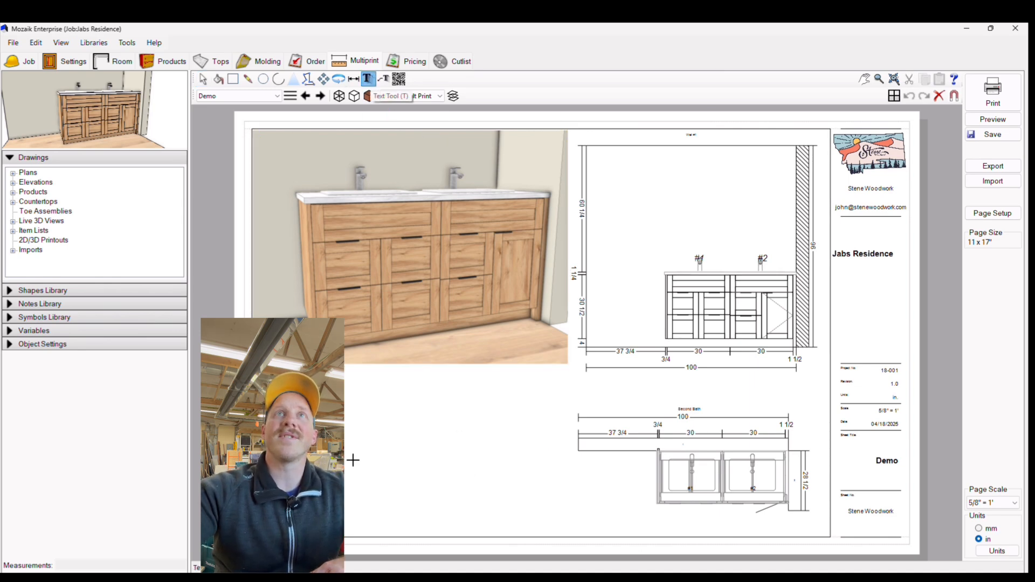
left_click_drag(350, 419, 508, 514)
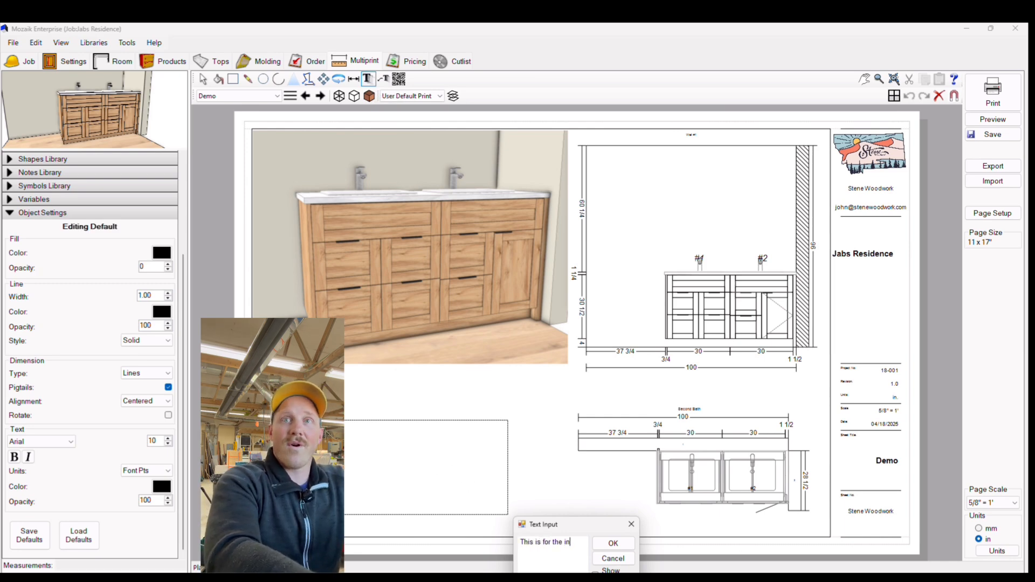
type("This is for the internet")
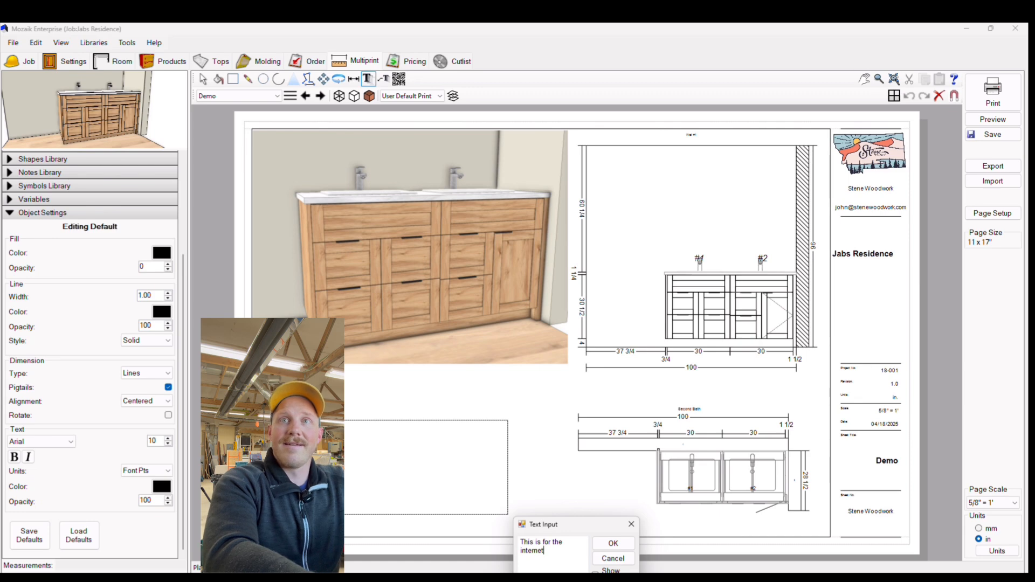
type("!!!!!!!!!!!!!!!11")
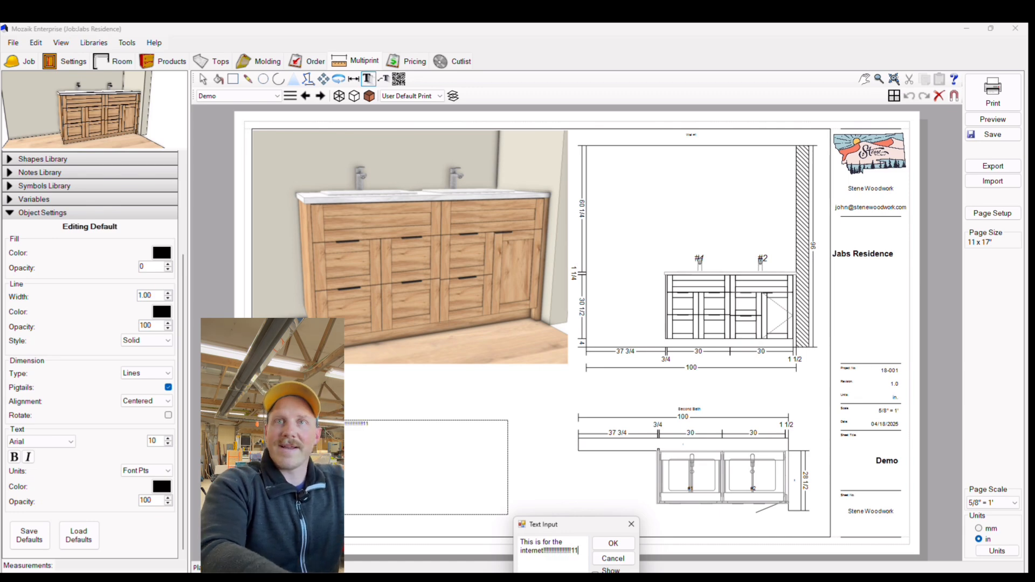
left_click(613, 543)
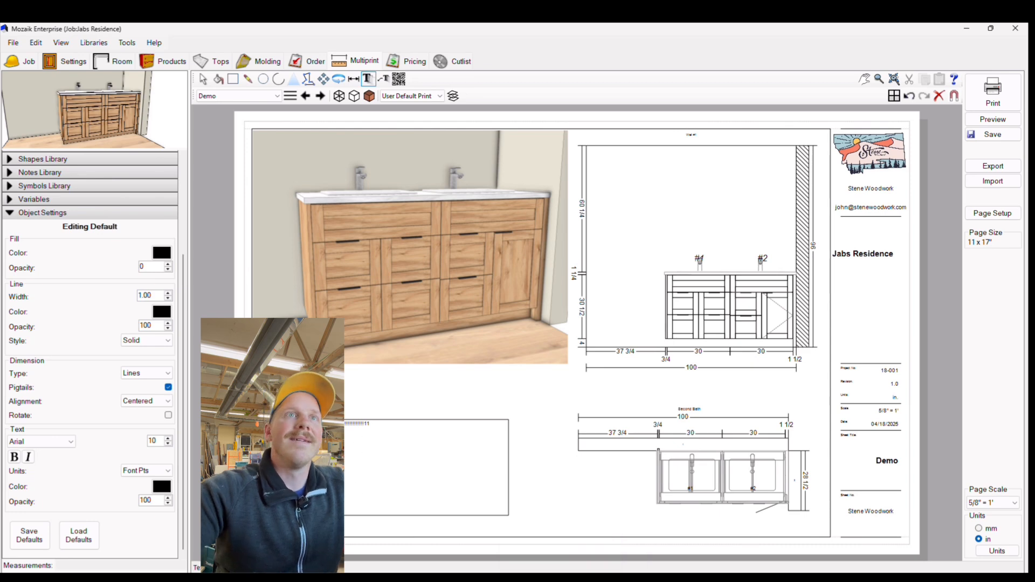
Set the default text size to 100 font points
left_click(160, 442)
left_click_drag(160, 442, 124, 441)
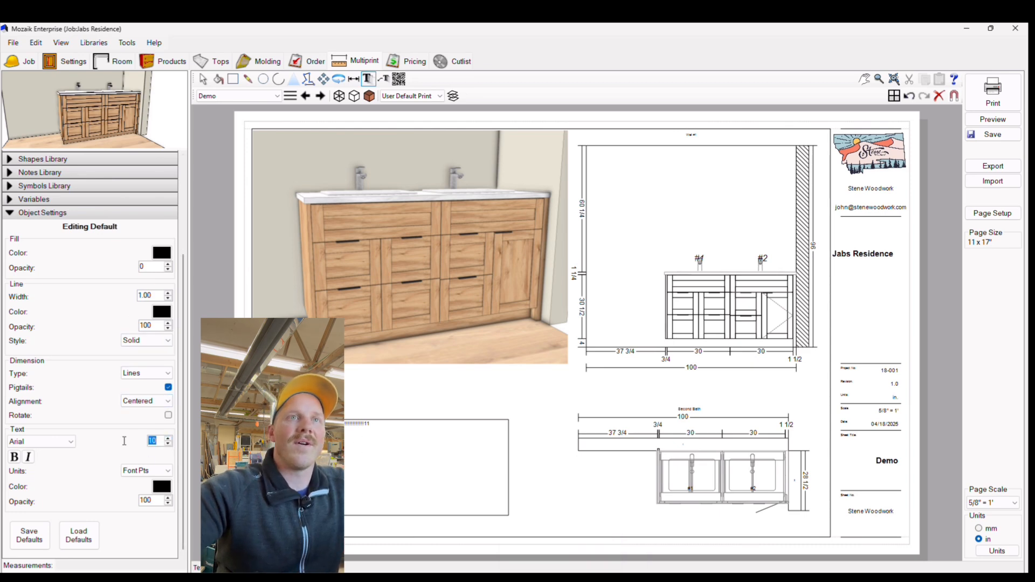
type("100")
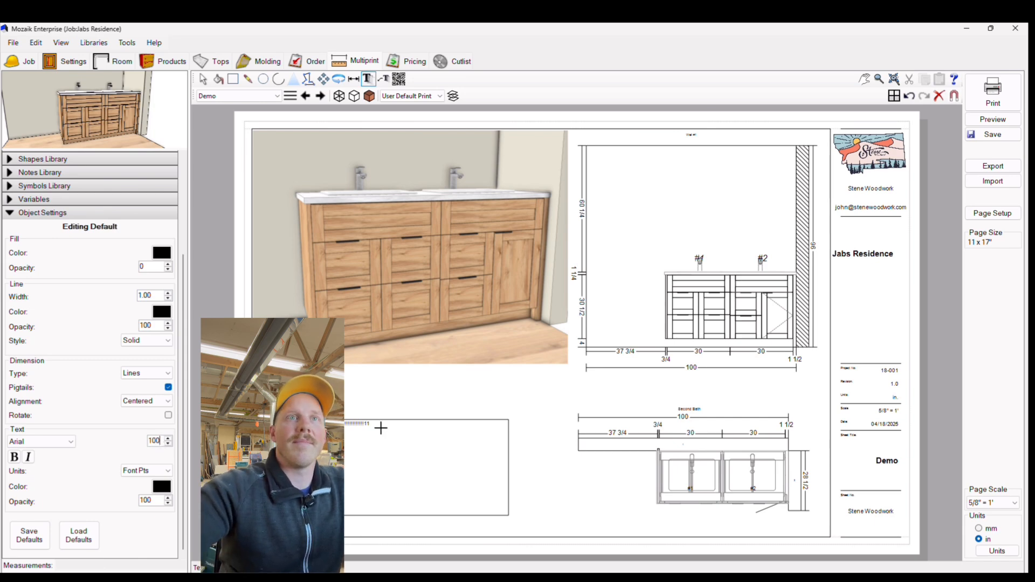
left_click(363, 427)
key("a")
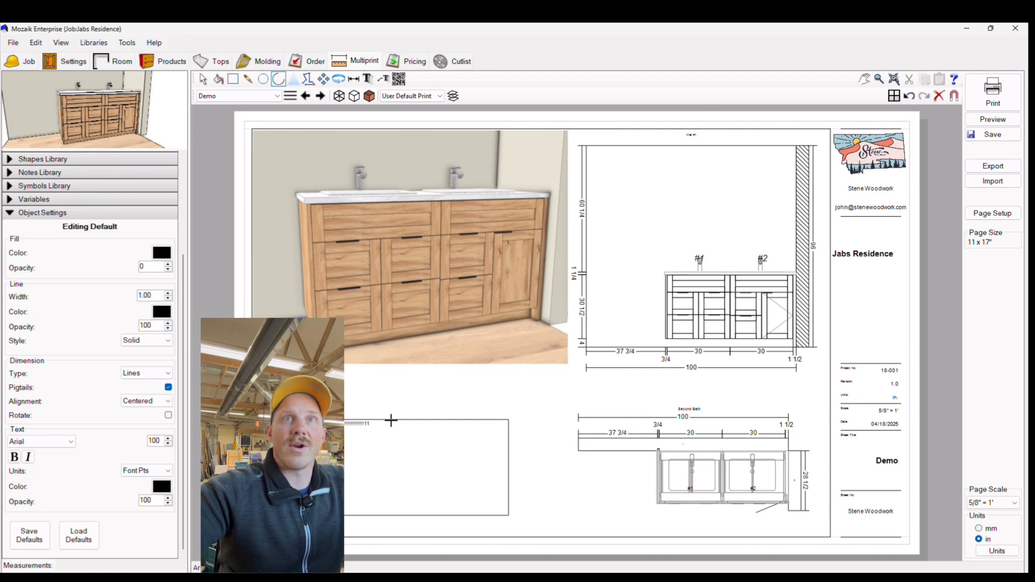
Set the text size of the note below the 3D view to 50 font points after trying 100
left_click(203, 79)
left_click(408, 436)
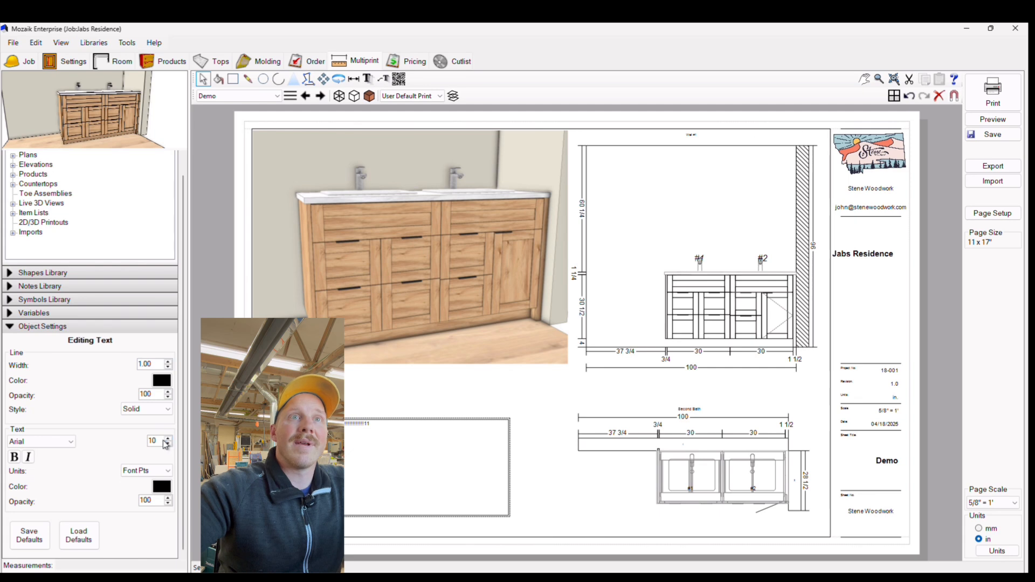
type("0")
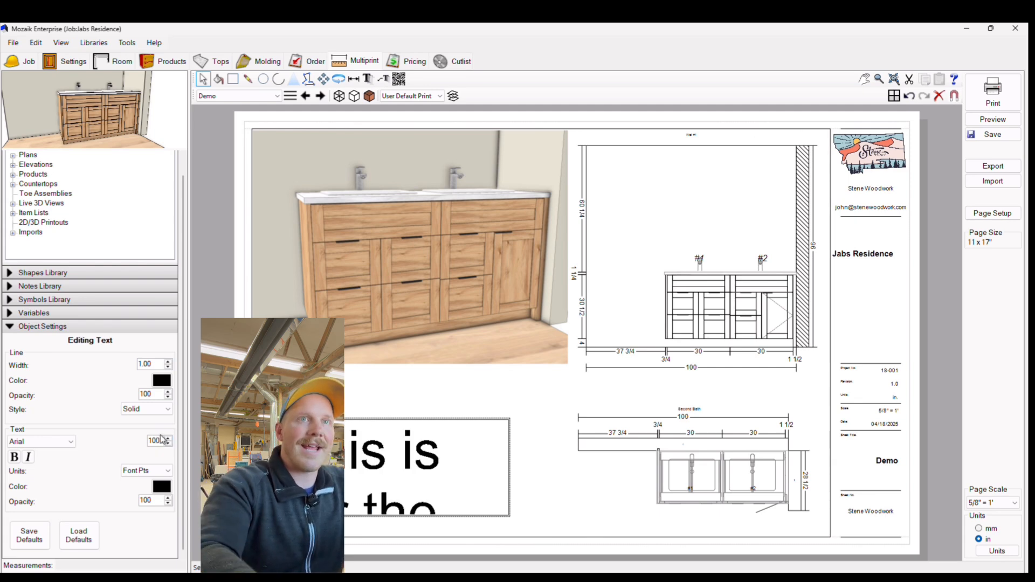
left_click_drag(160, 441, 124, 443)
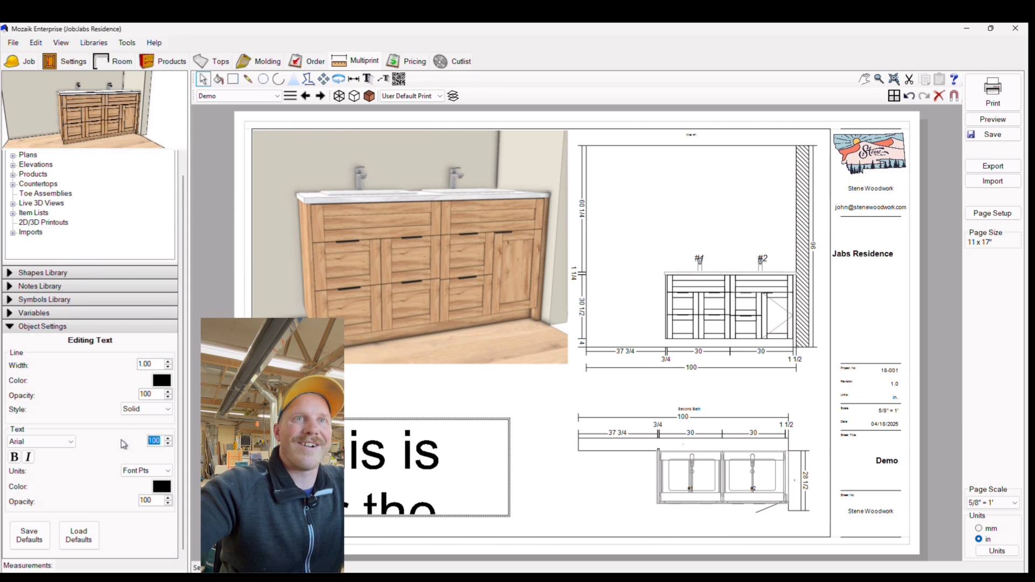
type("50")
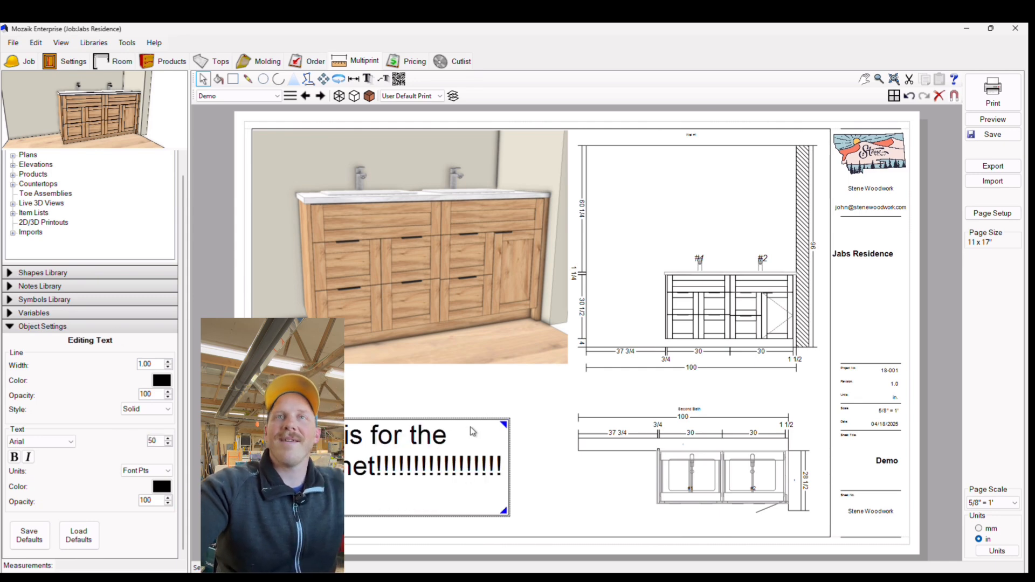
Move the text note into the empty area below the 3D view, beside the plan
left_click(324, 79)
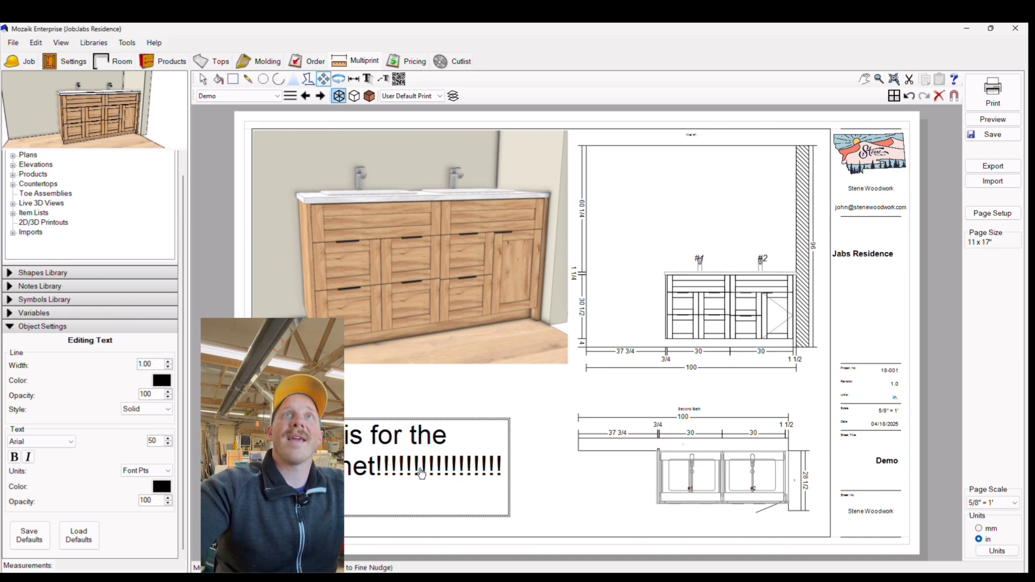
left_click(421, 468)
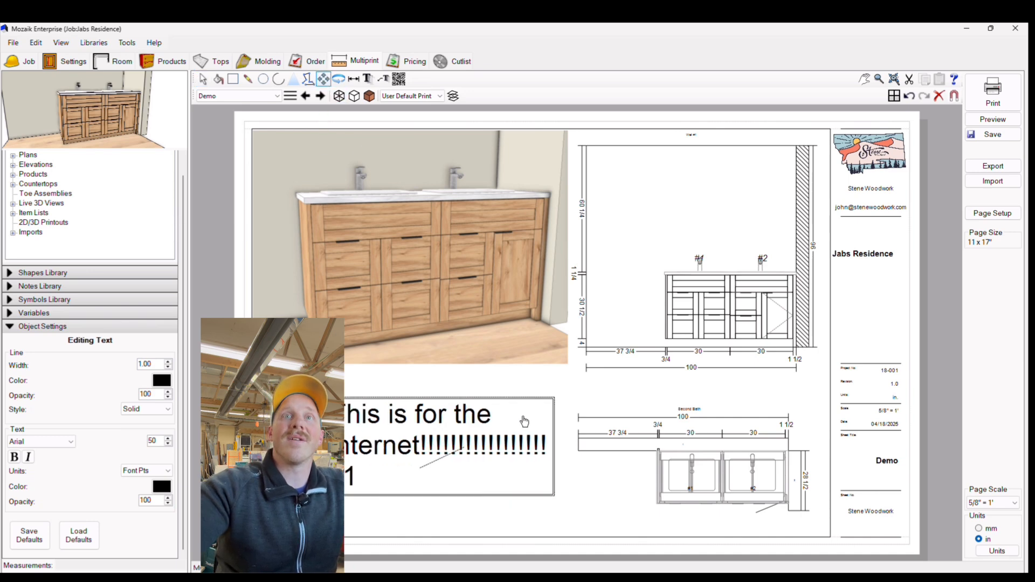
left_click(436, 456)
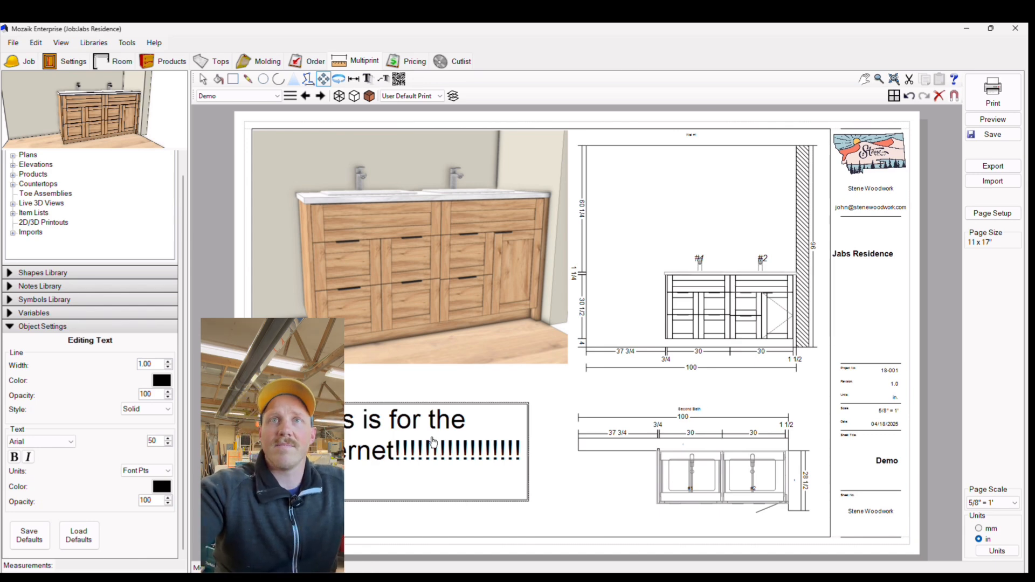
left_click_drag(433, 442, 504, 464)
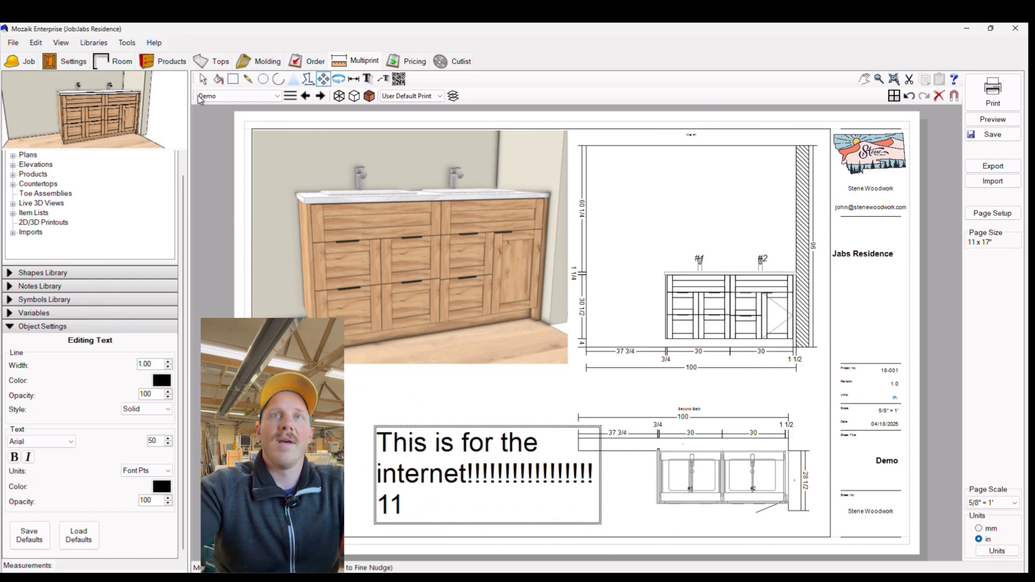
Delete the "This is for the internet" text note from the Demo page
left_click(203, 79)
left_click(483, 472)
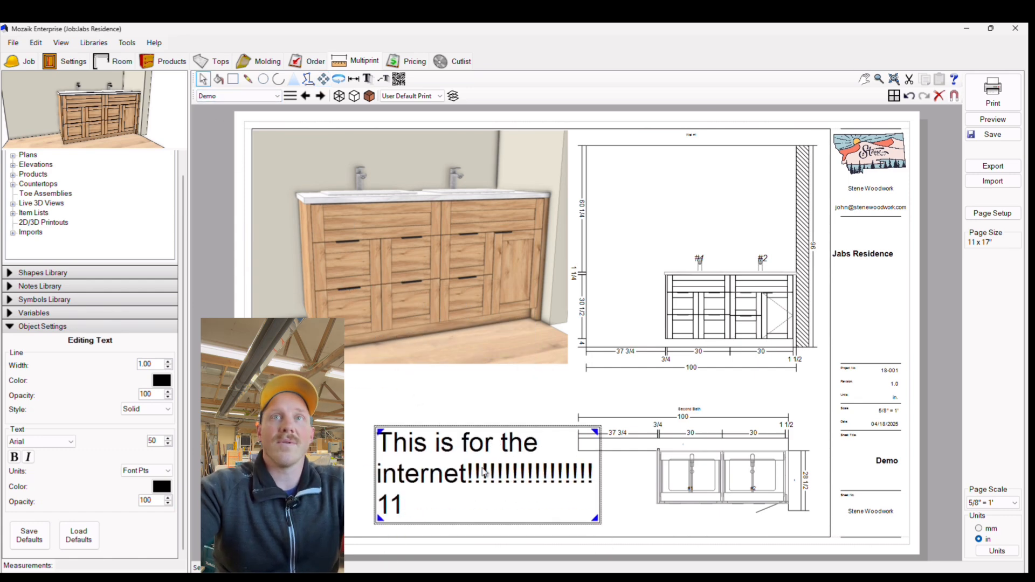
key("Delete")
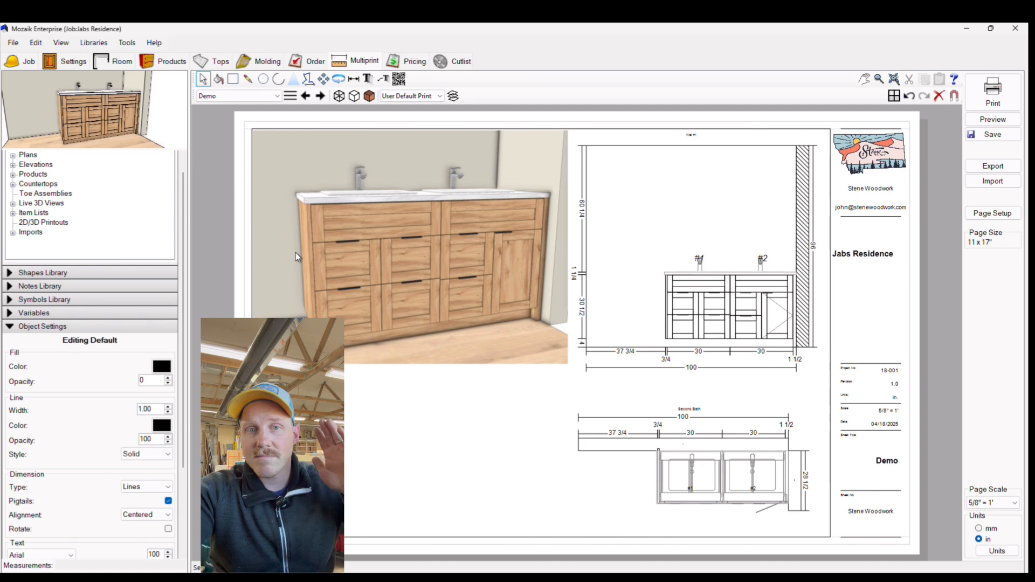
Review the job's other Multiprint pages from Powder Room back to Laundry, and return to the Demo page
left_click(305, 96)
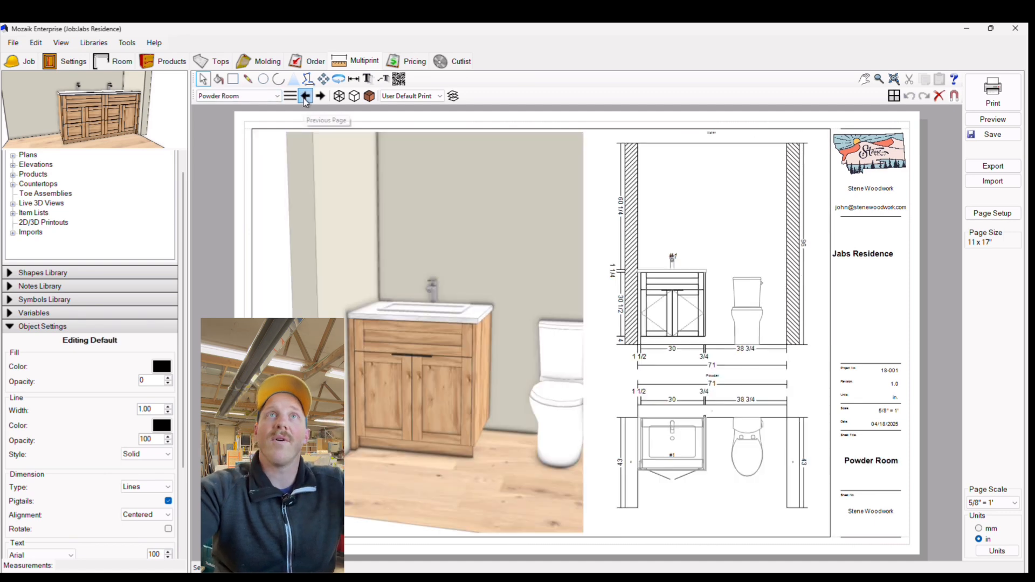
left_click(306, 96)
left_click(305, 96)
left_click(305, 96)
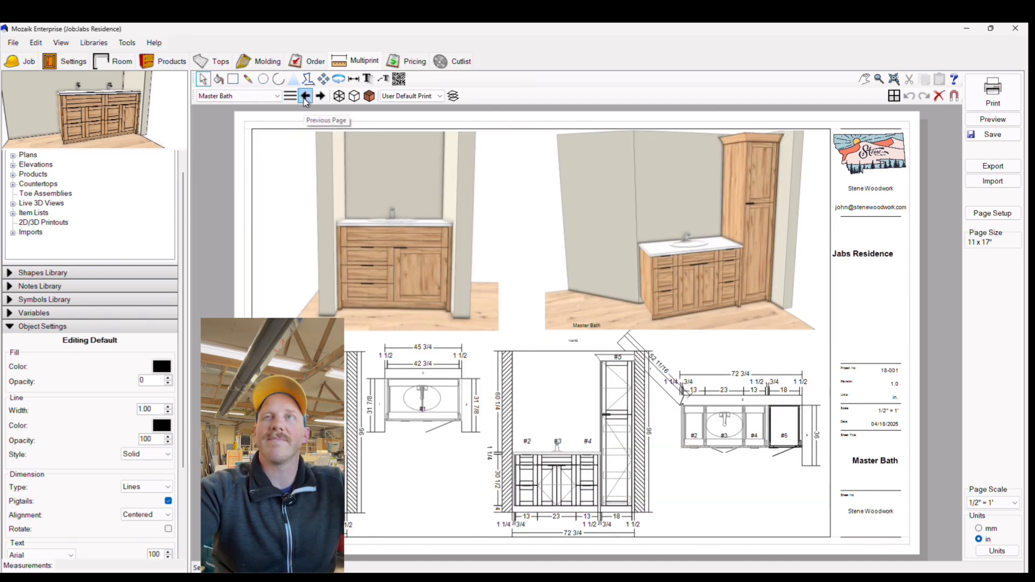
left_click(305, 97)
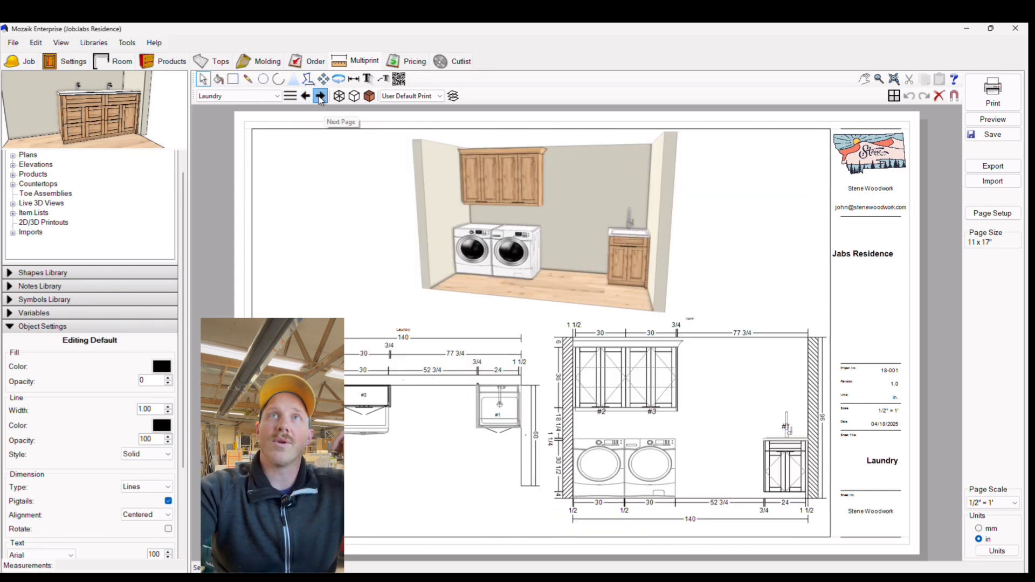
left_click(320, 97)
left_click(320, 97)
left_click(320, 97)
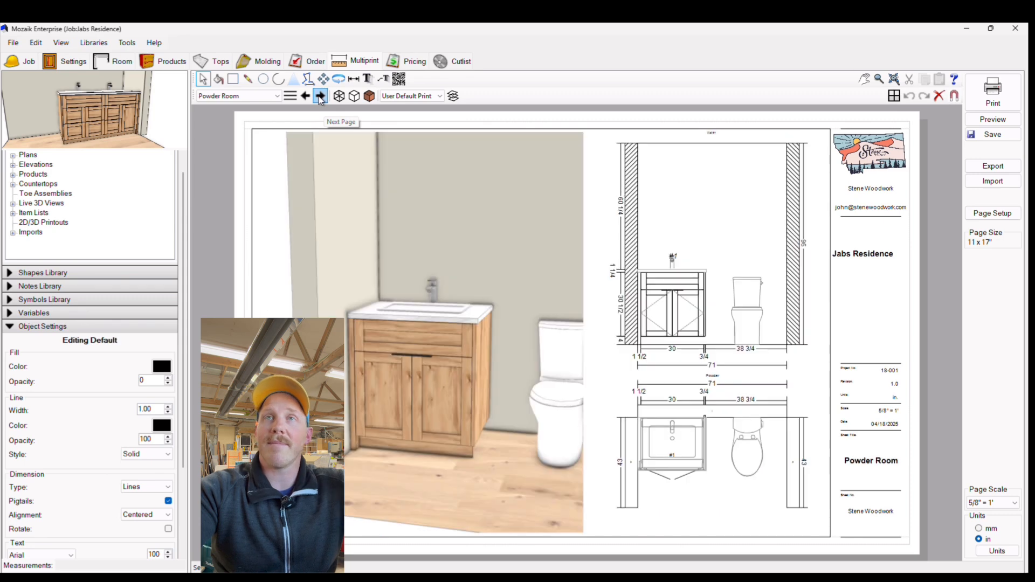
left_click(320, 97)
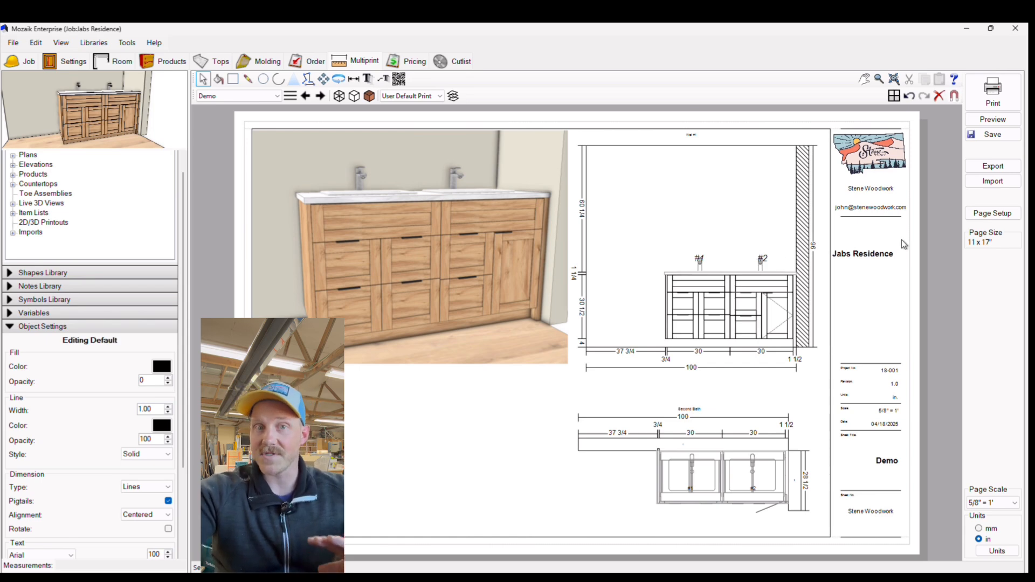
Send all Multiprint pages to the Microsoft Print to PDF printer
left_click(994, 93)
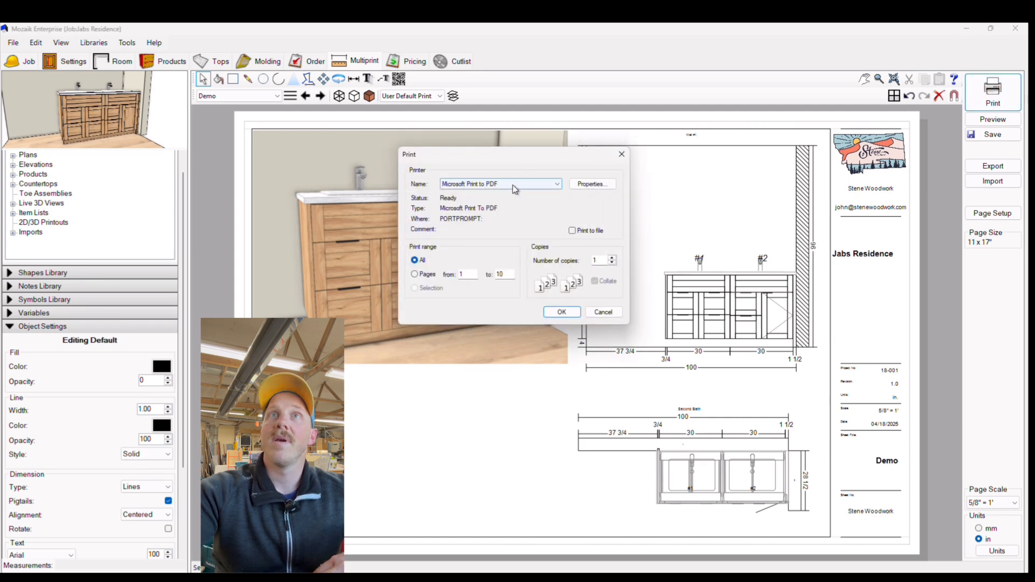
left_click(513, 186)
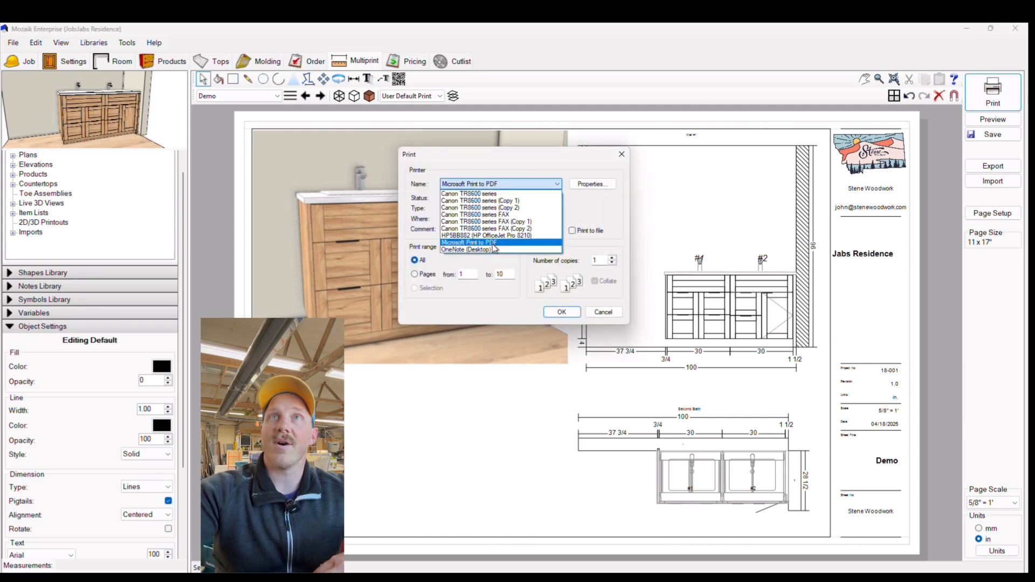
left_click(488, 243)
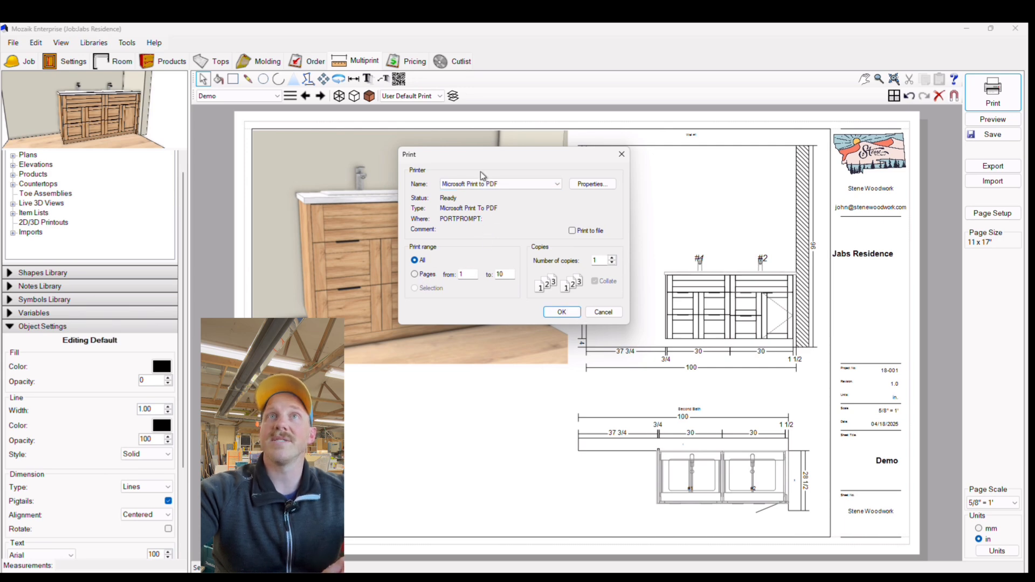
left_click(560, 313)
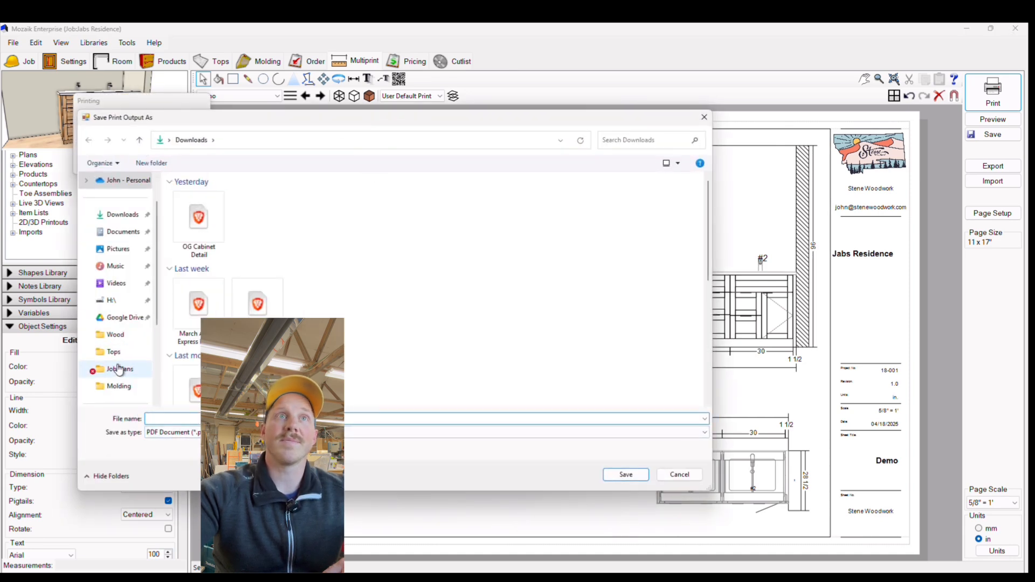
Choose the Job Plans folder and the file name afadsawef for the PDF output, and cancel the save
left_click(143, 369)
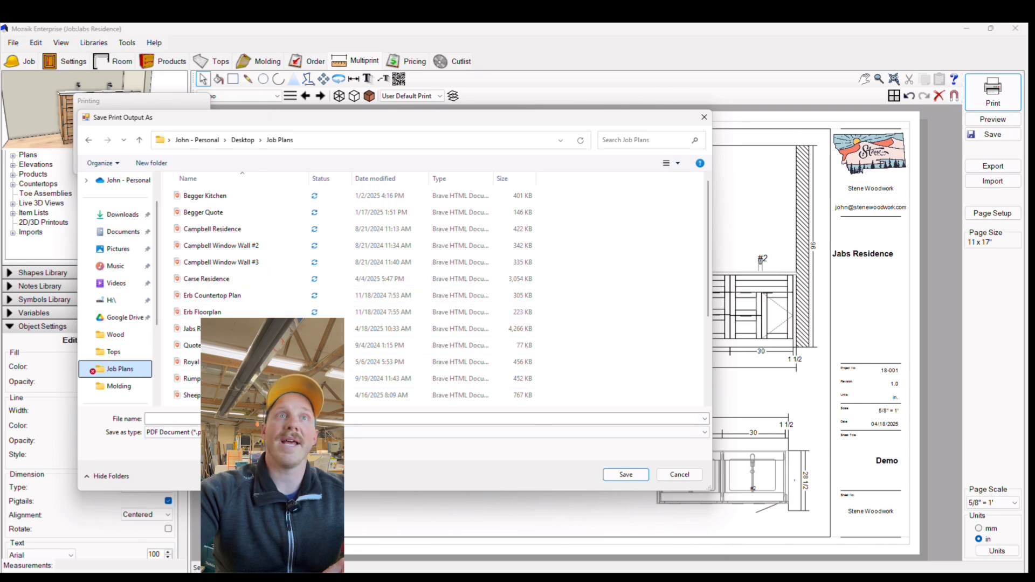
key("Tab")
key("Tab")
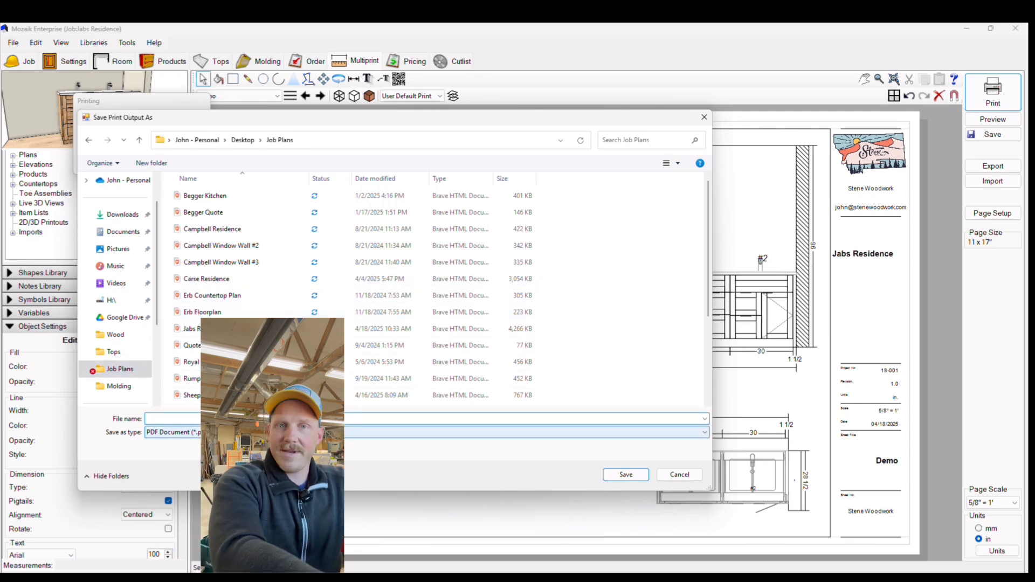
type("afadsa")
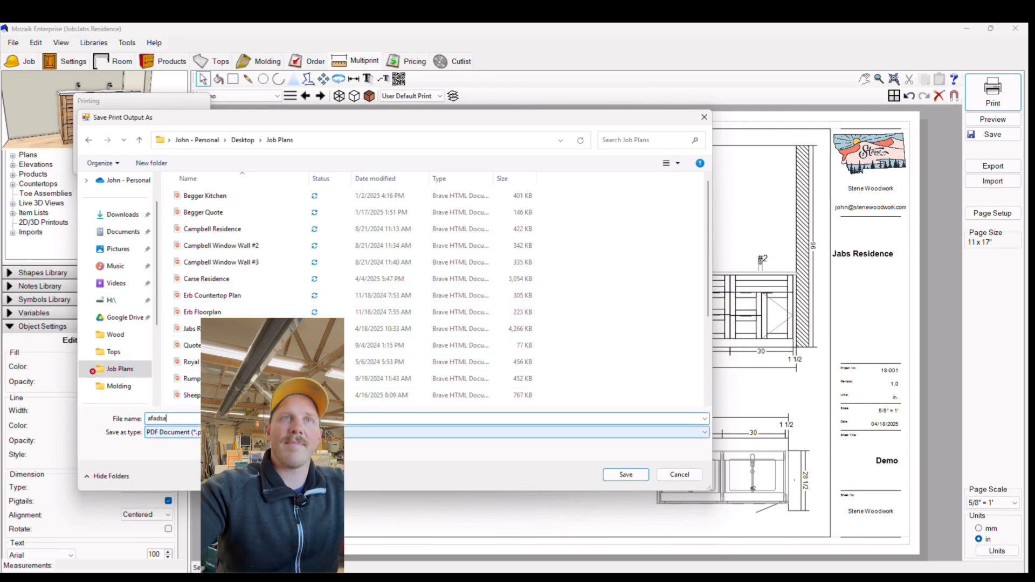
type("wef")
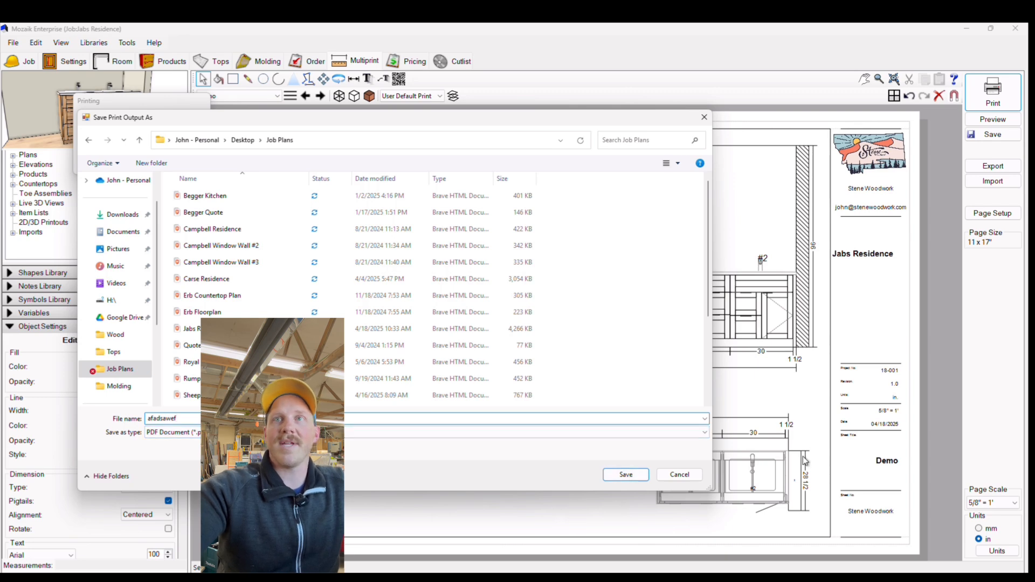
left_click(686, 474)
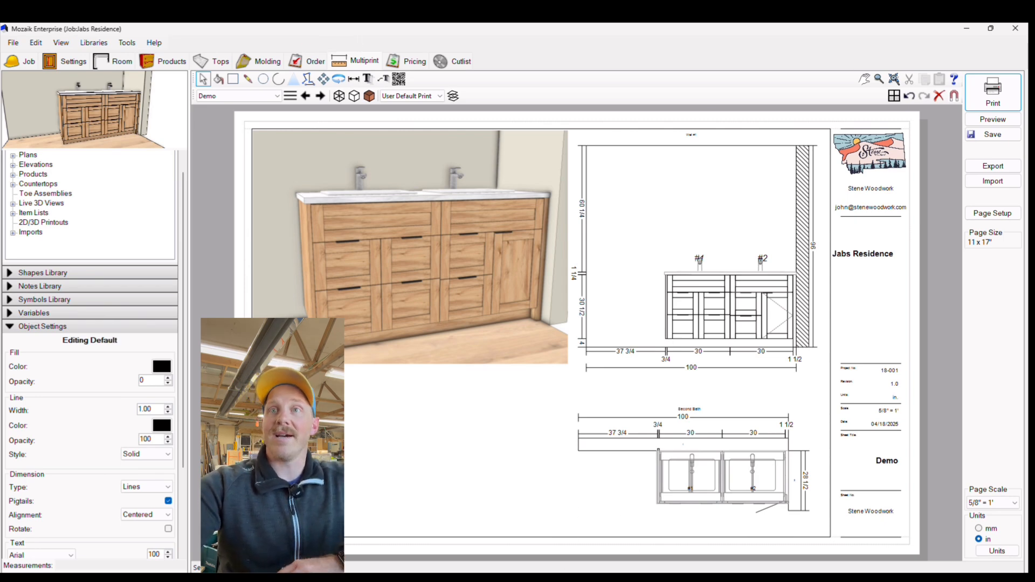
Open the existing Jabs Residence PDF from the Job Plans folder in File Explorer and bring its browser window into full view
left_click(657, 578)
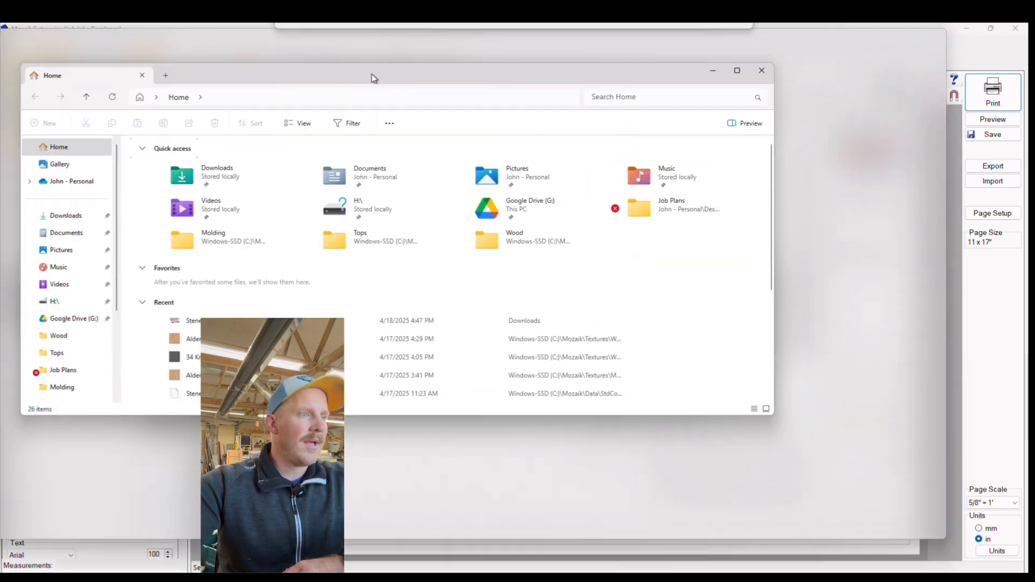
left_click_drag(371, 75, 449, 122)
left_click(138, 413)
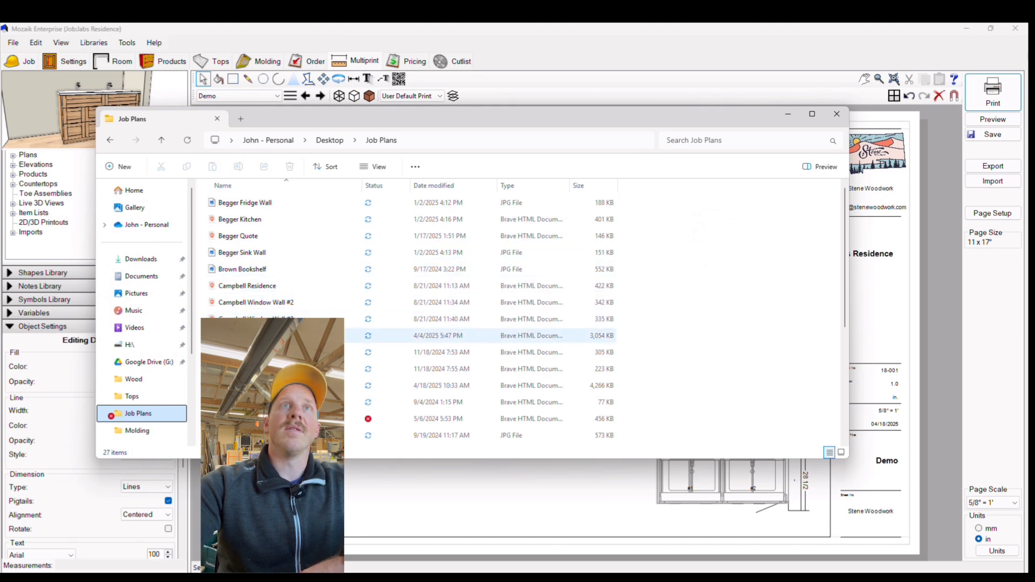
double_click(269, 385)
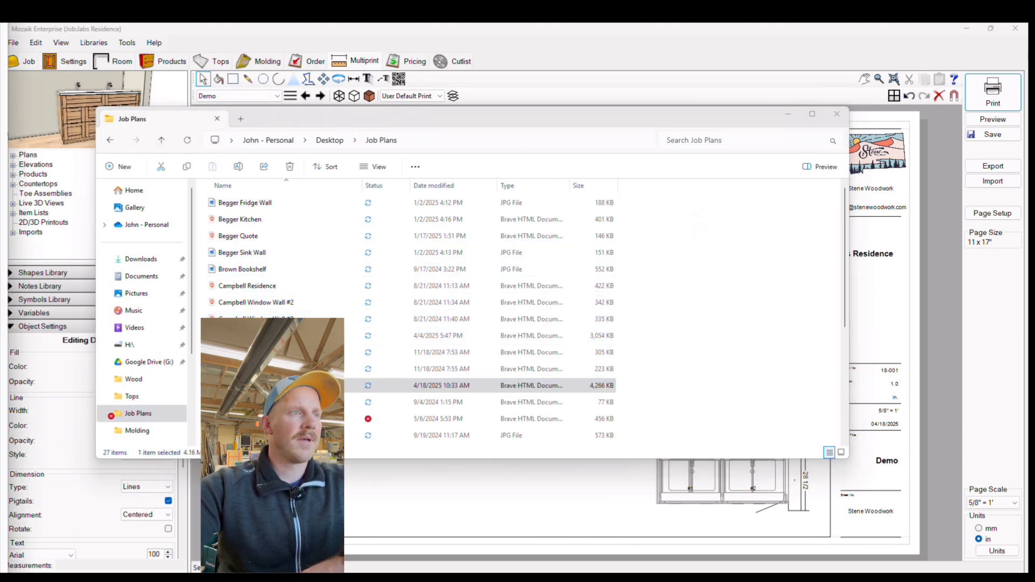
left_click_drag(2, 30, 457, 102)
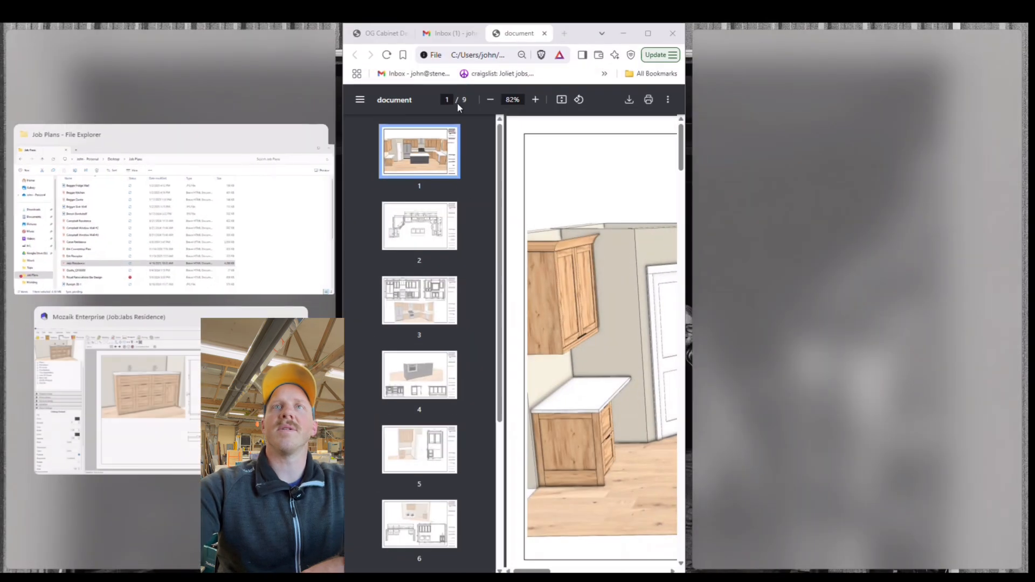
left_click(593, 35)
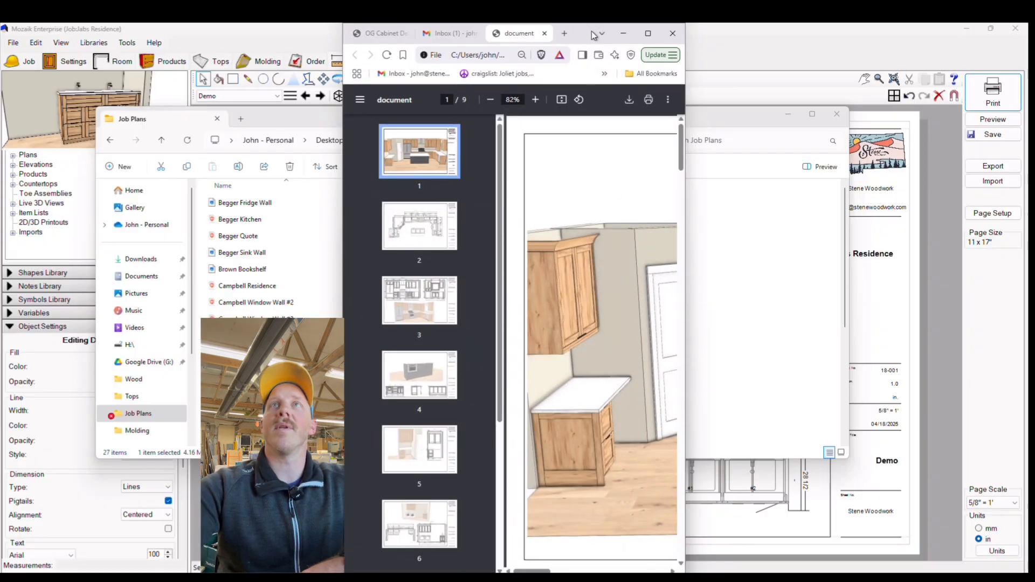
left_click_drag(593, 35, 817, 76)
Examine the PDF sheets through to the Powder Room page, and return to Mozaik and select the Second Bath Wall 1 elevation
scroll(700, 343, "down", 20)
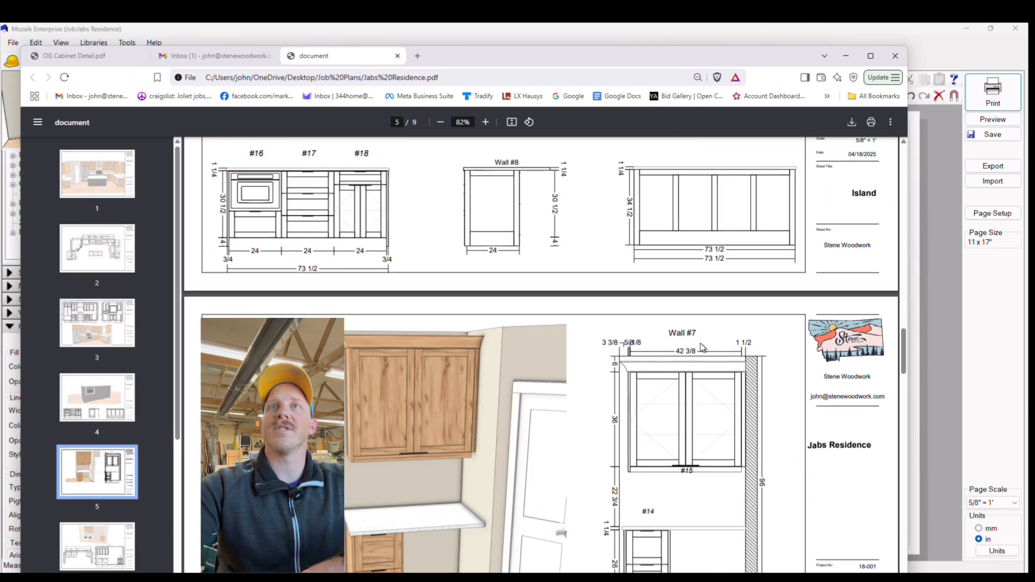
scroll(701, 346, "down", 12)
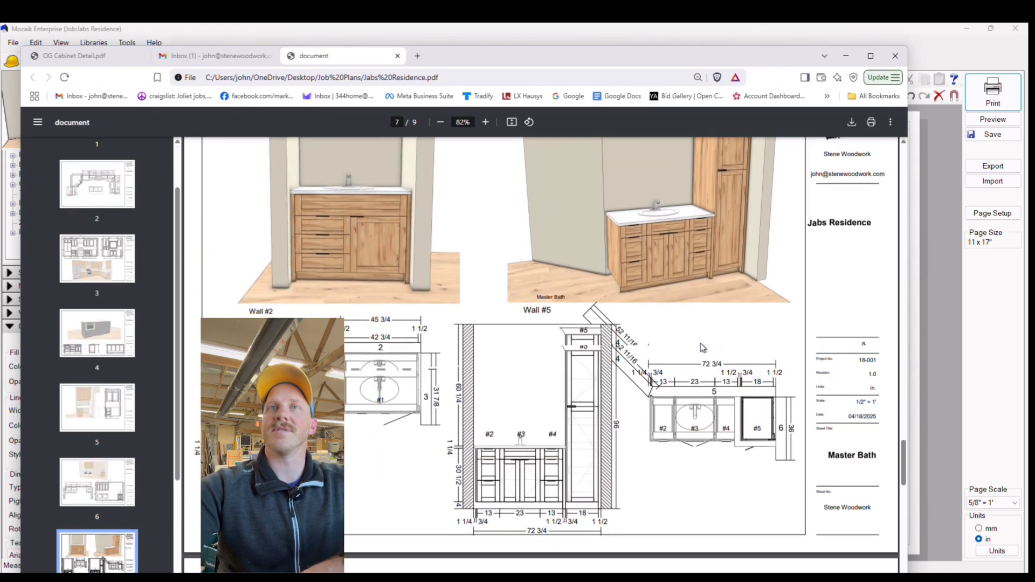
scroll(701, 347, "down", 10)
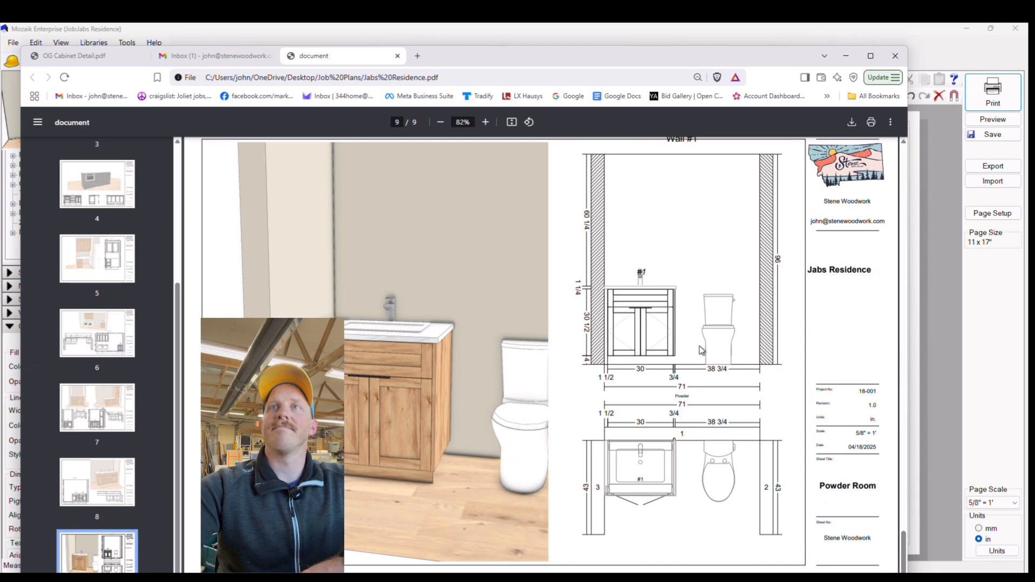
key("alt+Tab")
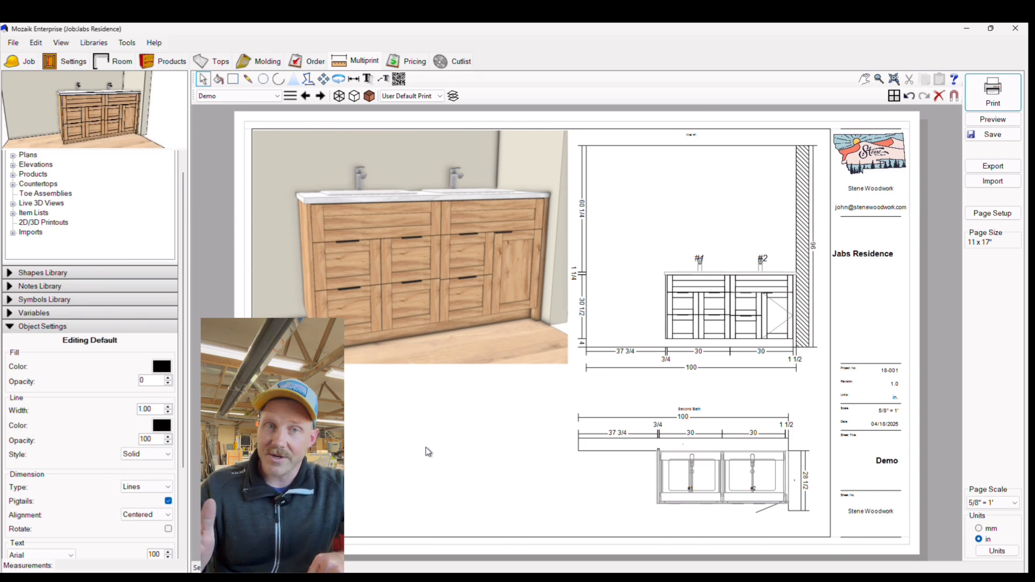
left_click(632, 144)
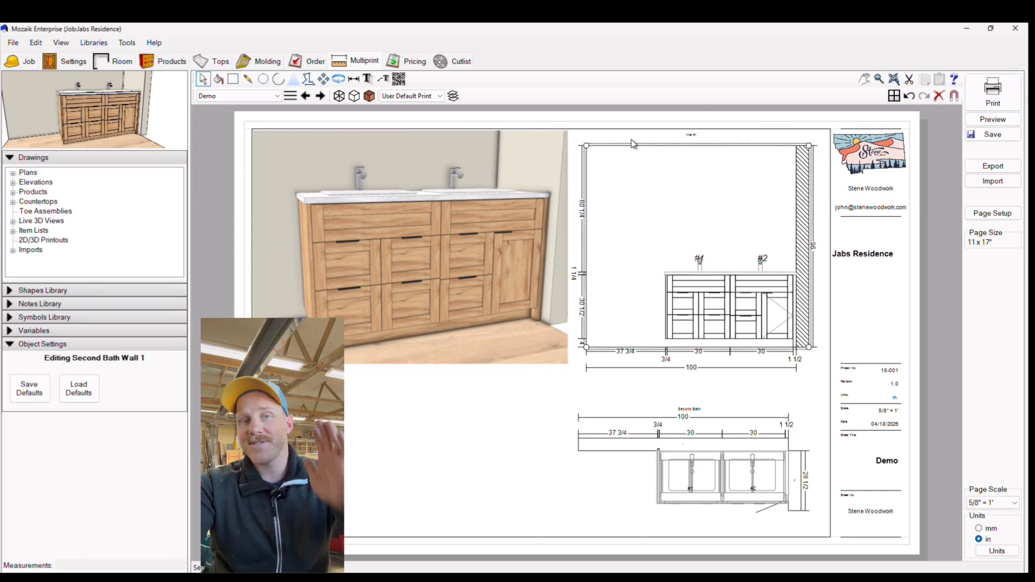